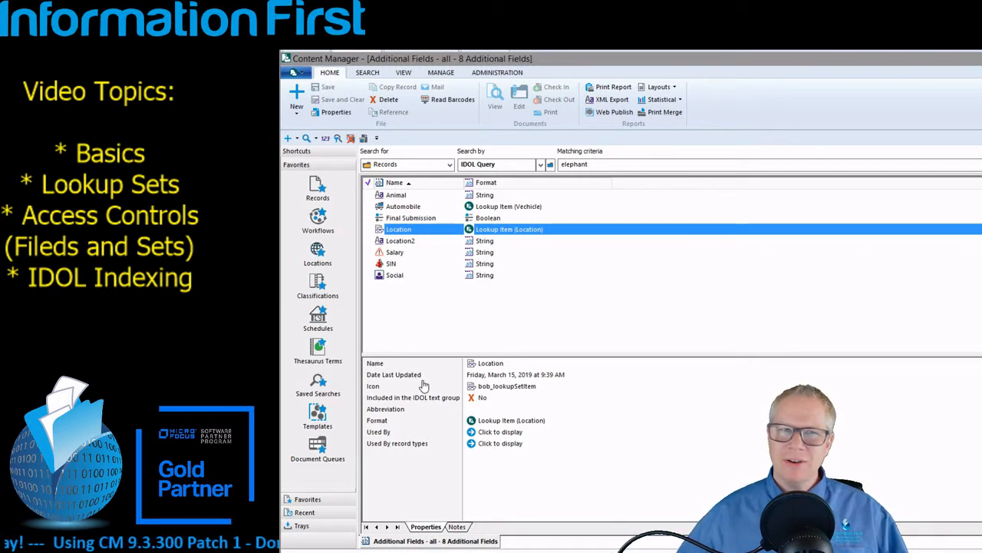
Open another Additional Fields list from the MANAGE ribbon
left_click(443, 76)
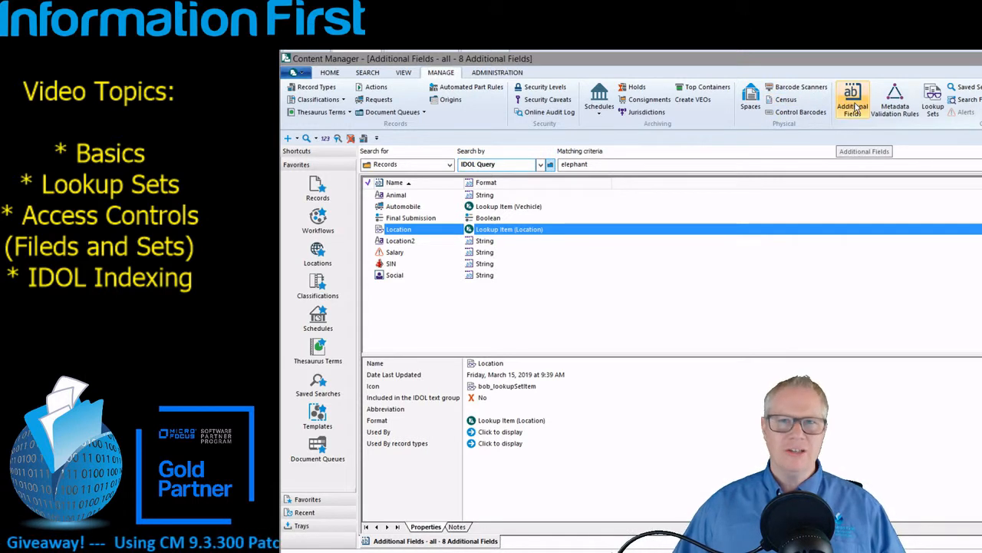
left_click(855, 107)
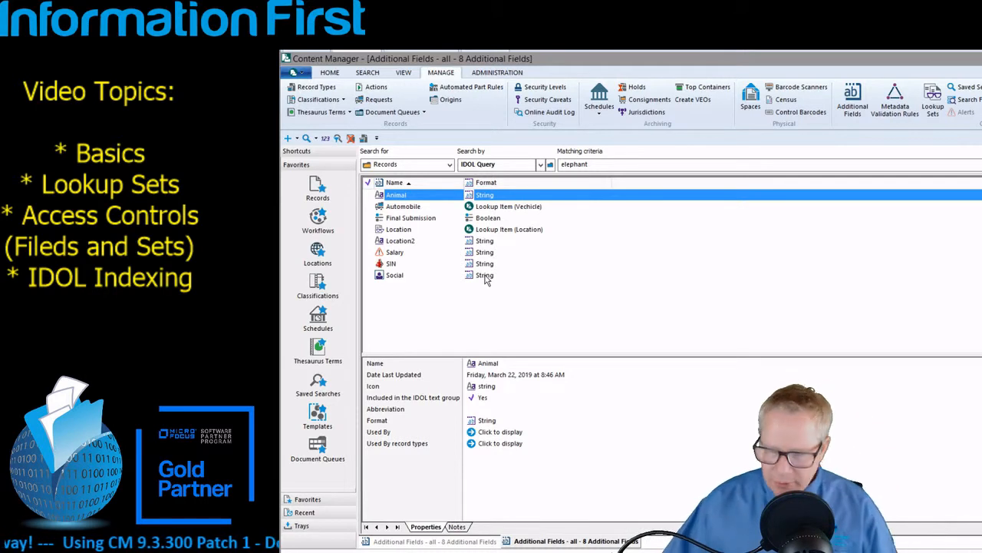
Start a new additional field with the String data format and continue to its settings page
right_click(588, 353)
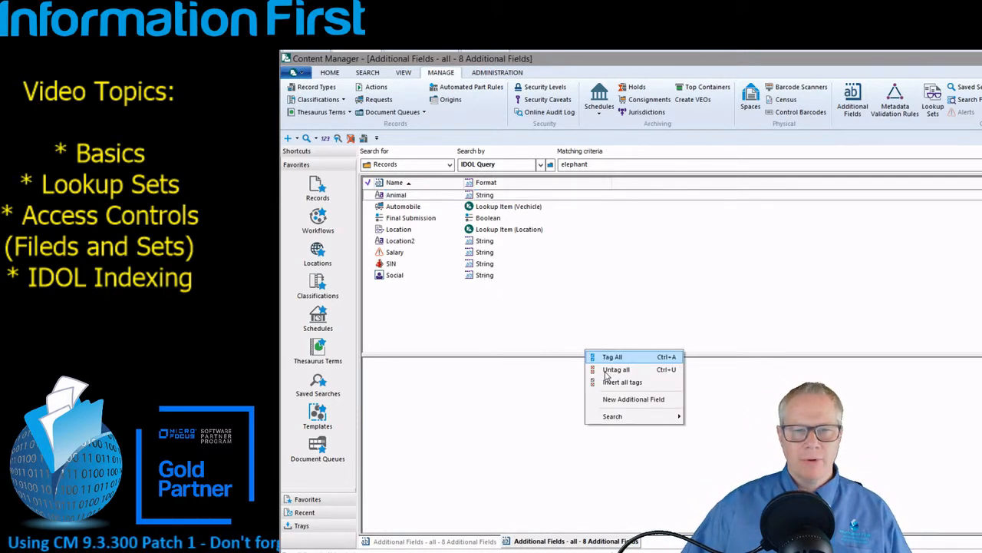
left_click(612, 399)
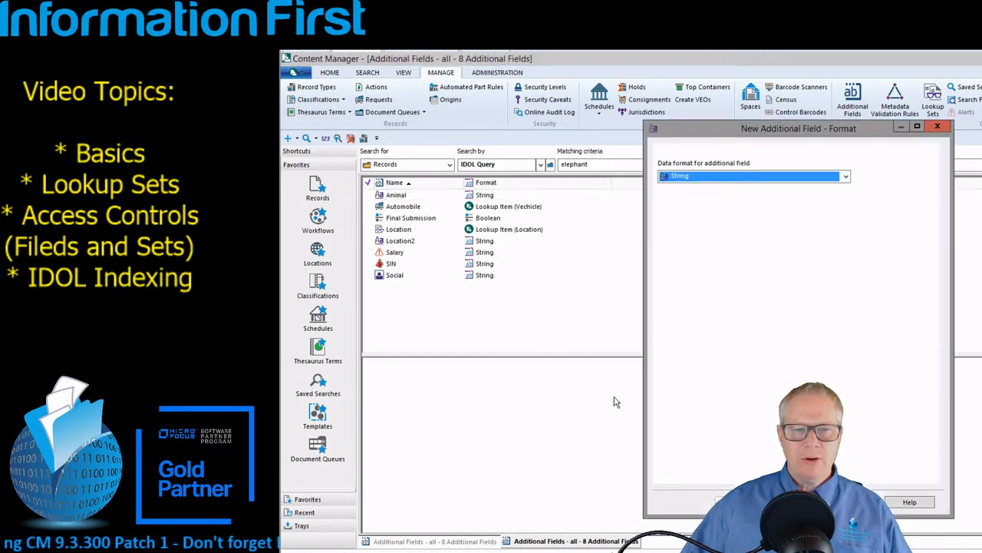
left_click(846, 176)
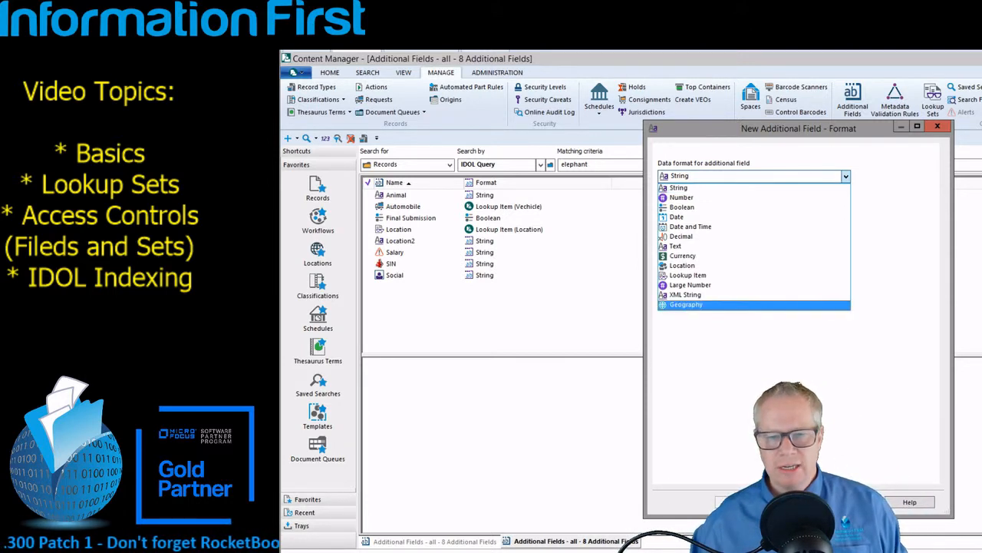
left_click(690, 187)
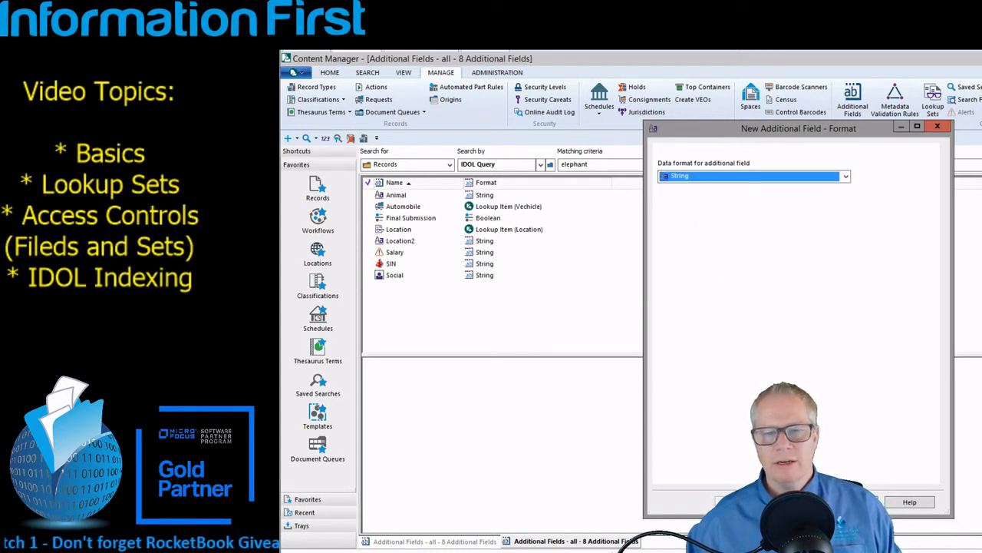
left_click(797, 502)
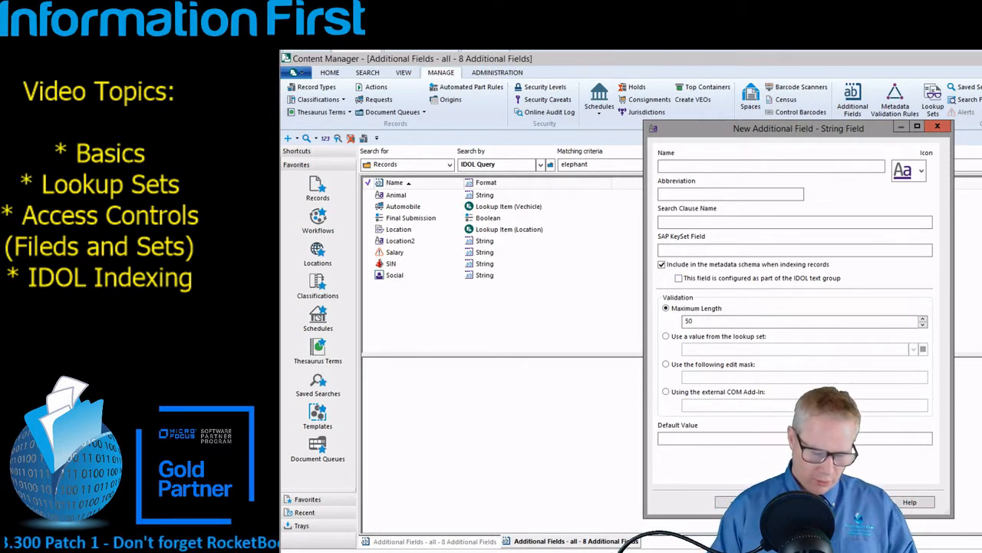
Name the field WebVideo and browse the lookup sets without choosing one
type("We")
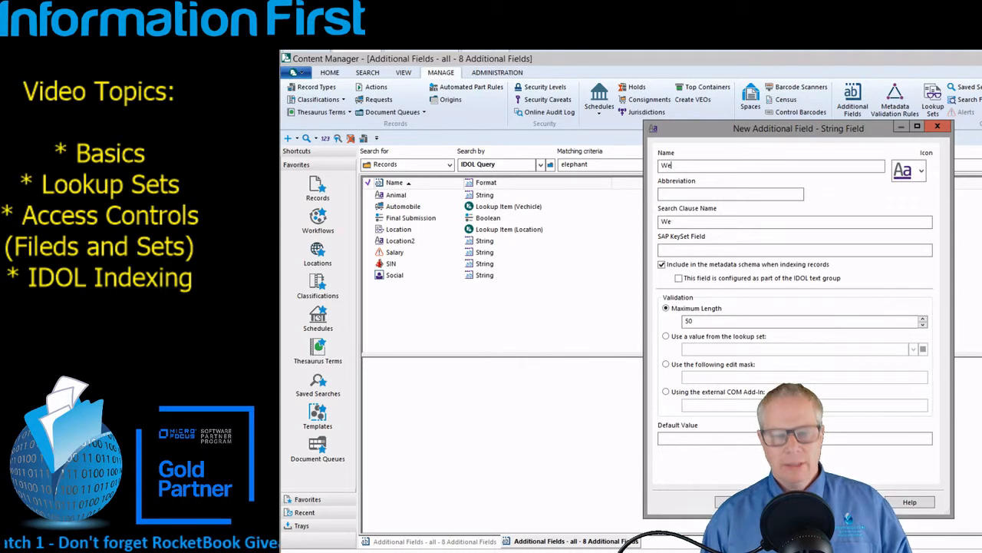
type("bVid")
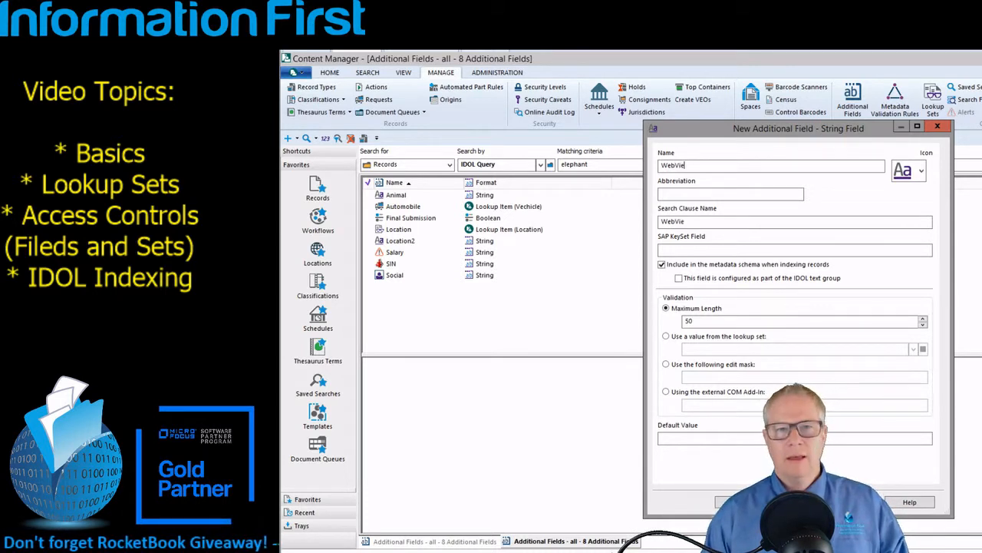
type("eo")
key("Tab")
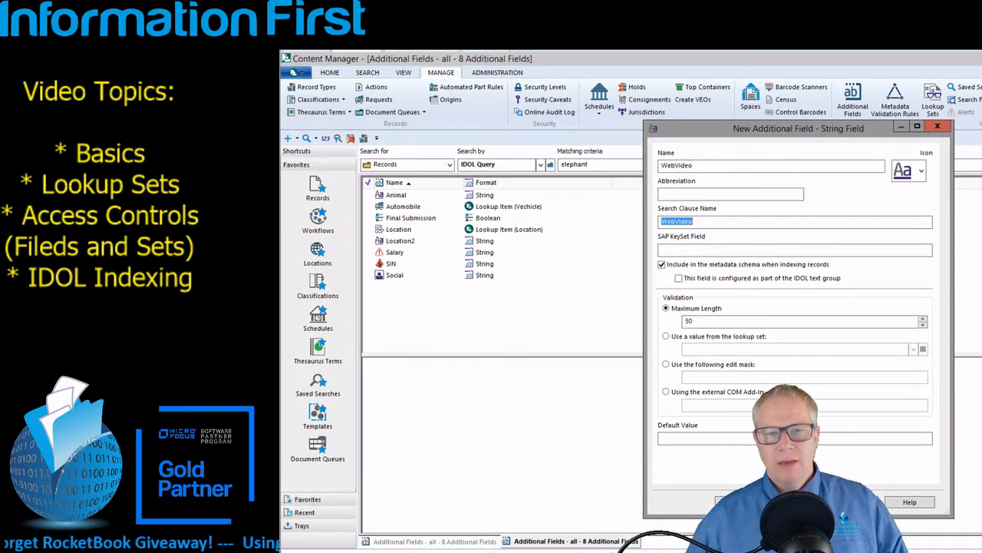
left_click(685, 338)
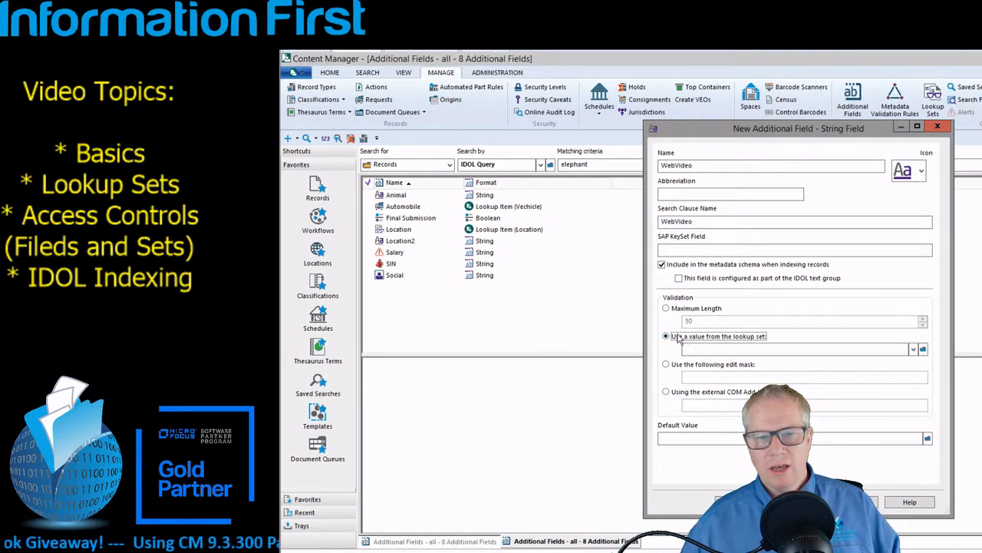
left_click(914, 350)
left_click(895, 308)
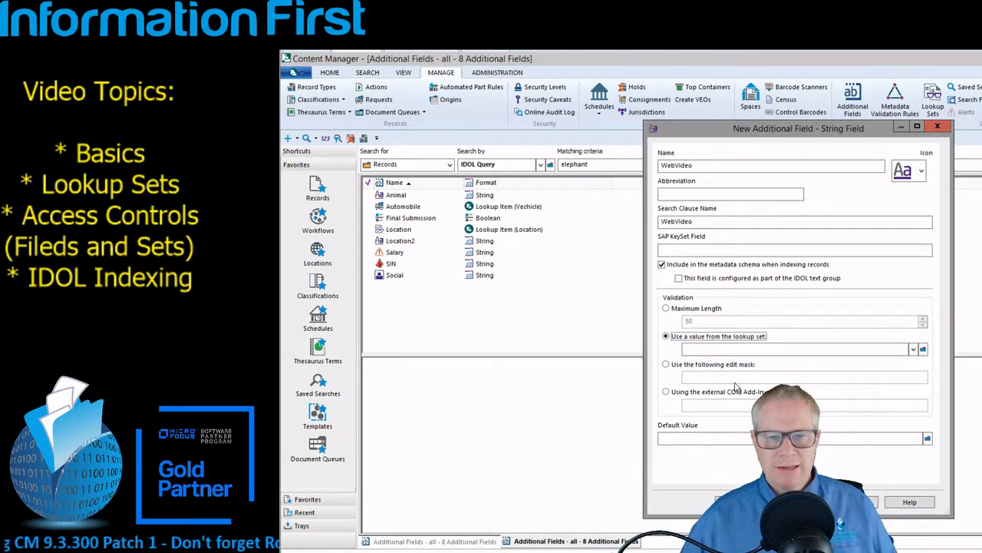
Try a blank edit mask, then revert to Maximum Length 50 and continue to Applies To
left_click(665, 364)
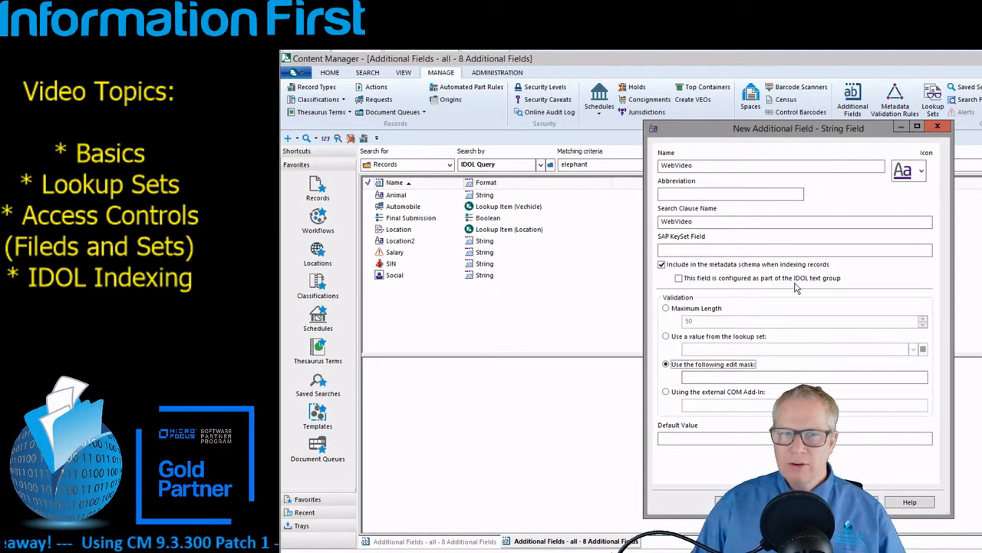
key("Return")
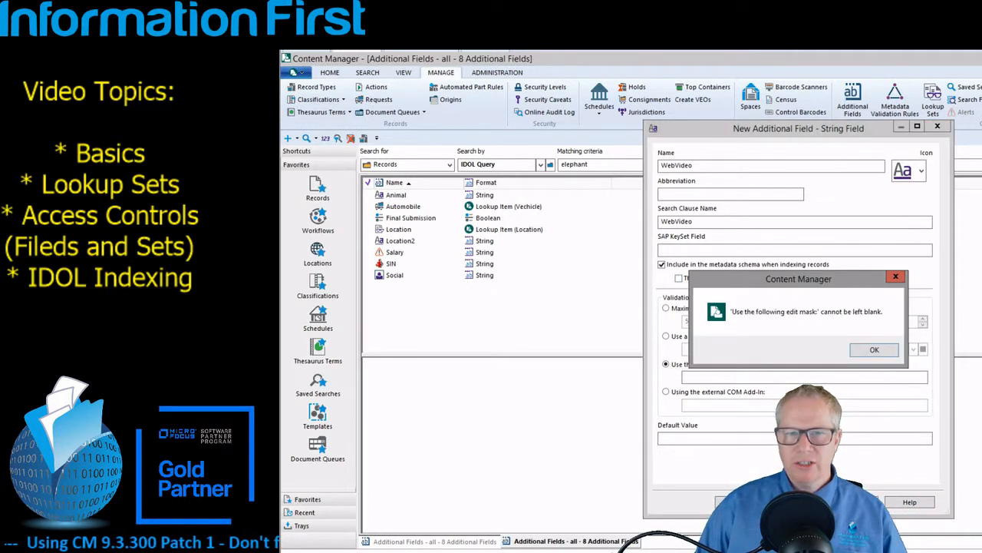
left_click(877, 353)
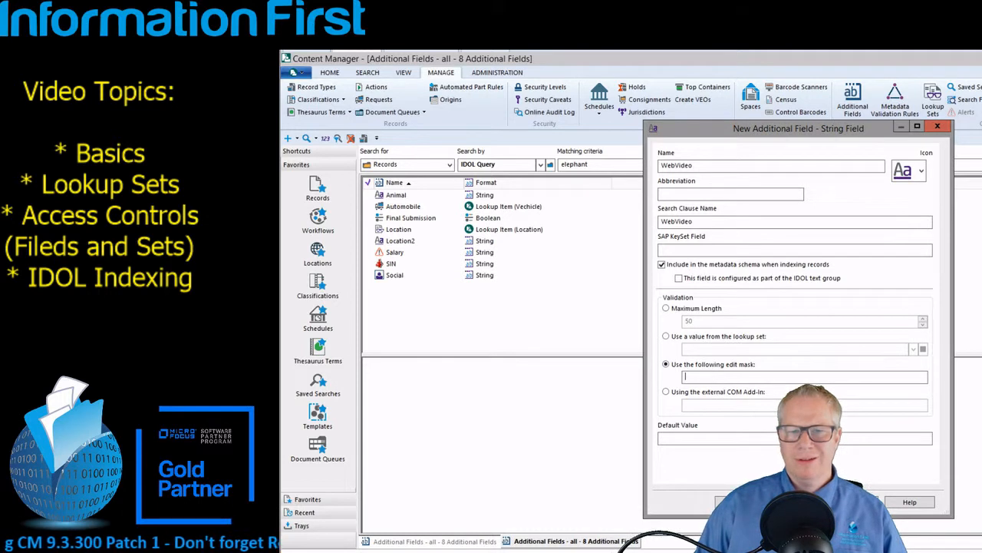
left_click(666, 308)
left_click(797, 502)
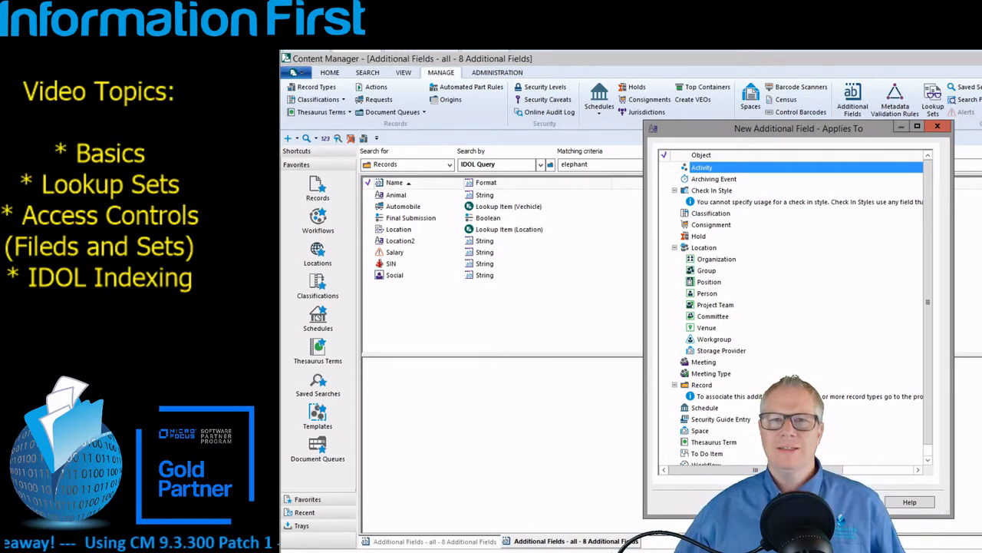
Cancel the WebVideo field wizard and discard the field without saving
left_click_drag(804, 134, 503, 127)
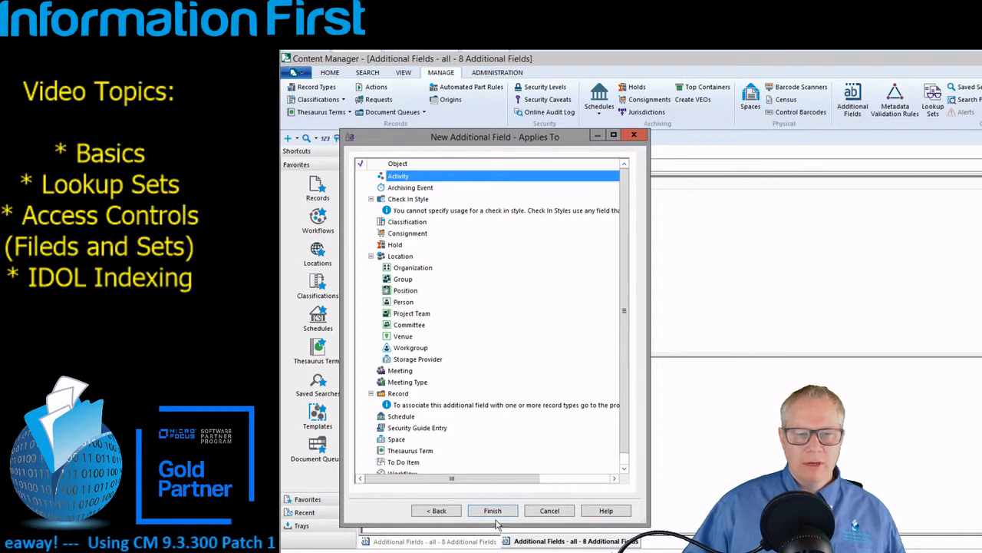
left_click(565, 518)
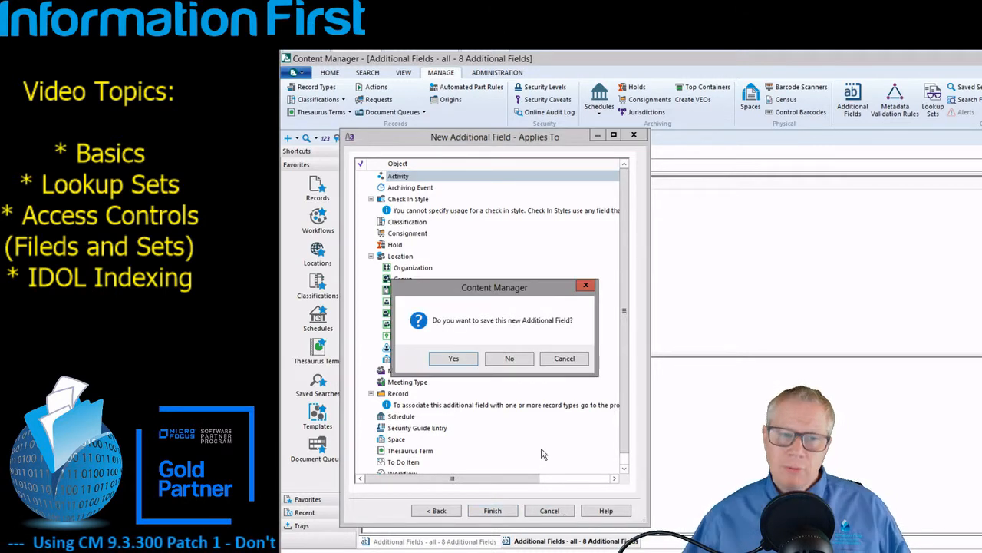
left_click(512, 360)
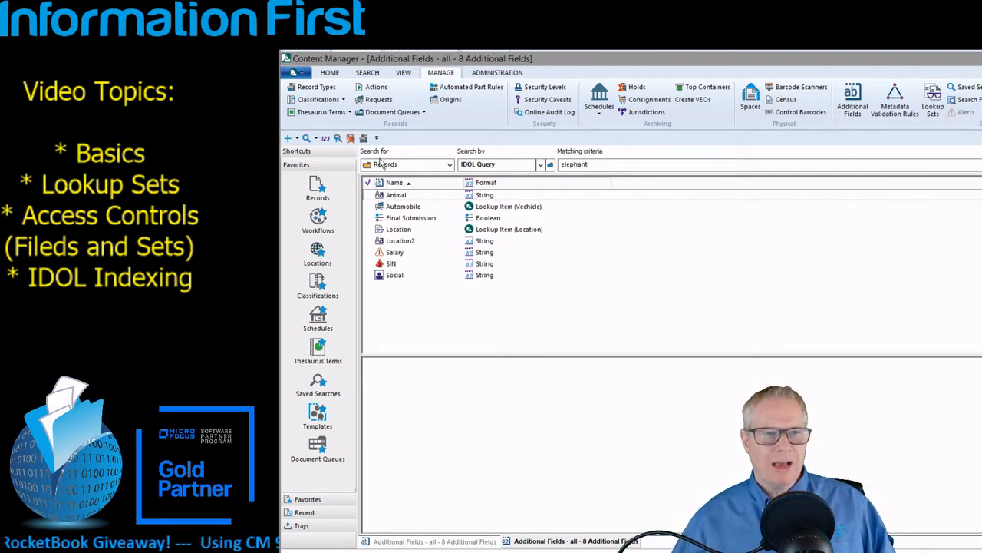
Inspect the Automobile and Location fields, then show the five Lookup Sets
left_click(419, 207)
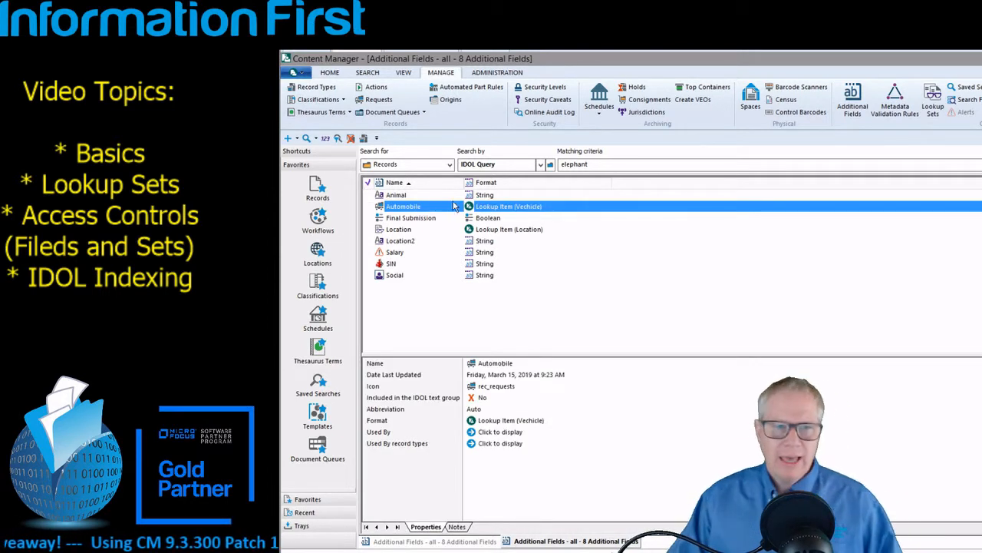
left_click(415, 230)
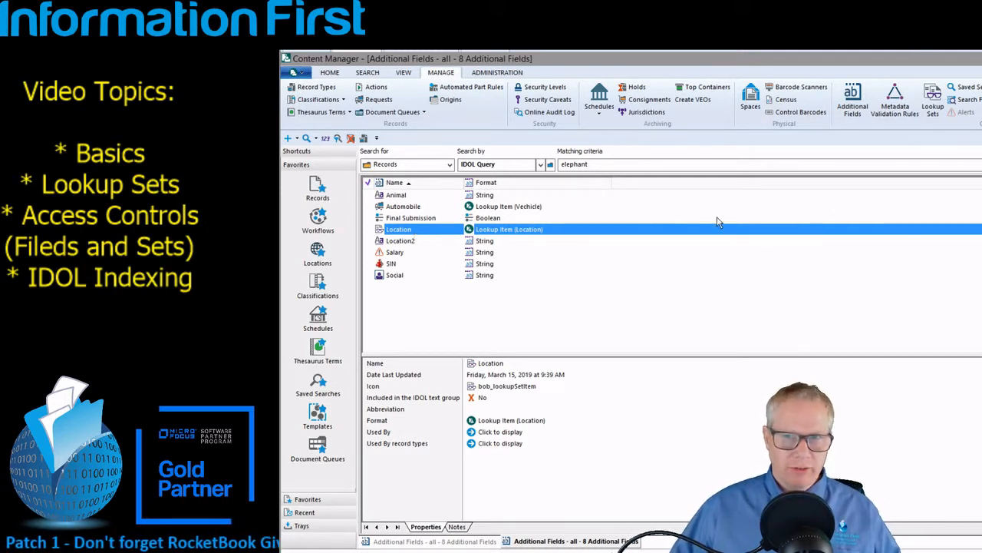
left_click(934, 96)
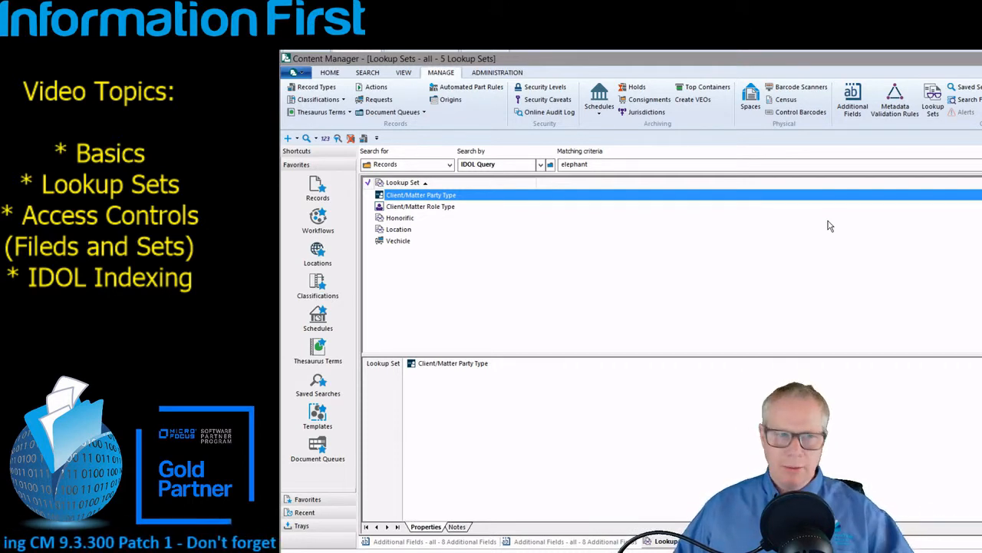
left_click(393, 241)
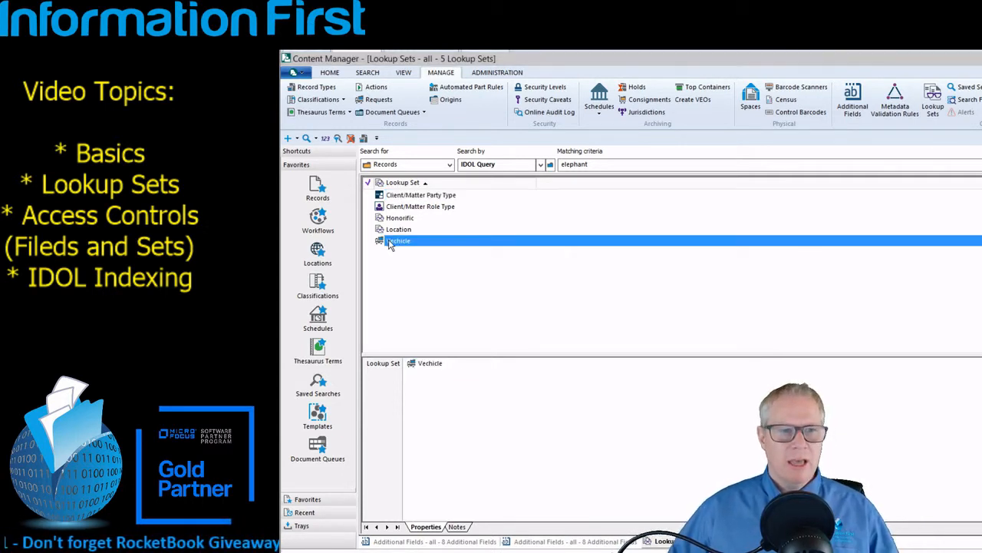
double_click(390, 242)
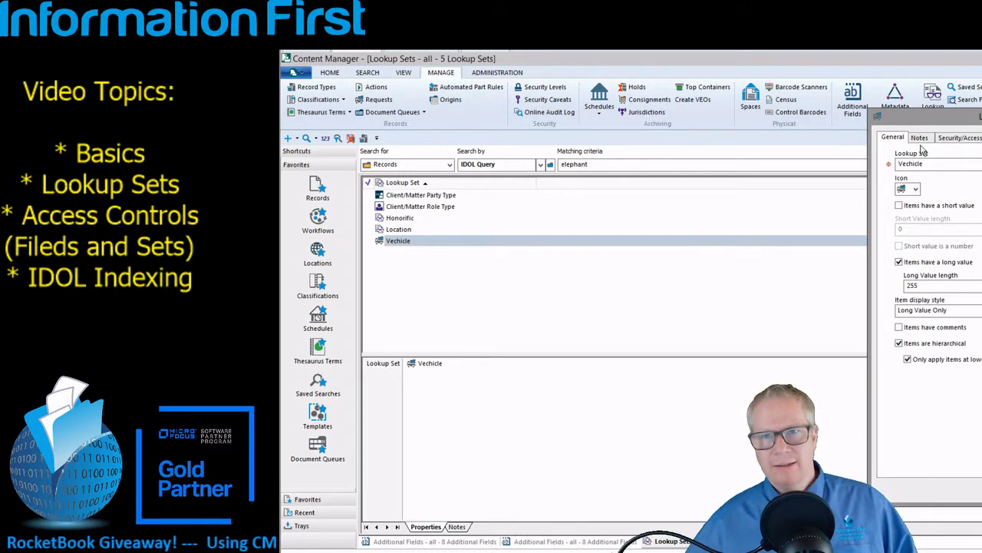
left_click_drag(921, 115, 529, 115)
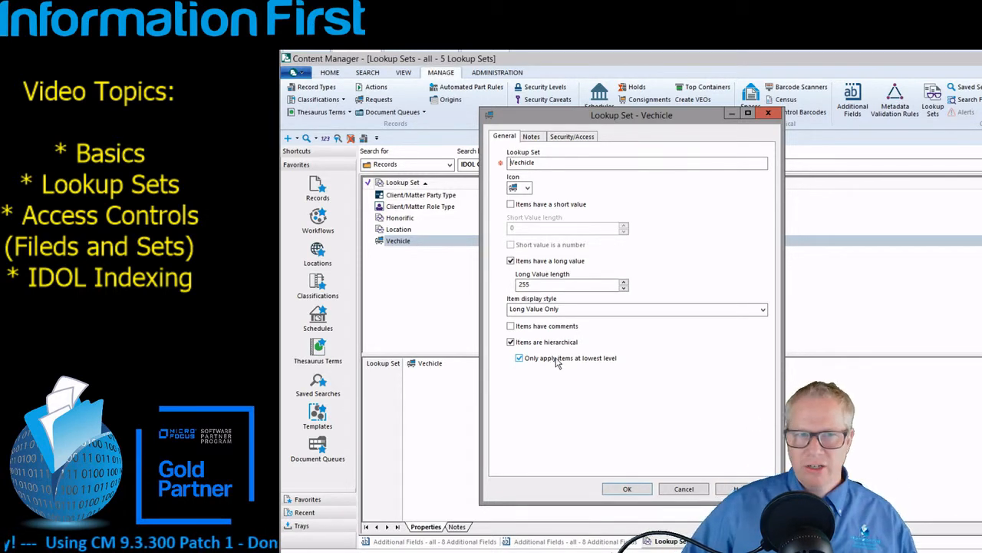
left_click(627, 489)
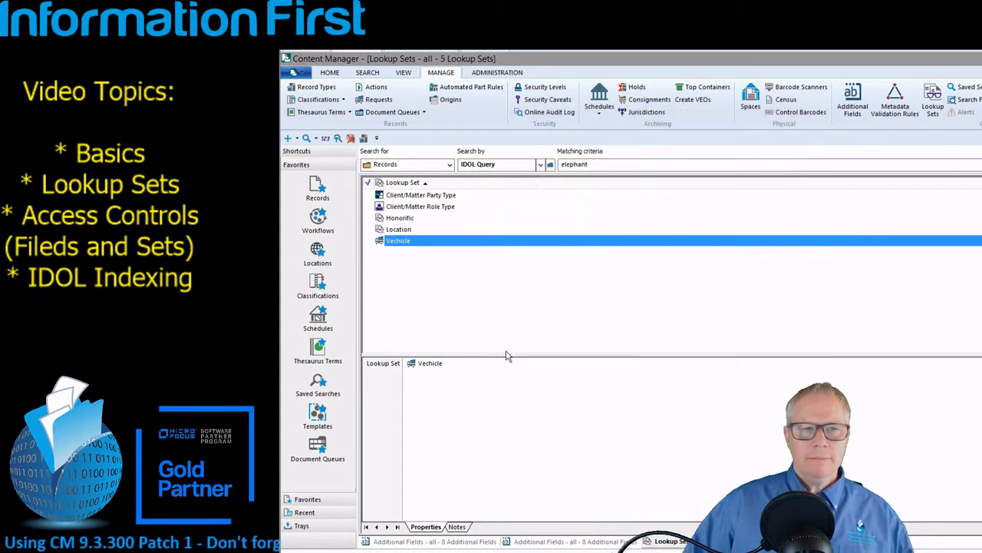
double_click(420, 230)
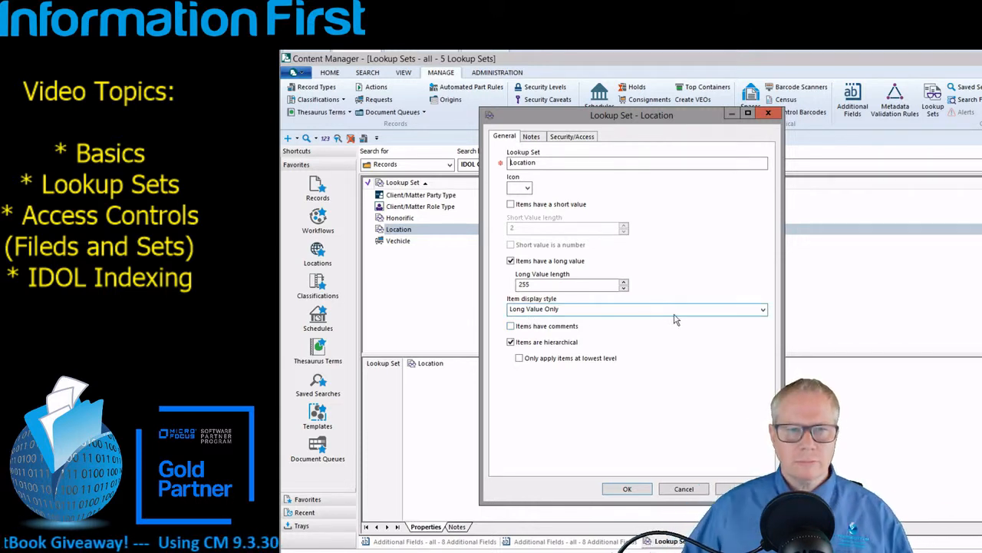
left_click(702, 492)
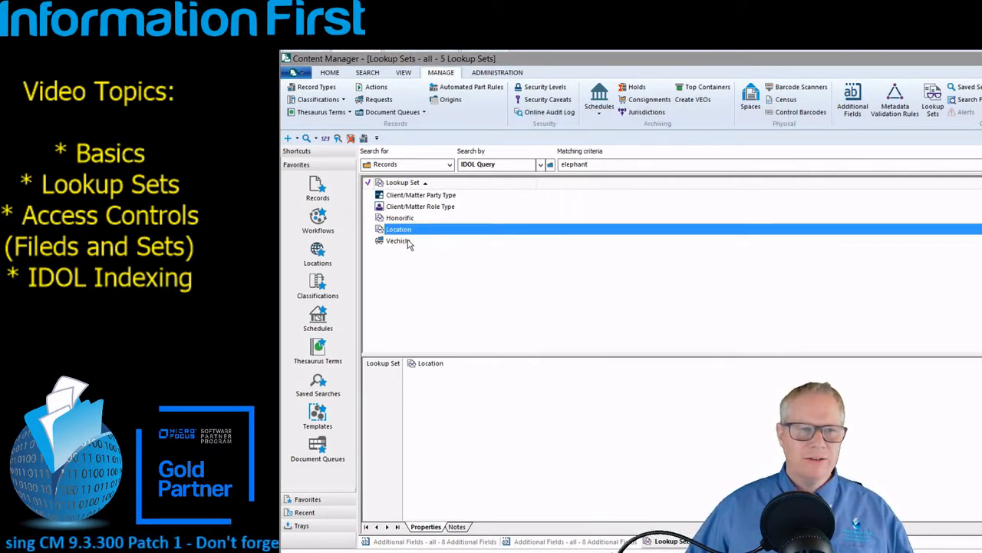
Open the Vechicle lookup items and expand Ford's Edge, Escape and Mustang, plus Toyota
right_click(409, 242)
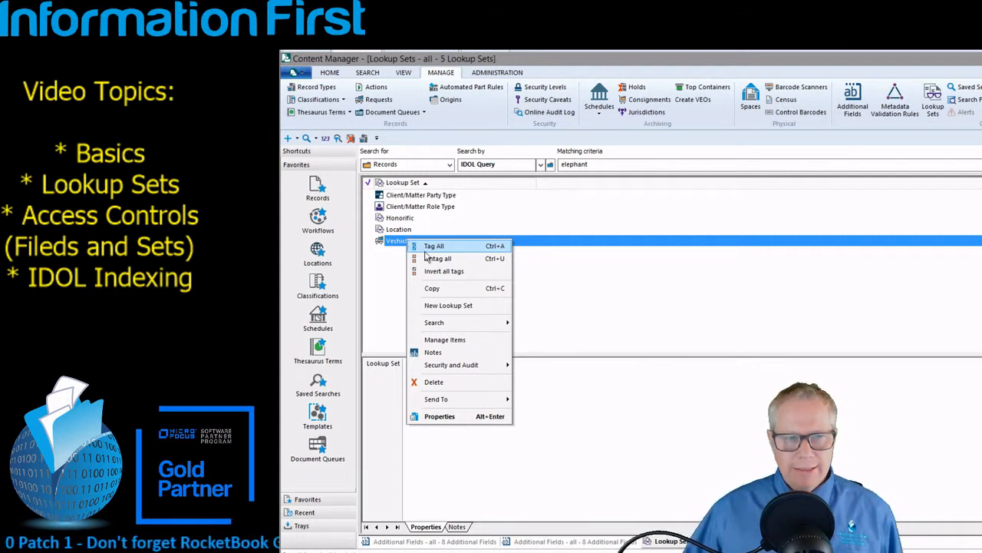
left_click(486, 340)
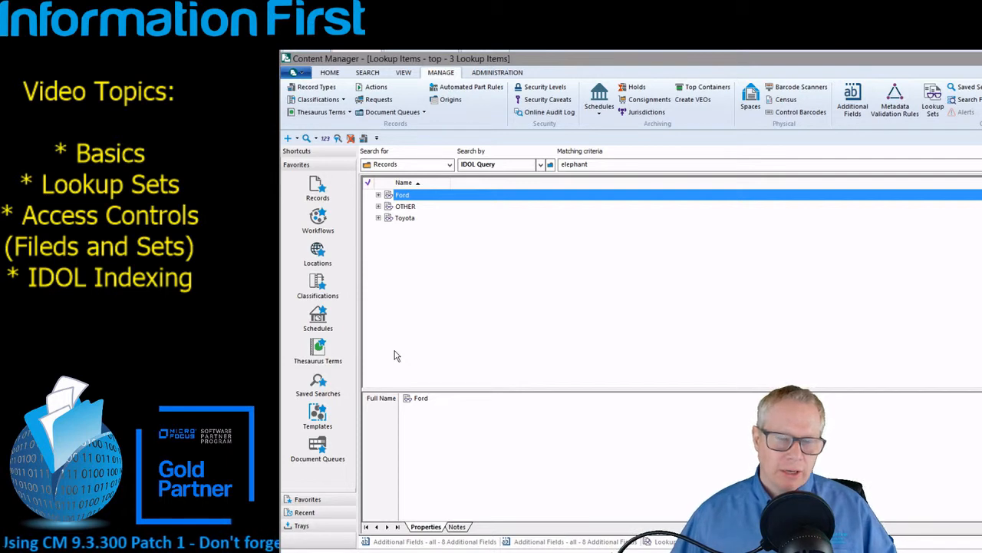
left_click(379, 195)
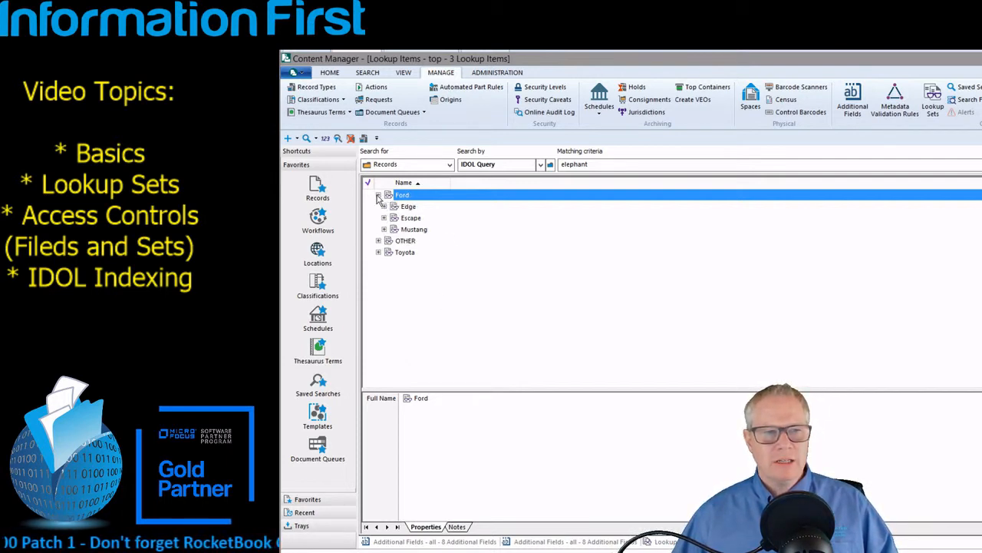
left_click(384, 206)
left_click(384, 251)
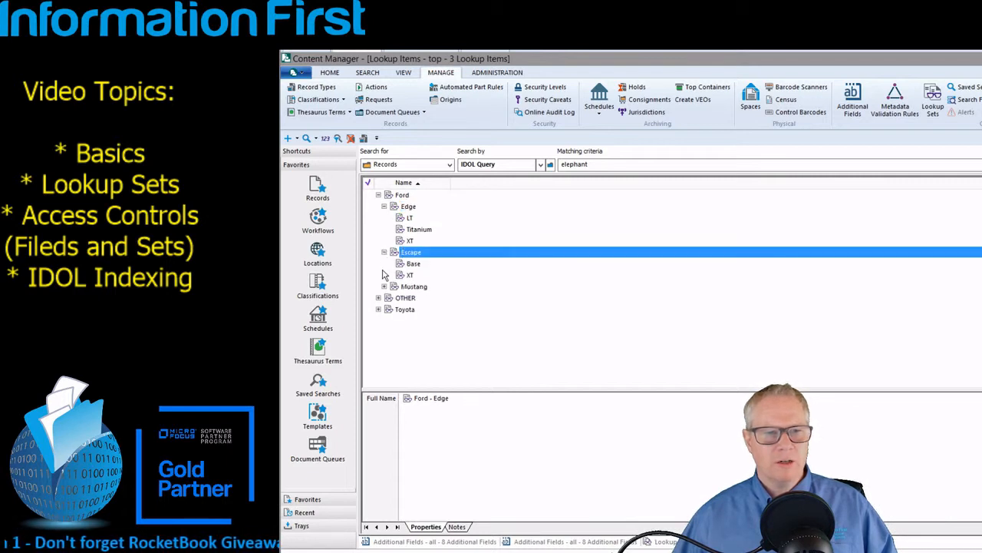
left_click(383, 286)
left_click(379, 310)
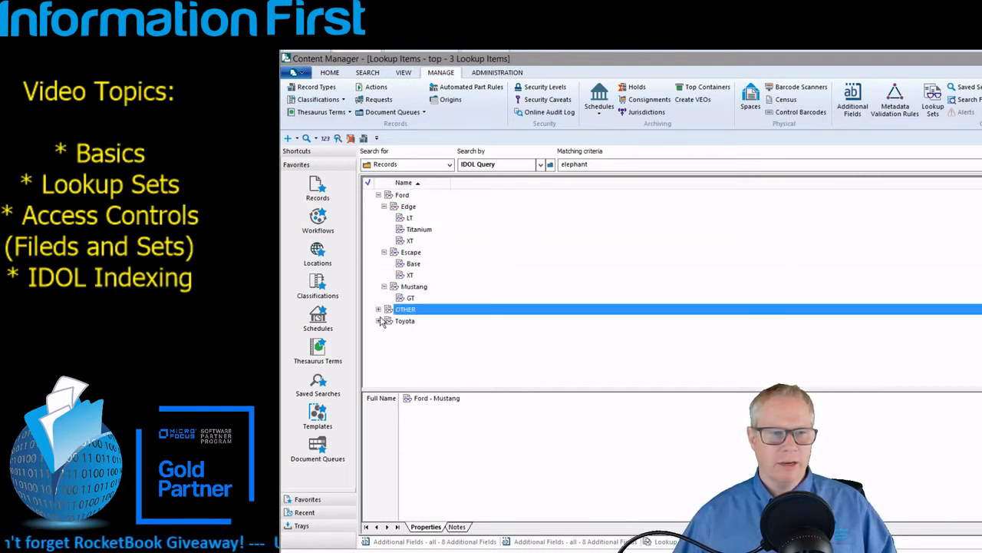
left_click(378, 321)
left_click(378, 310)
left_click(378, 309)
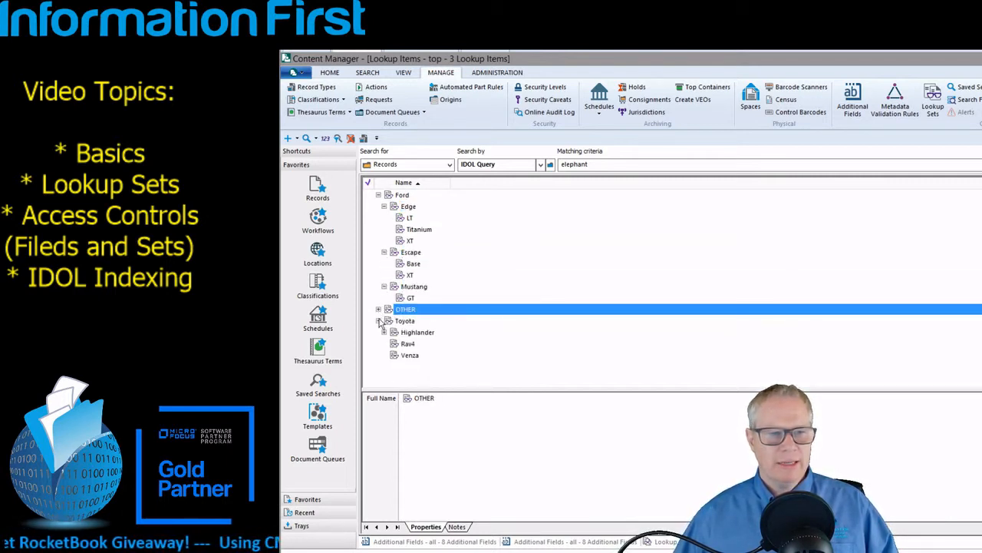
Select Edge, Ford and the Titanium trim to read full names, then close the items view
left_click(402, 208)
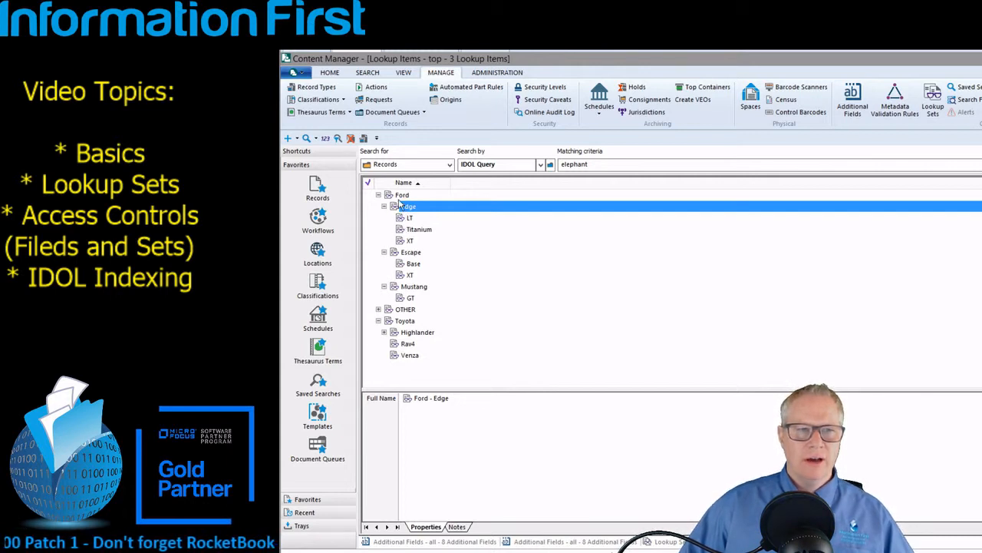
left_click(402, 196)
left_click(419, 229)
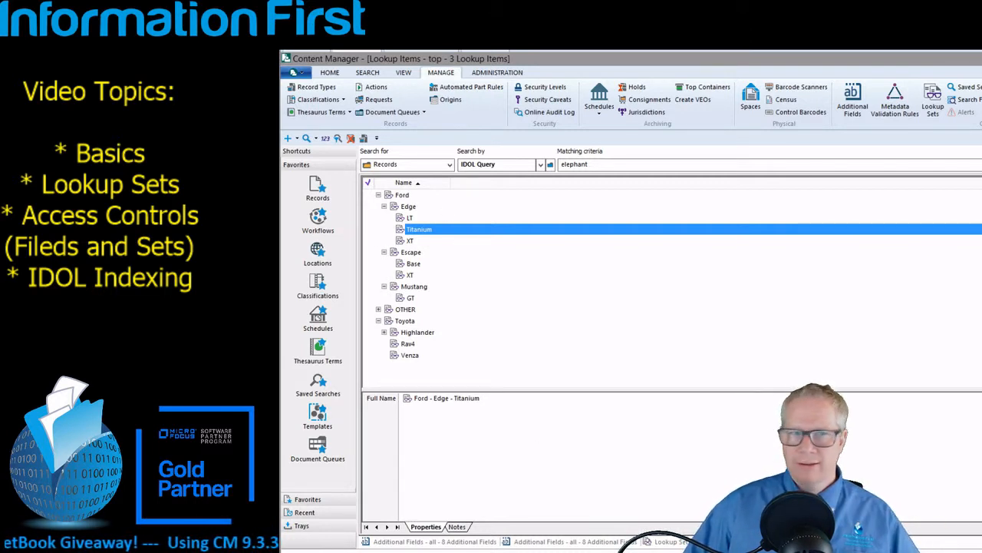
key("ctrl+F4")
right_click(405, 229)
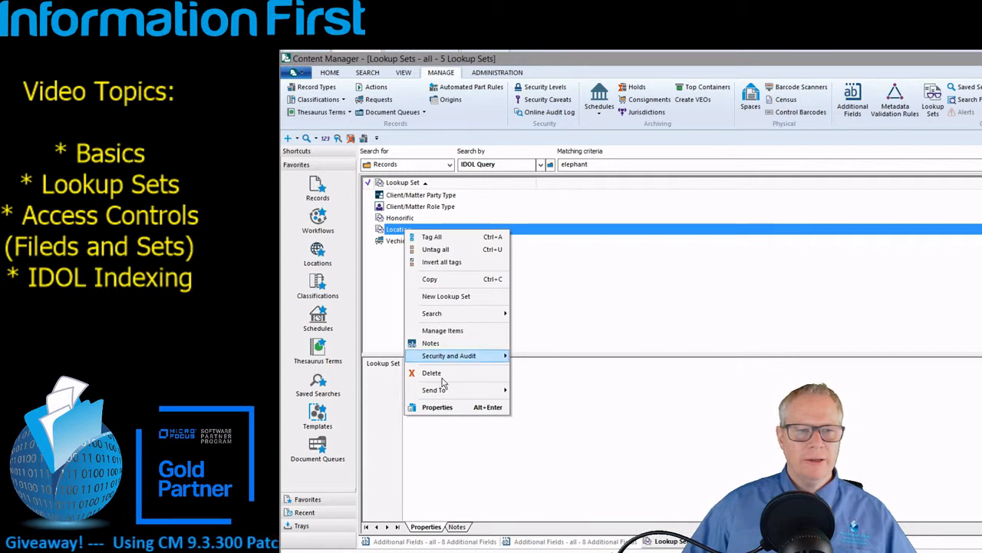
Open the Location lookup's items, expand Canada > BC and USA > CA, then minimize the window
left_click(437, 407)
left_click(765, 112)
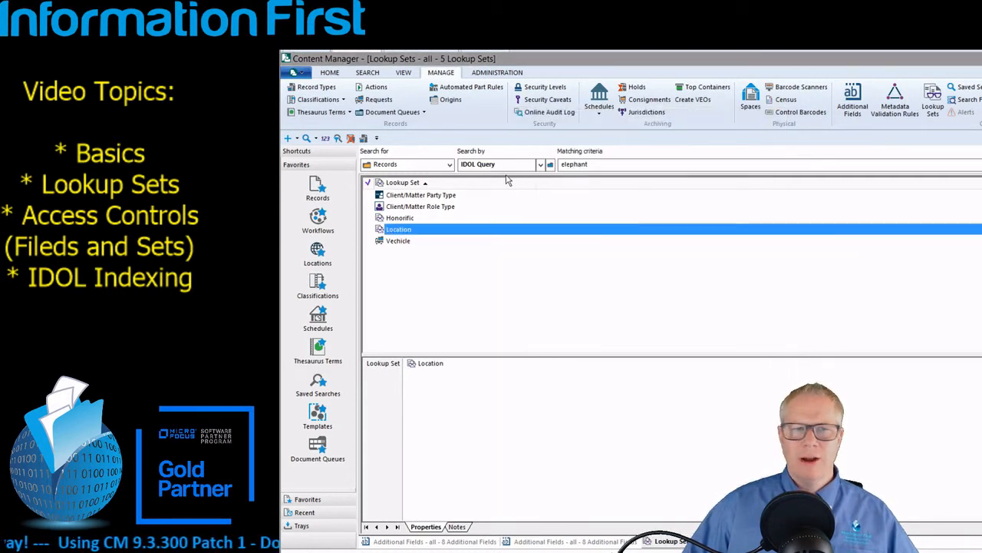
right_click(393, 228)
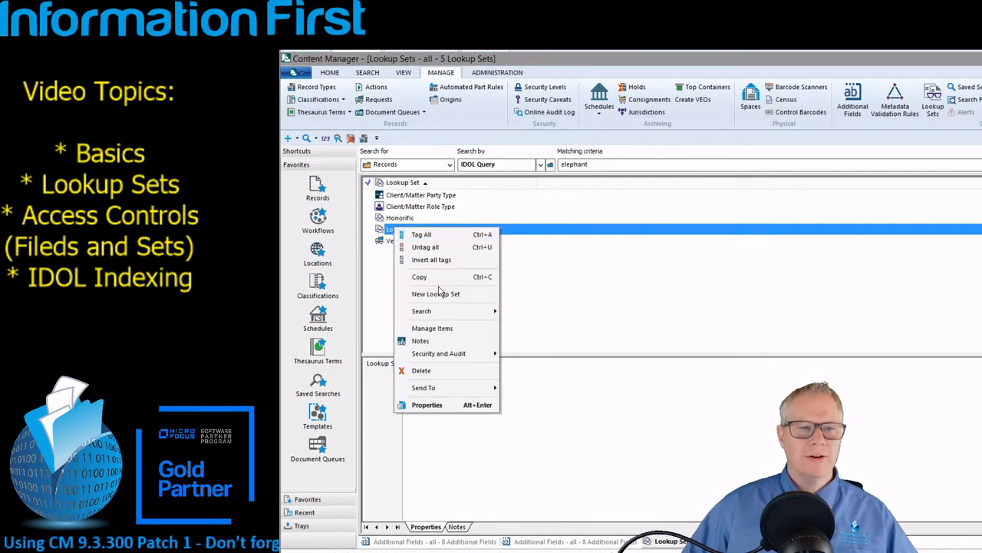
left_click(439, 329)
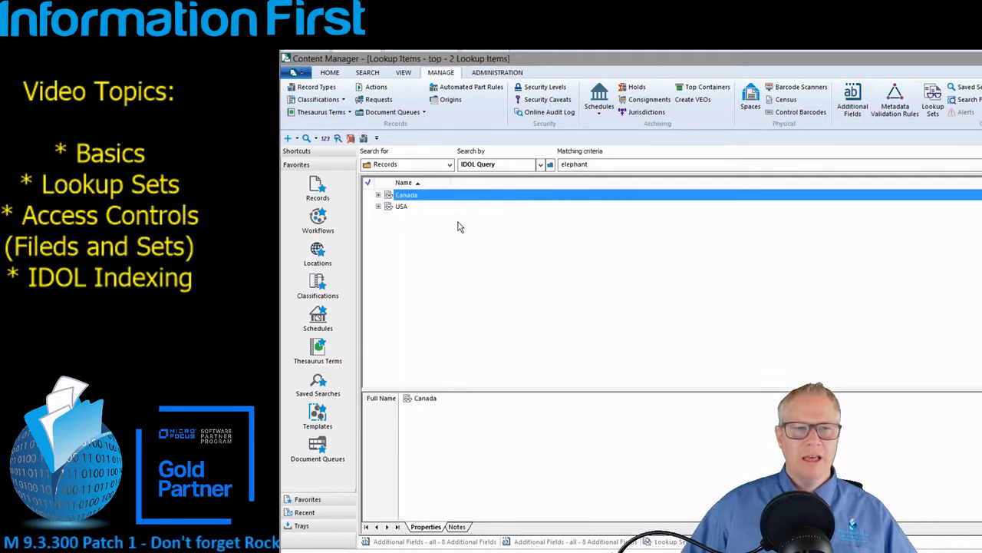
left_click(377, 205)
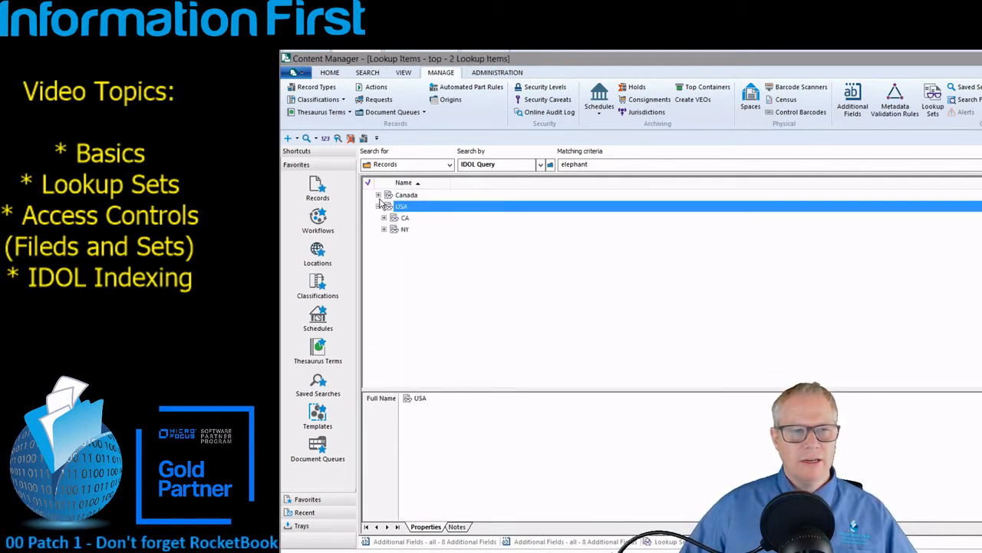
left_click(377, 195)
left_click(384, 207)
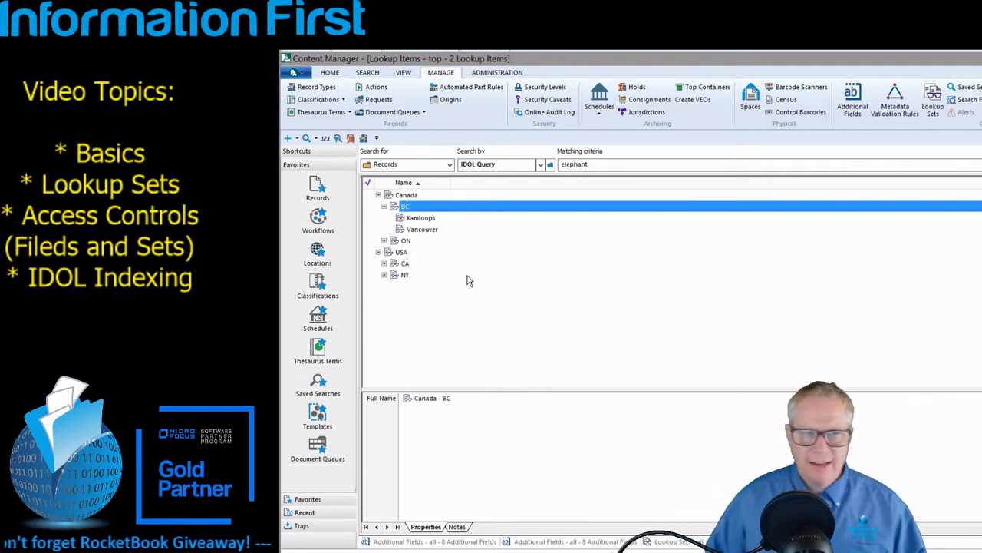
left_click(384, 264)
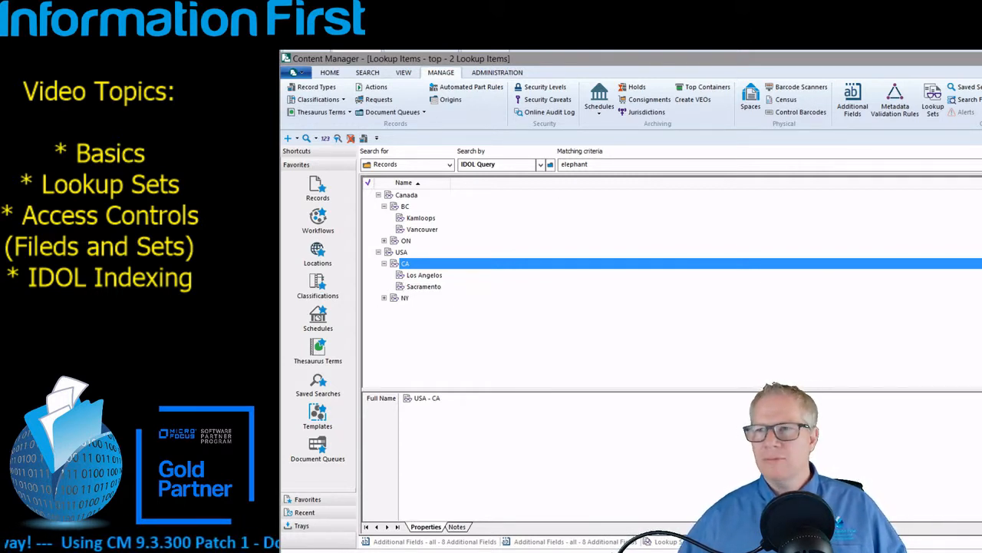
left_click(981, 72)
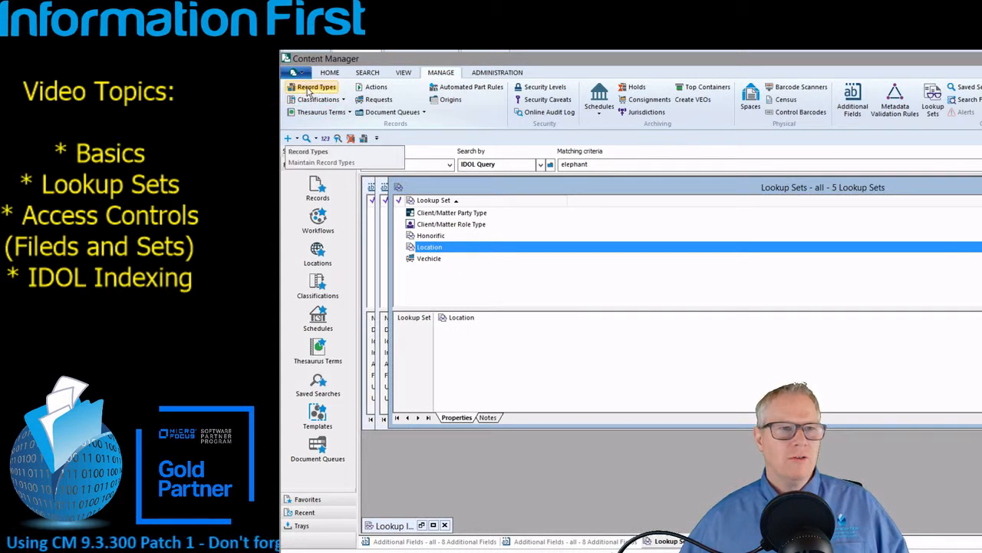
Create a new DemoDoc record titled 'Record One' and open the Auto field's vehicle picker
left_click(331, 72)
left_click(297, 96)
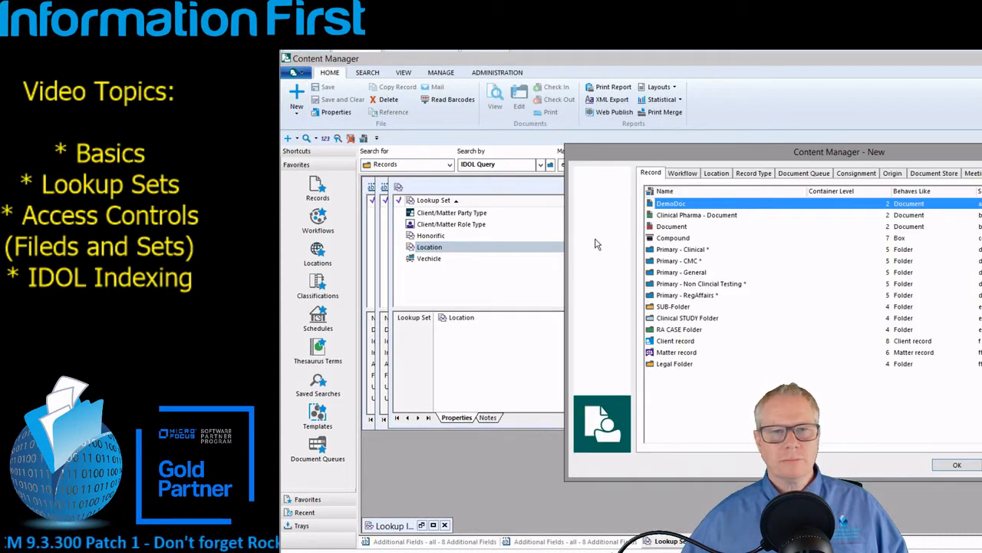
double_click(670, 204)
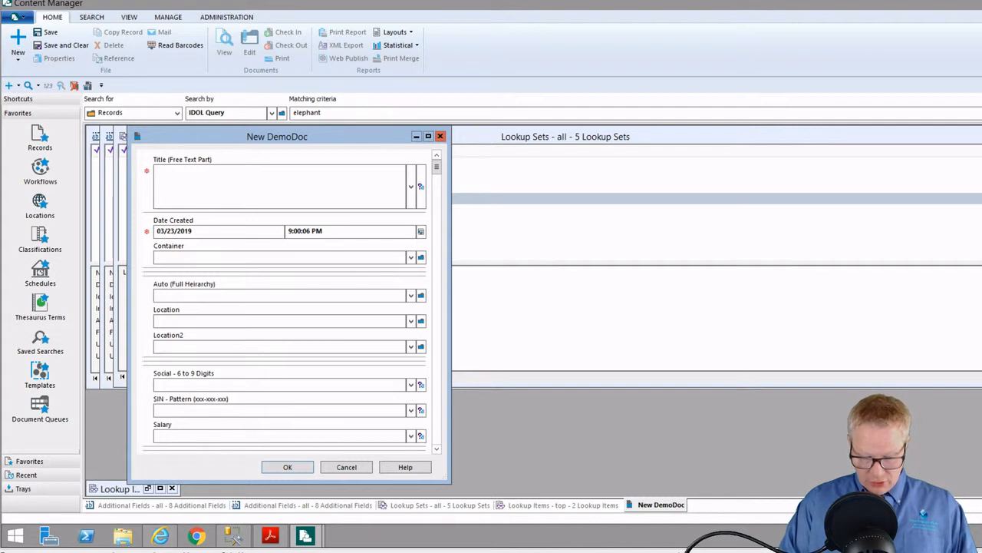
type("Record Onew")
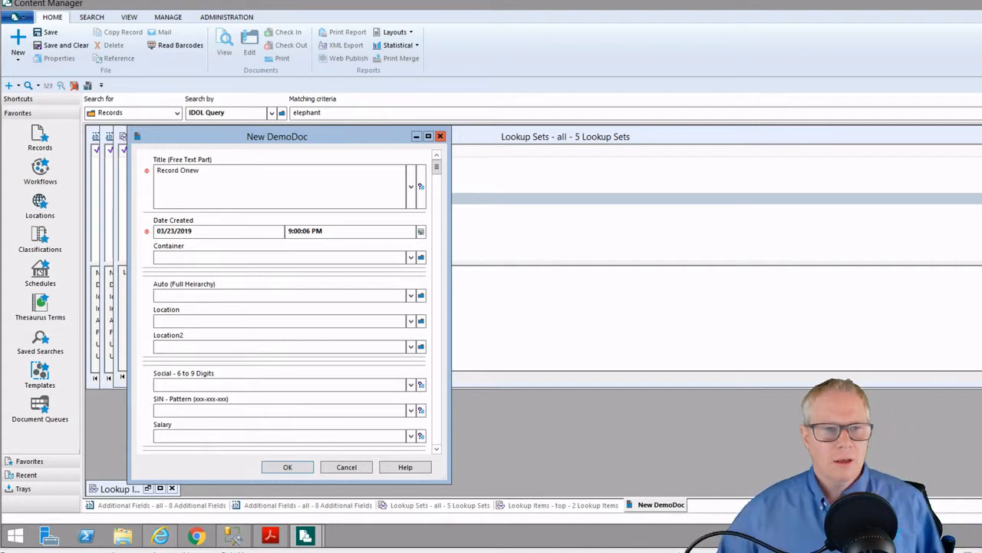
key("BackSpace")
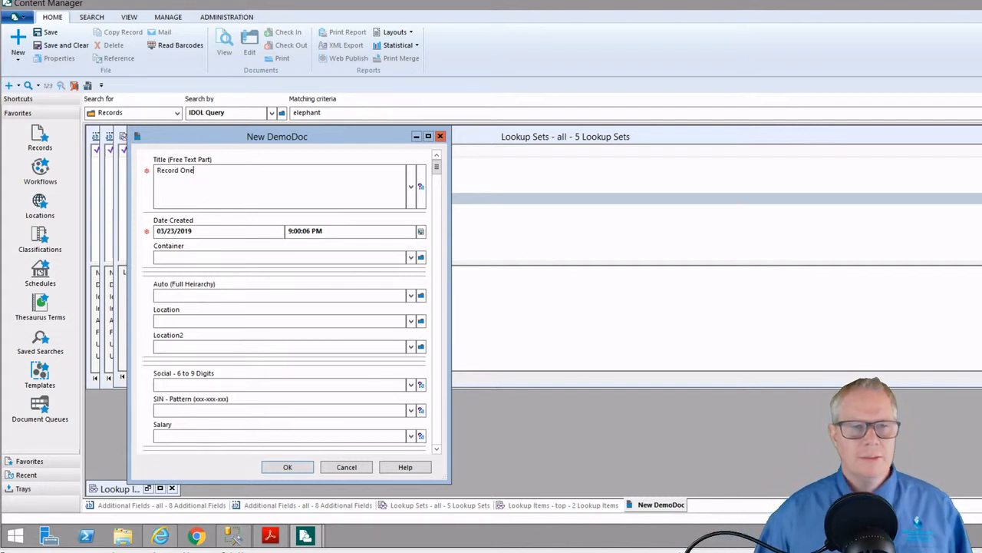
left_click(421, 297)
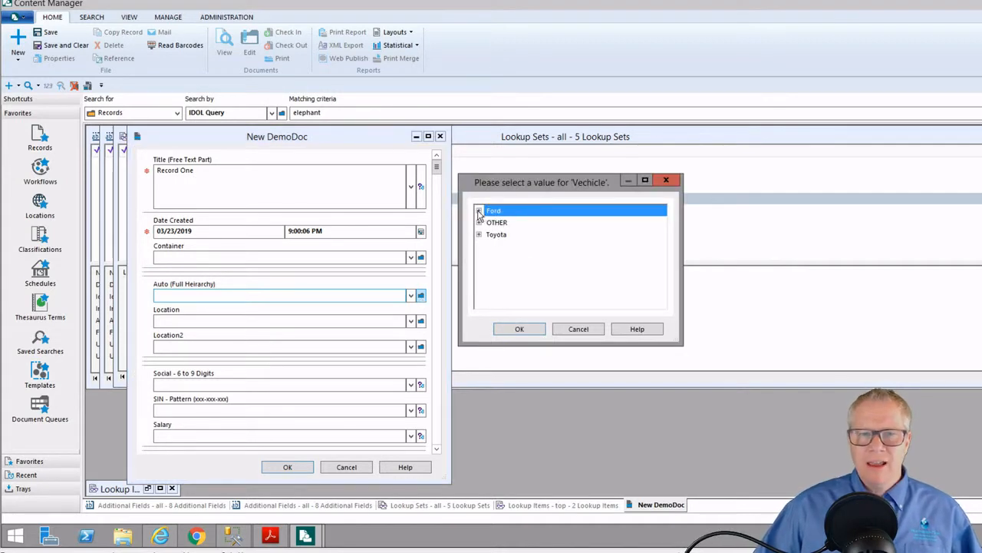
Set Auto (Full Heirarchy) to Ford - Edge - Titanium after Edge alone is rejected
left_click(479, 210)
left_click(491, 224)
left_click(535, 328)
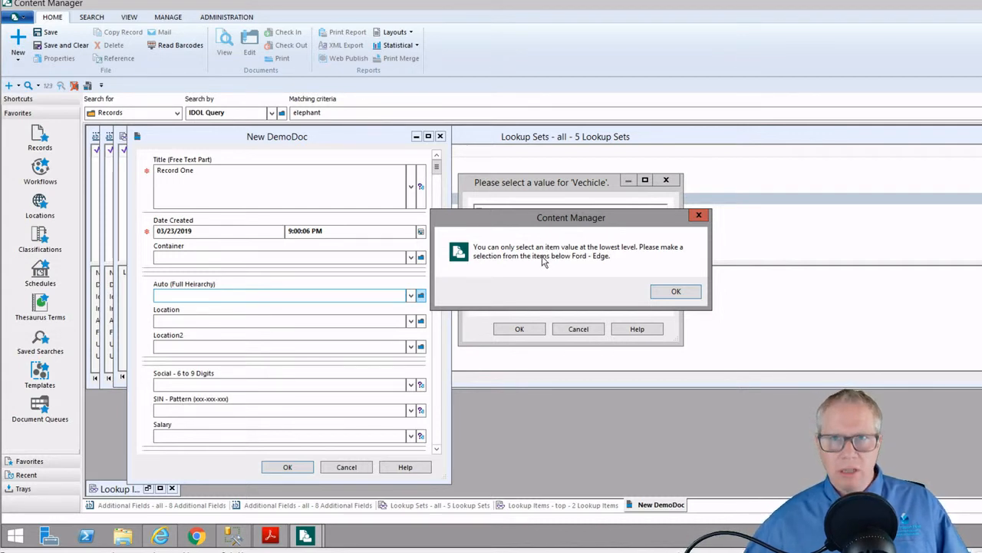
left_click(679, 293)
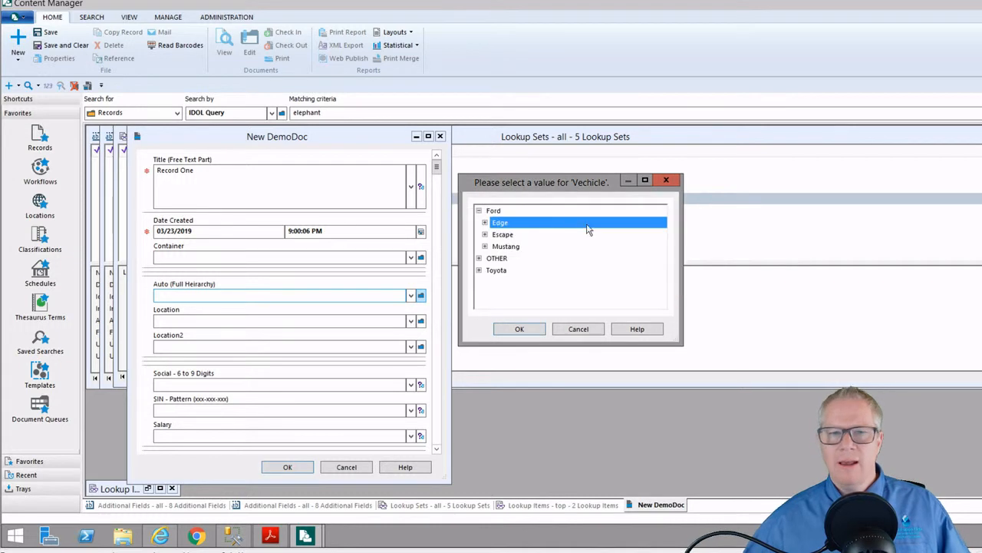
left_click(485, 222)
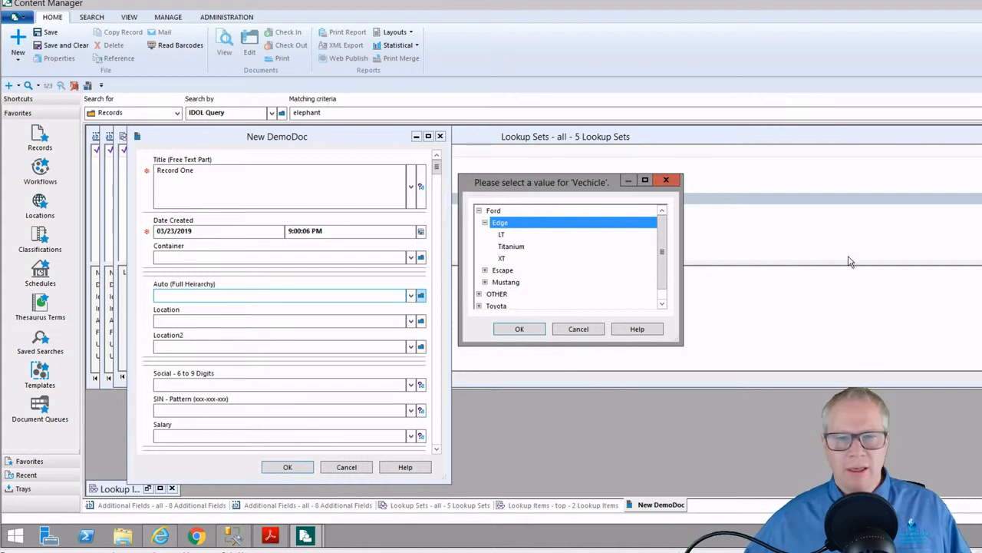
double_click(526, 251)
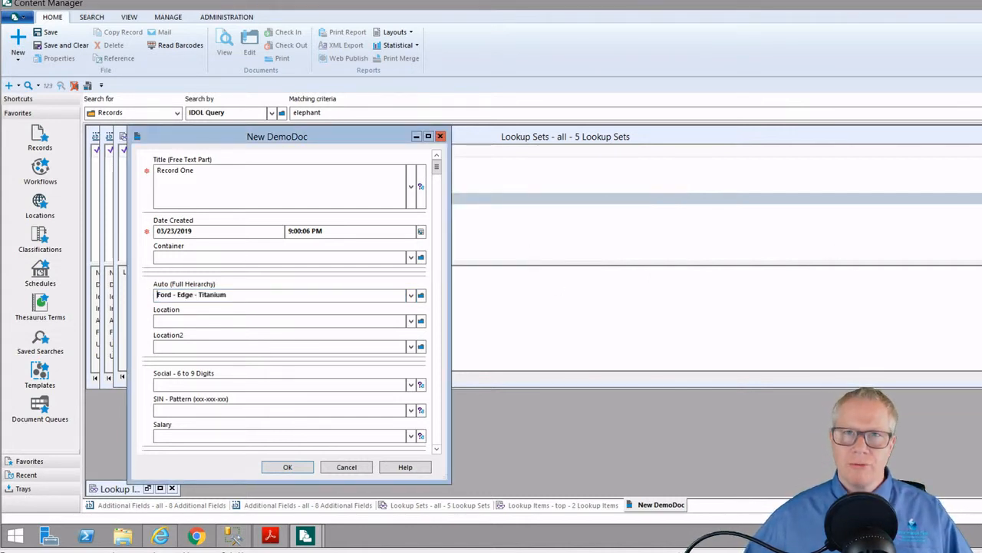
Set the Location field to Canada - ON - Toronto
left_click(420, 320)
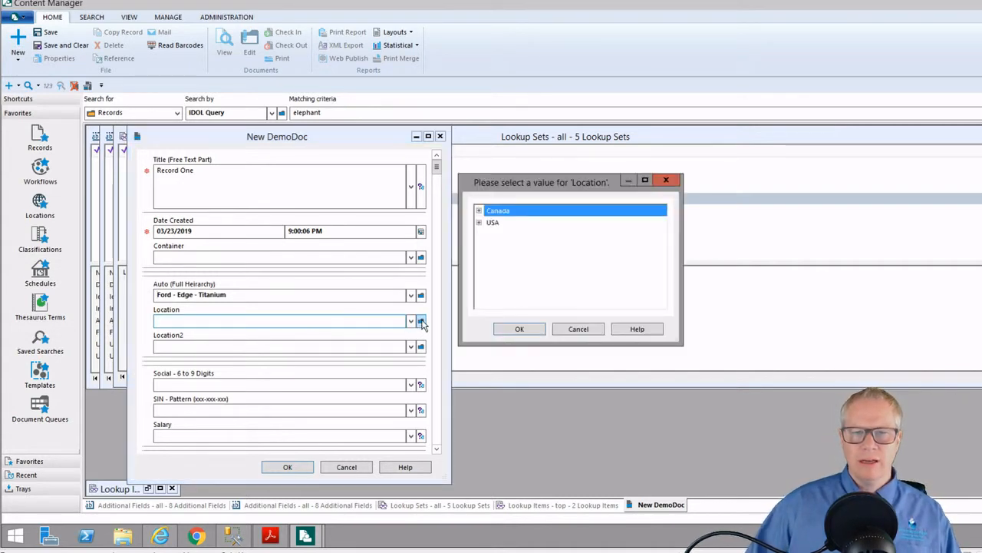
left_click(479, 211)
left_click(485, 234)
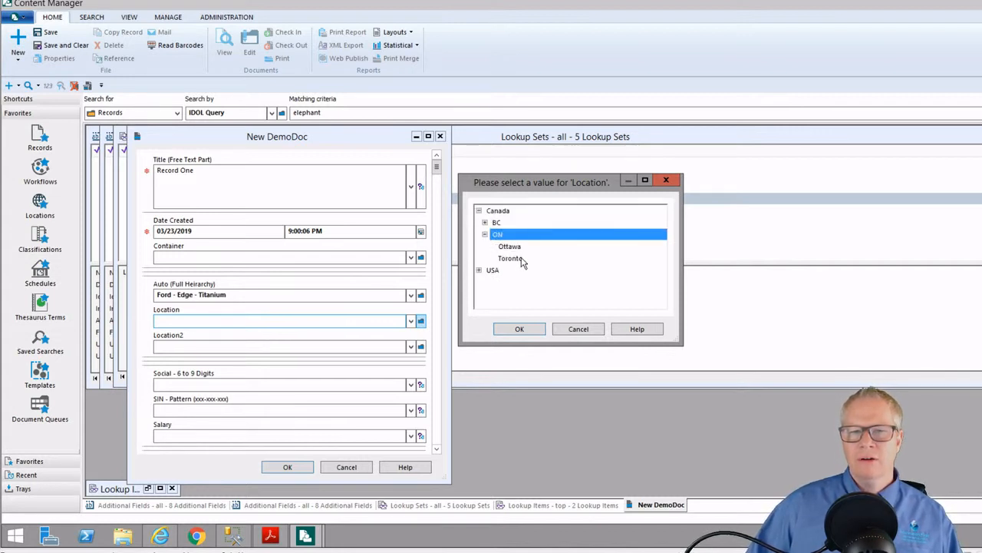
left_click(511, 257)
left_click(536, 329)
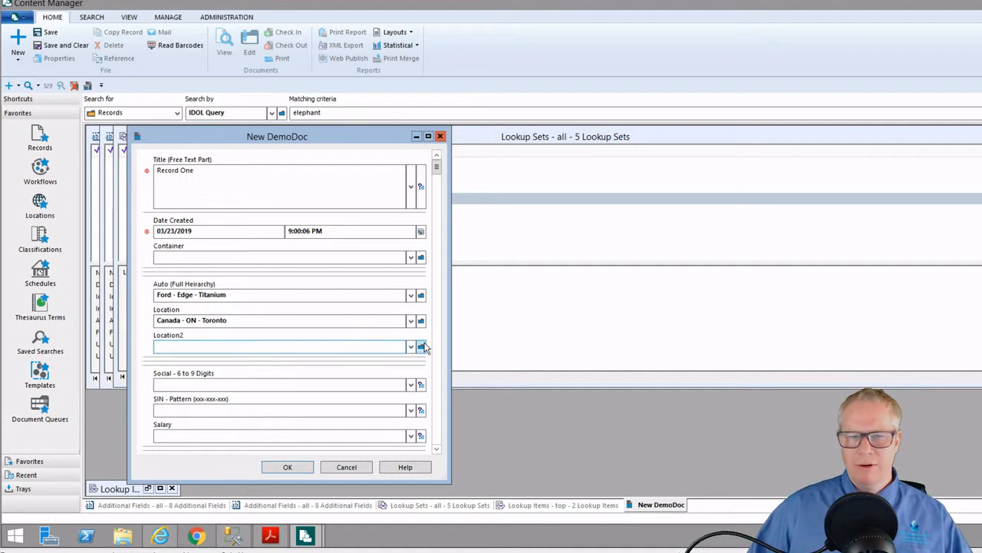
Set Location2 to USA - CA, then view CA's cities and cancel without changing it
left_click(421, 348)
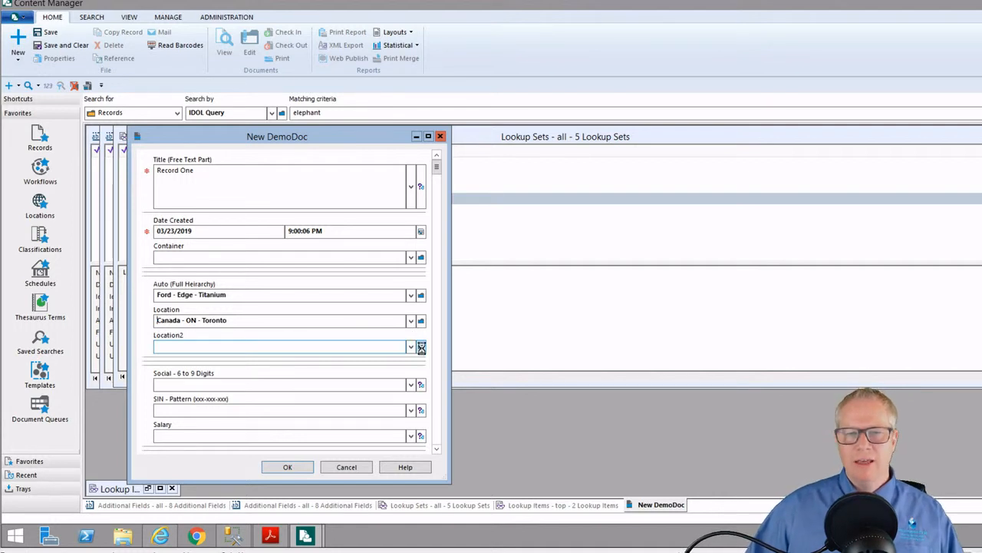
left_click(479, 222)
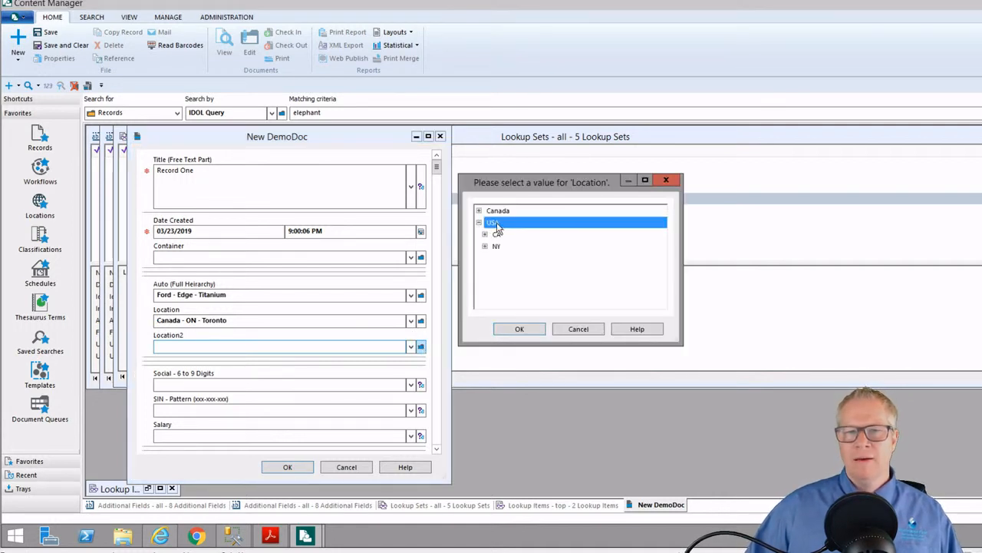
left_click(495, 235)
left_click(534, 329)
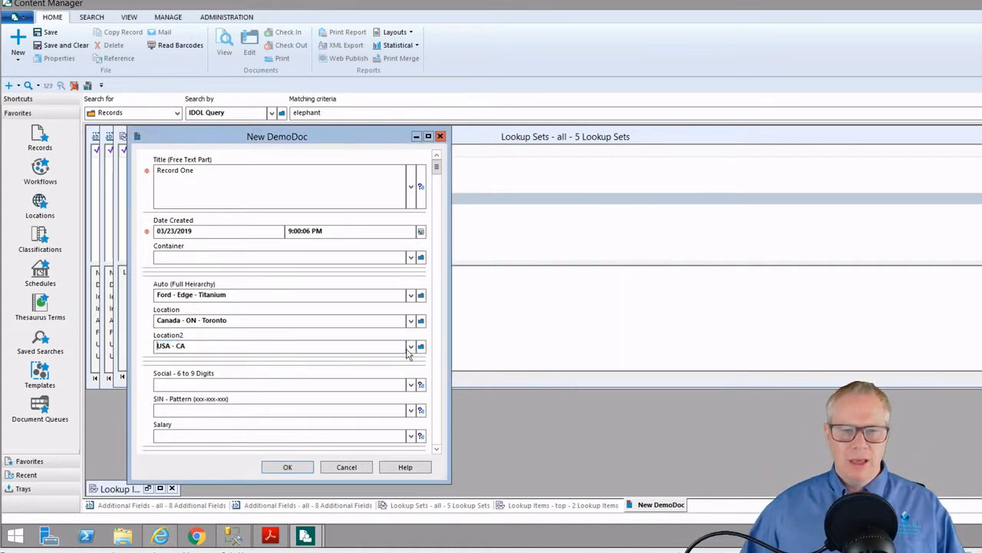
left_click(421, 347)
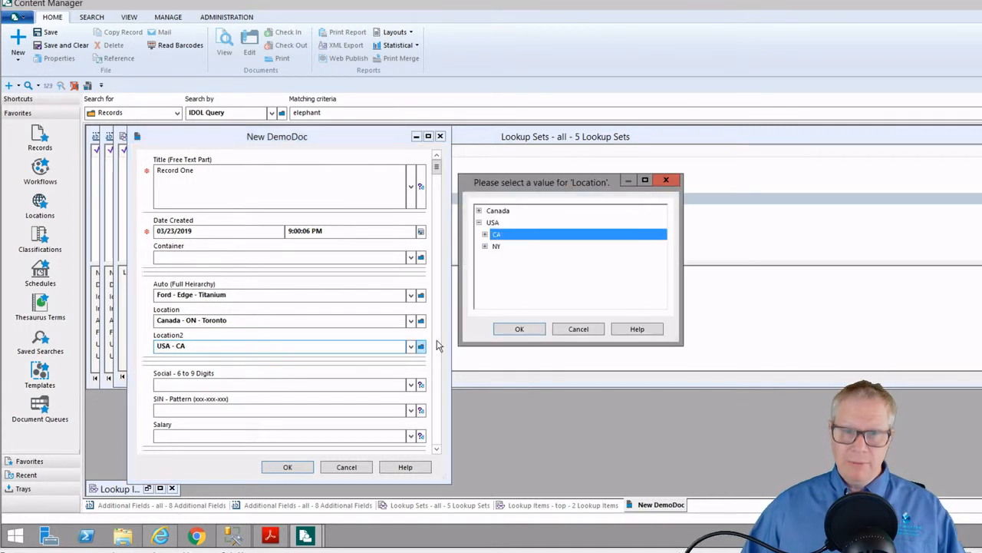
left_click(486, 234)
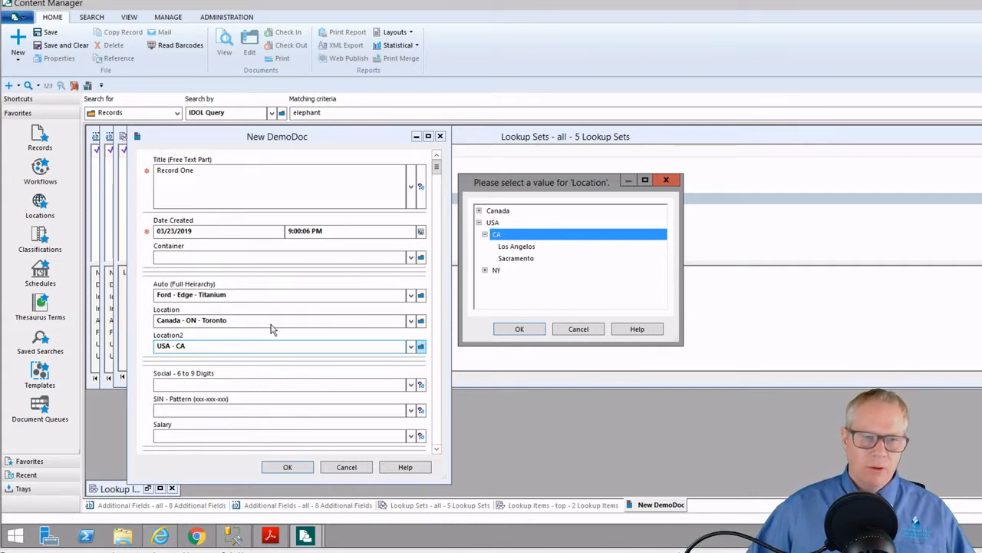
left_click(596, 330)
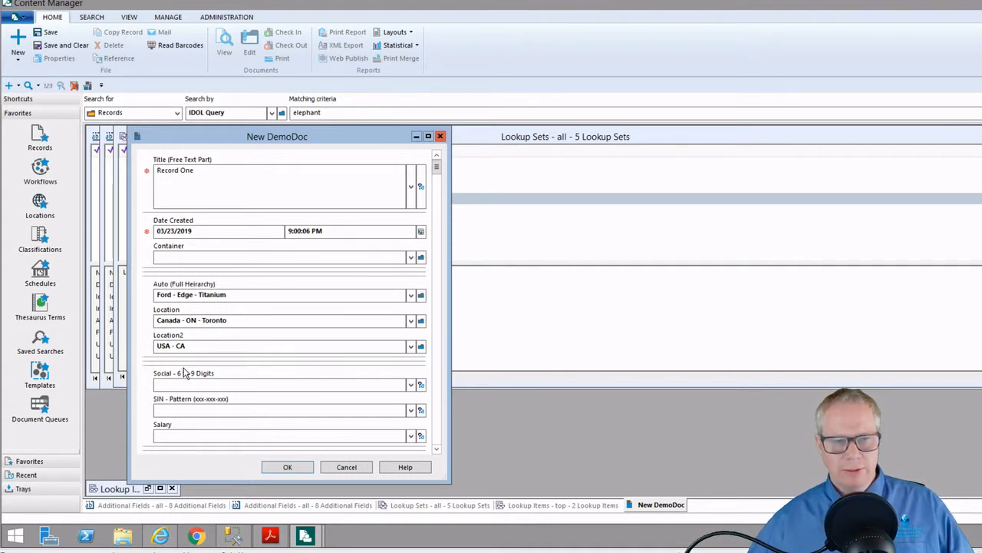
Save Record One as record 29, then close the Records and Record Types windows
left_click(303, 469)
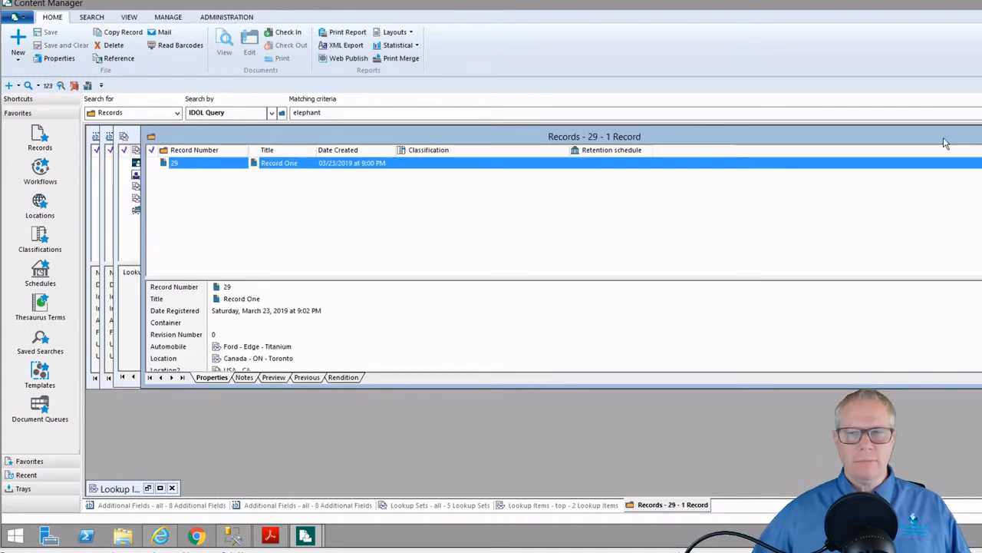
left_click(981, 136)
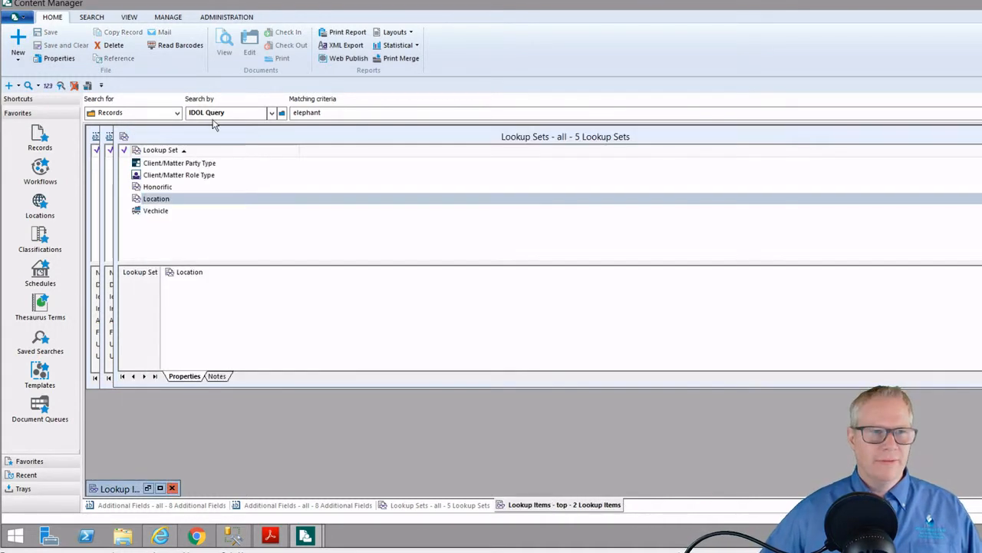
left_click(88, 86)
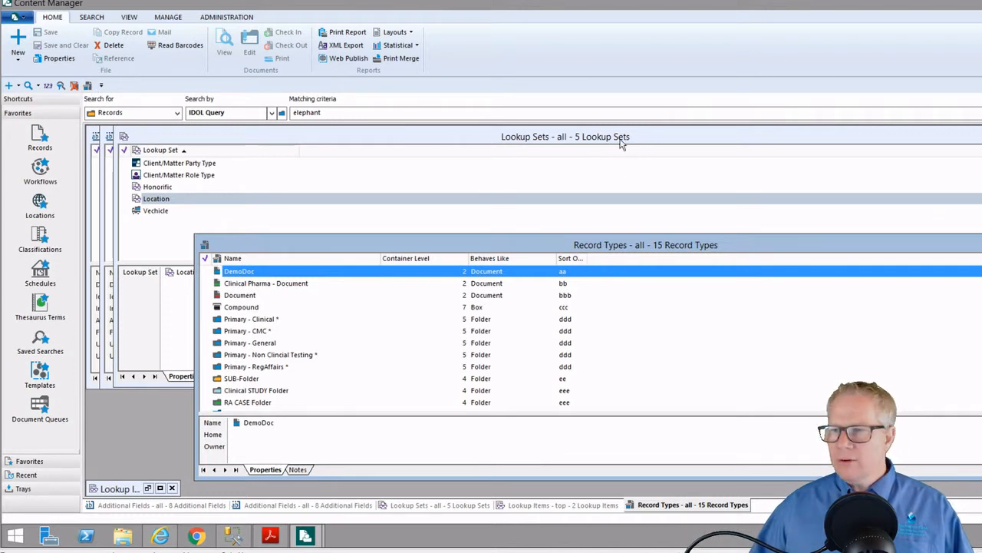
left_click(73, 86)
left_click(226, 18)
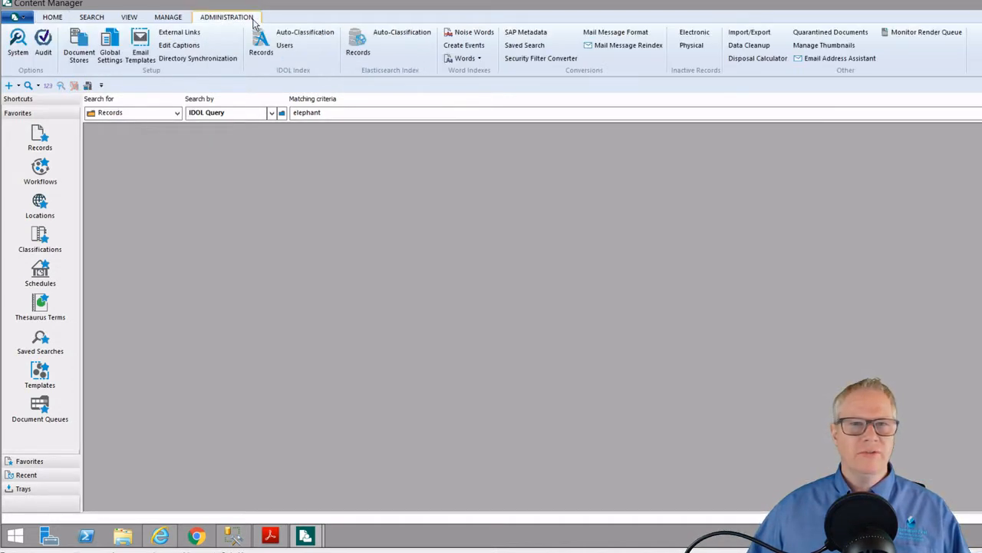
Open the Additional Fields list of 8 fields and compare the SIN and Social field details
left_click(168, 16)
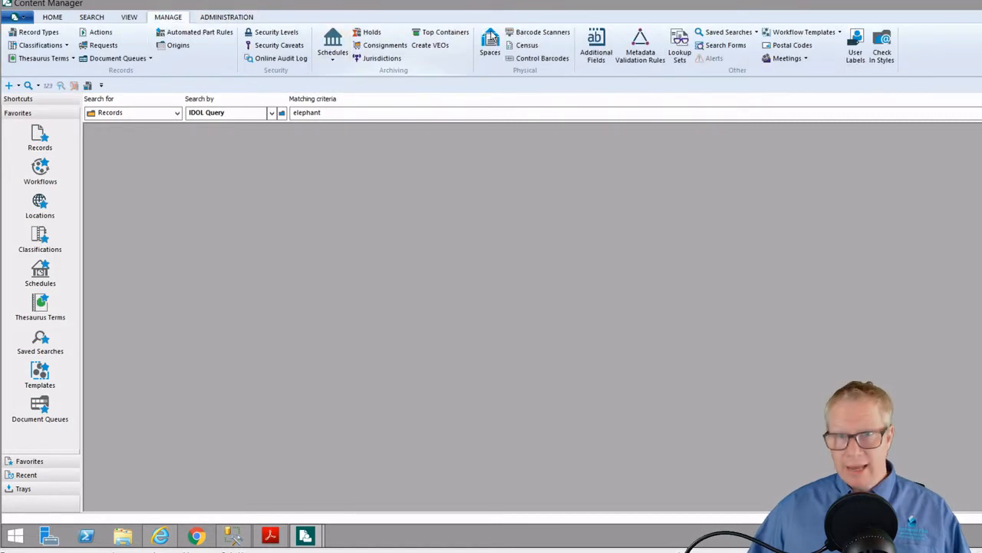
left_click(596, 44)
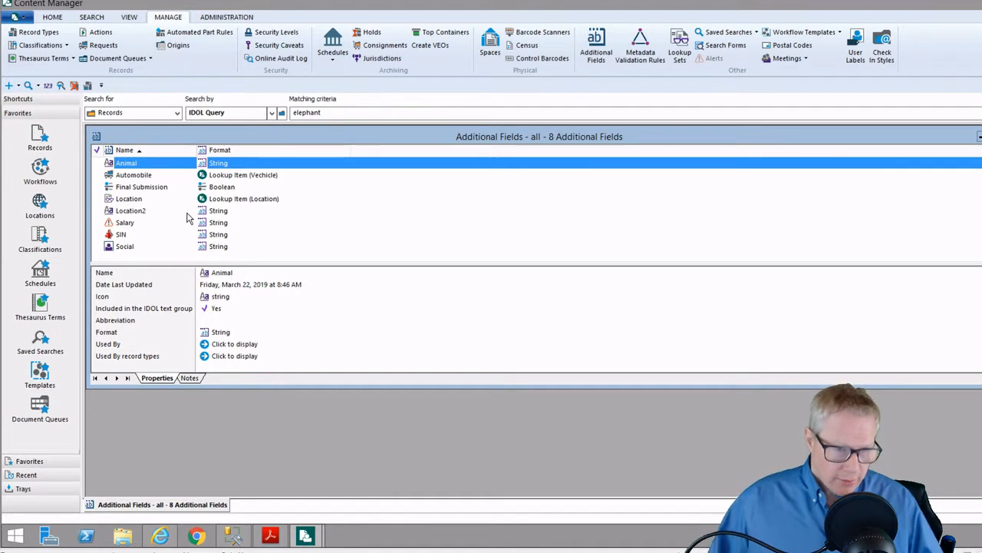
left_click(153, 234)
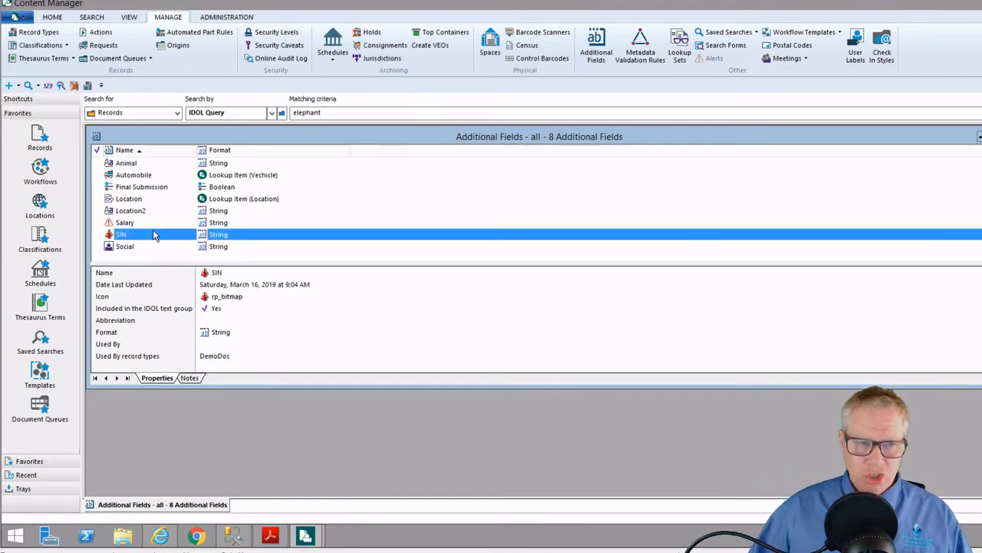
left_click(145, 248)
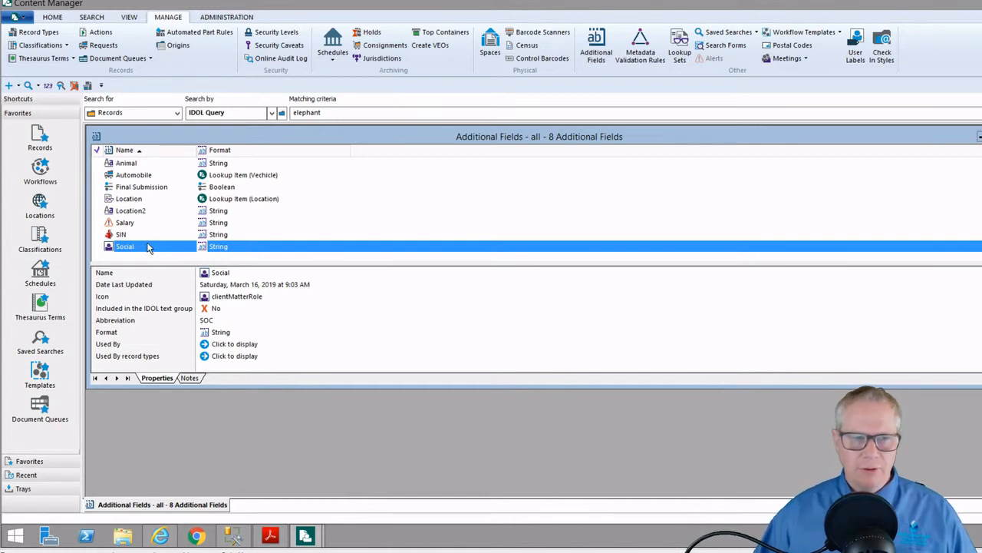
left_click(152, 238)
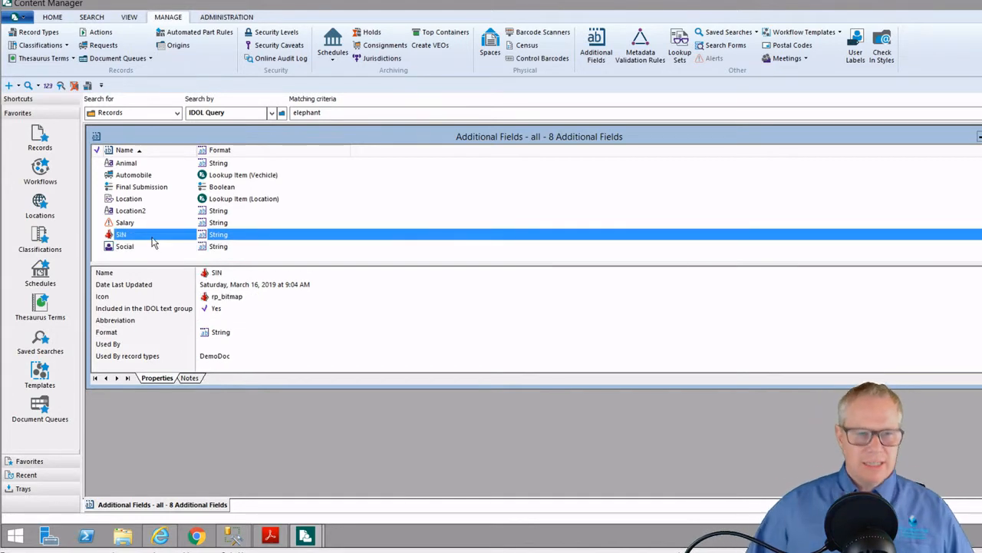
Review the SIN field's access controls, left unrestricted, and cancel without changes
right_click(151, 242)
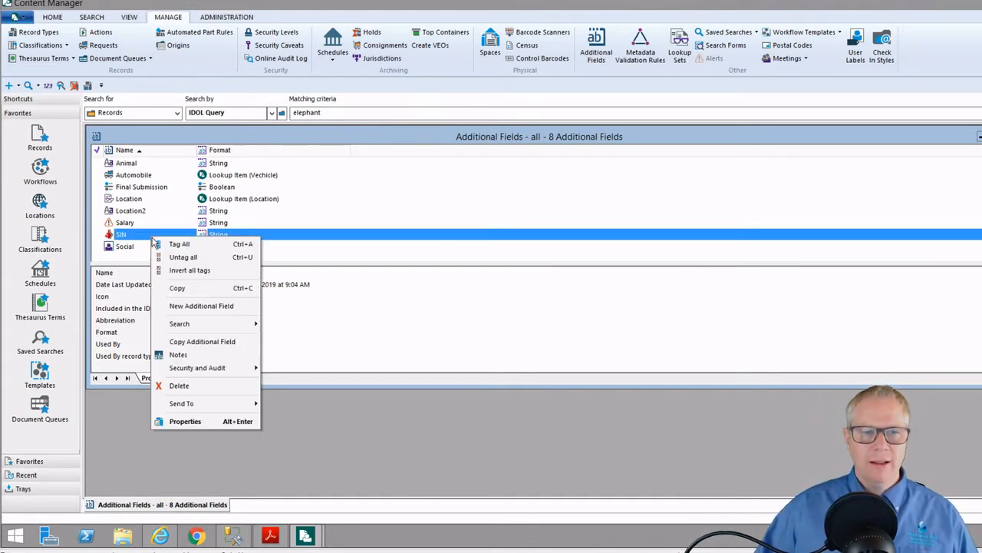
left_click(193, 422)
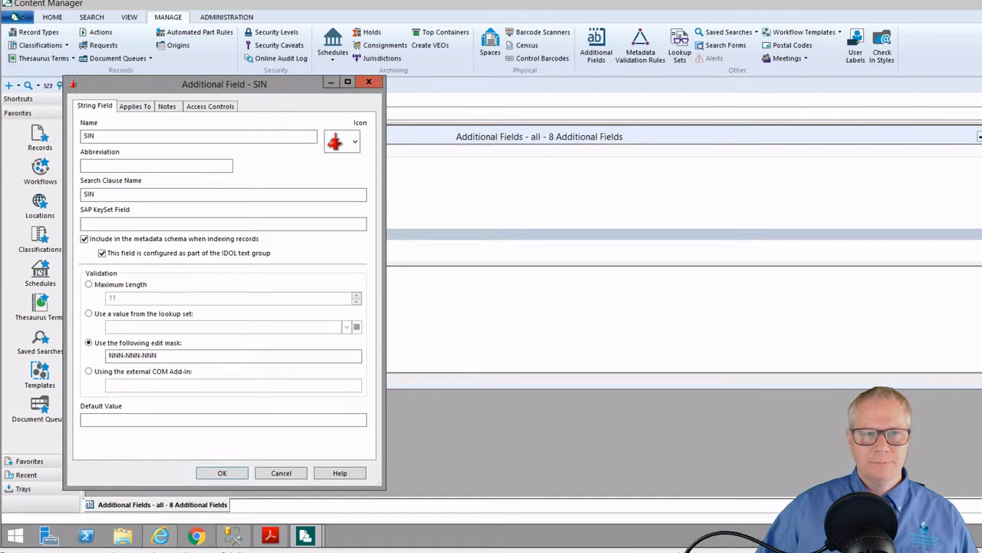
left_click_drag(234, 84, 309, 75)
left_click(263, 98)
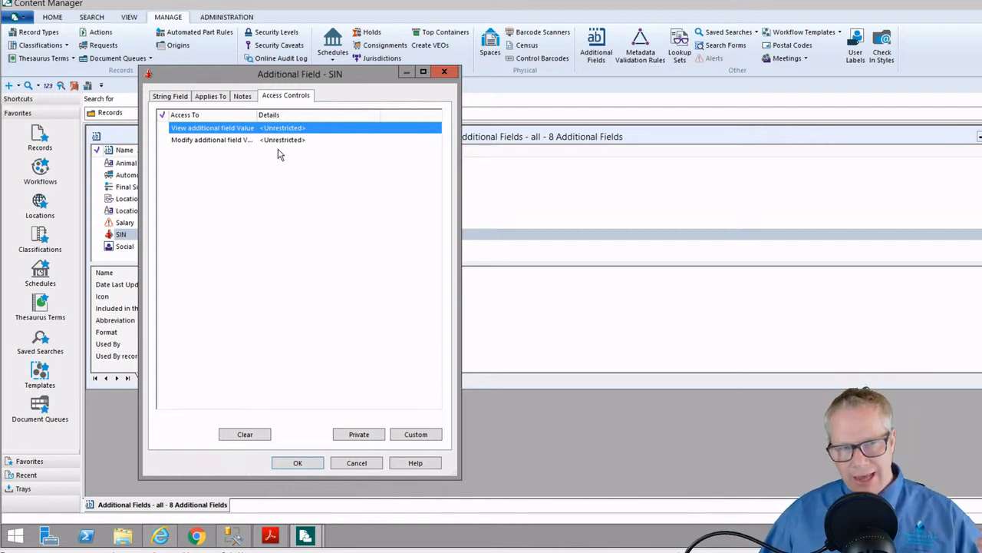
left_click(347, 464)
Review the Social field's access controls, with viewing limited to Manager, and close with OK
right_click(151, 246)
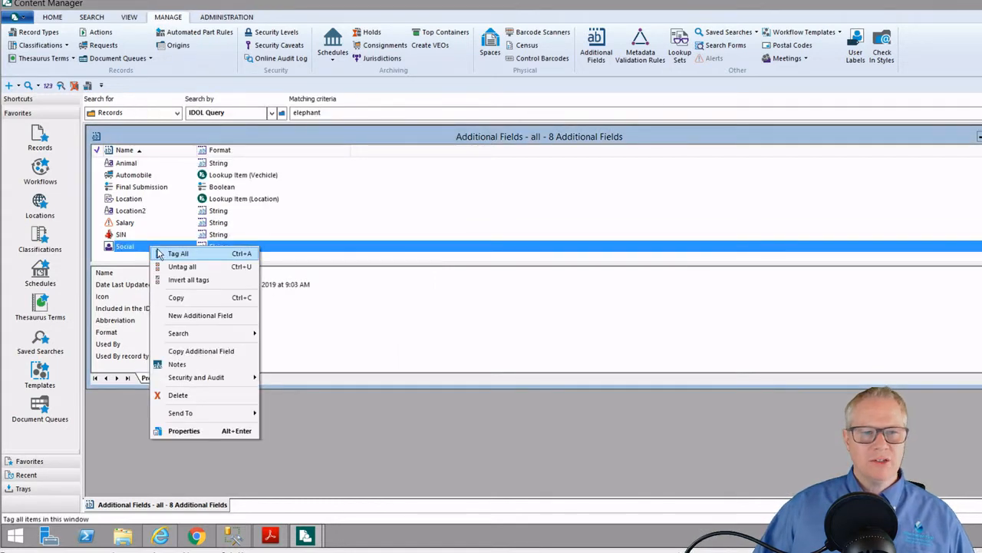
left_click(206, 434)
left_click(293, 98)
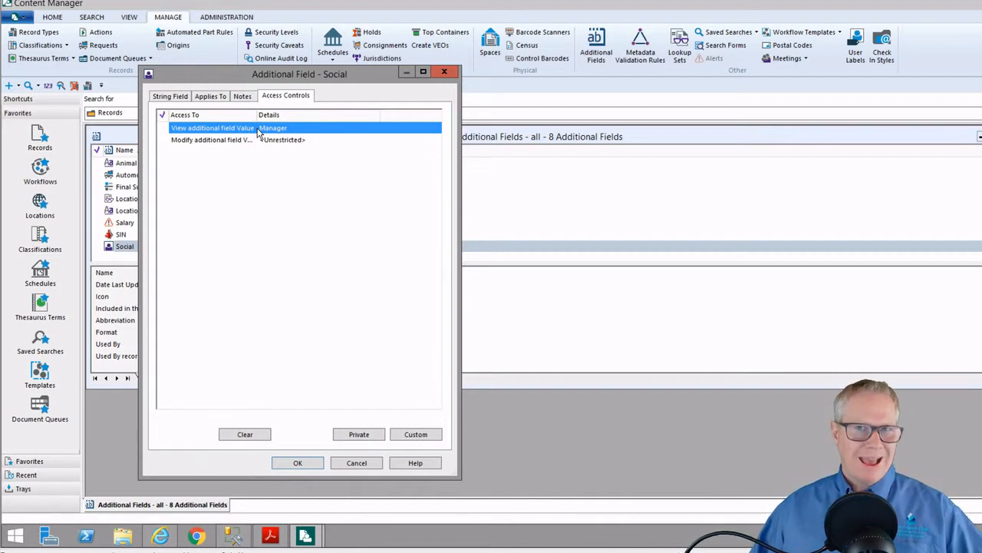
left_click(292, 464)
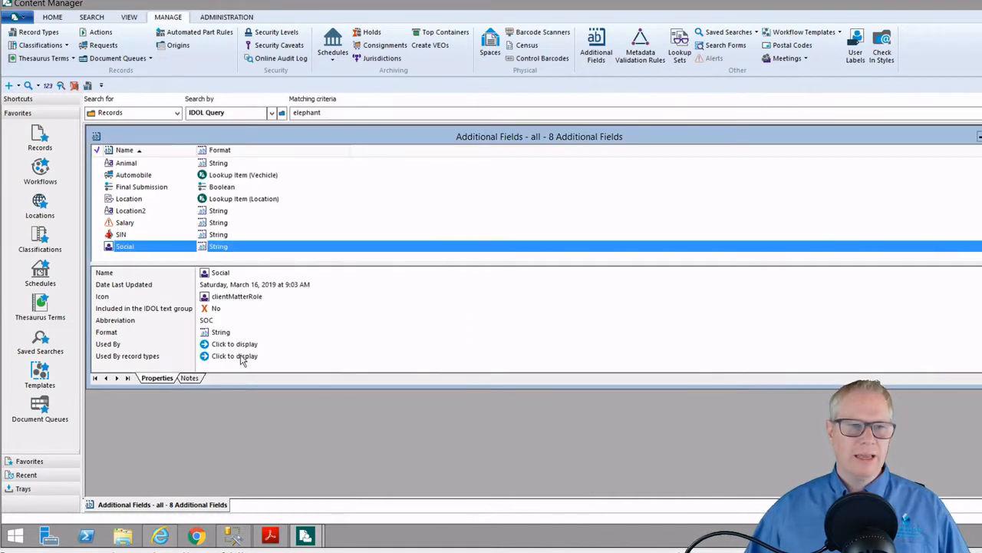
Create a DemoDoc record titled 'Personal ID Protection' with its Social and SIN numbers entered
left_click(8, 85)
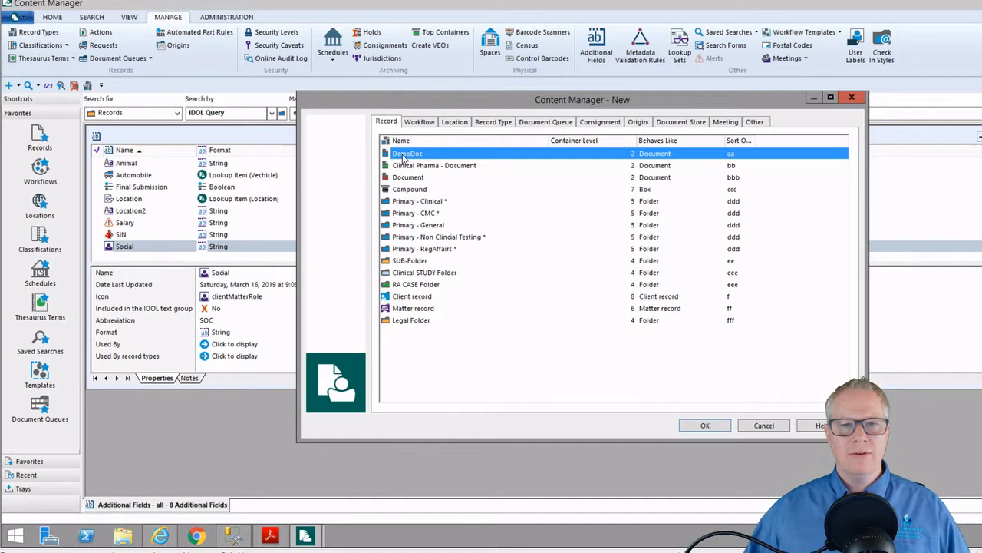
double_click(403, 155)
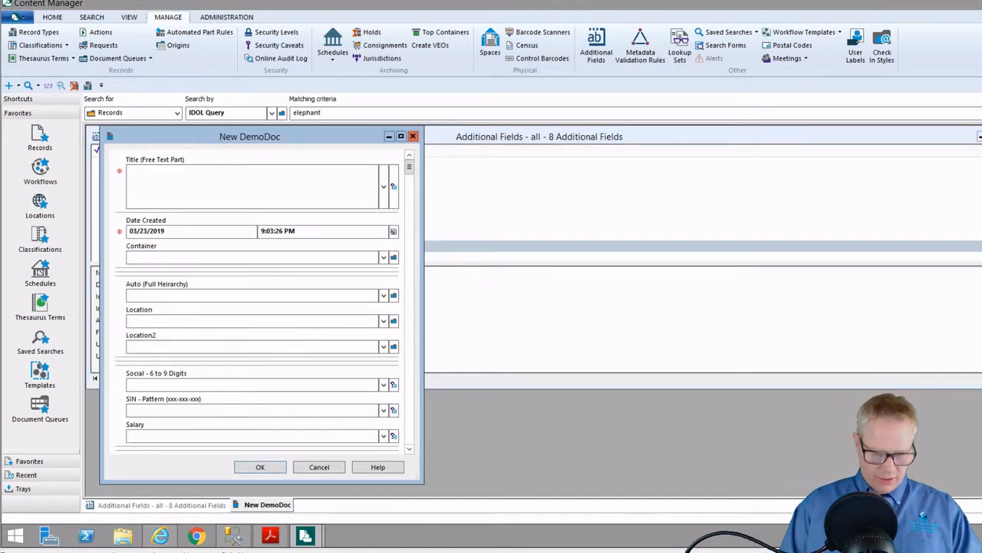
type("Per")
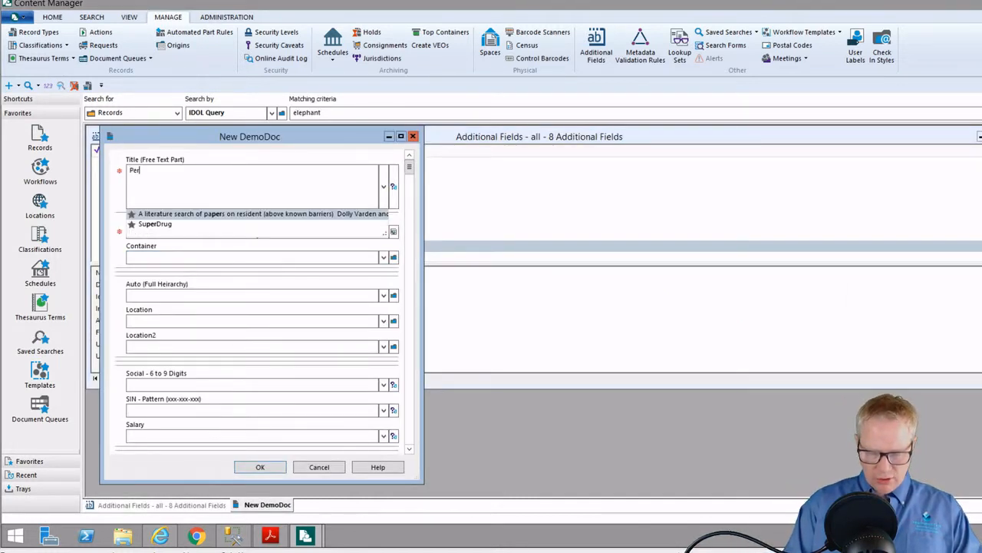
type("sonal ID P")
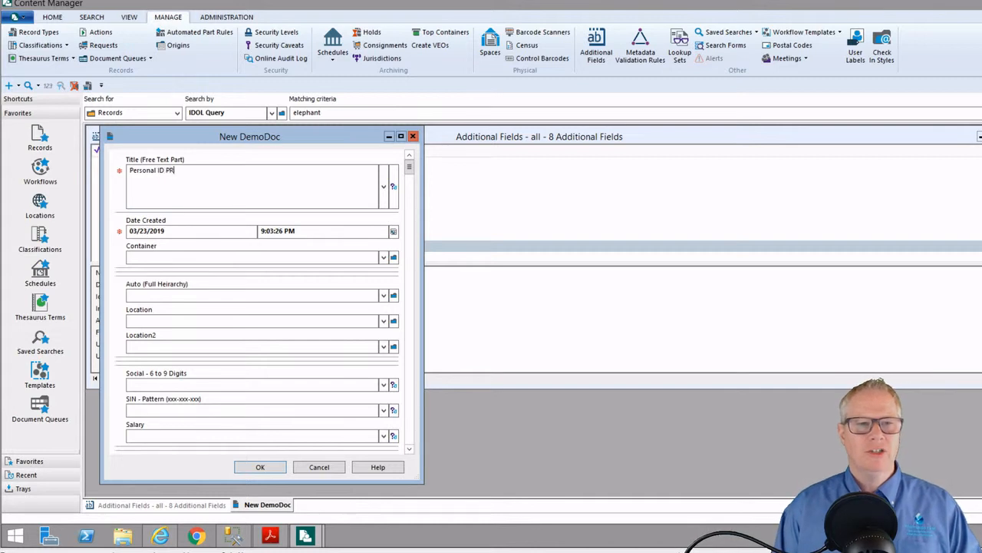
type("r")
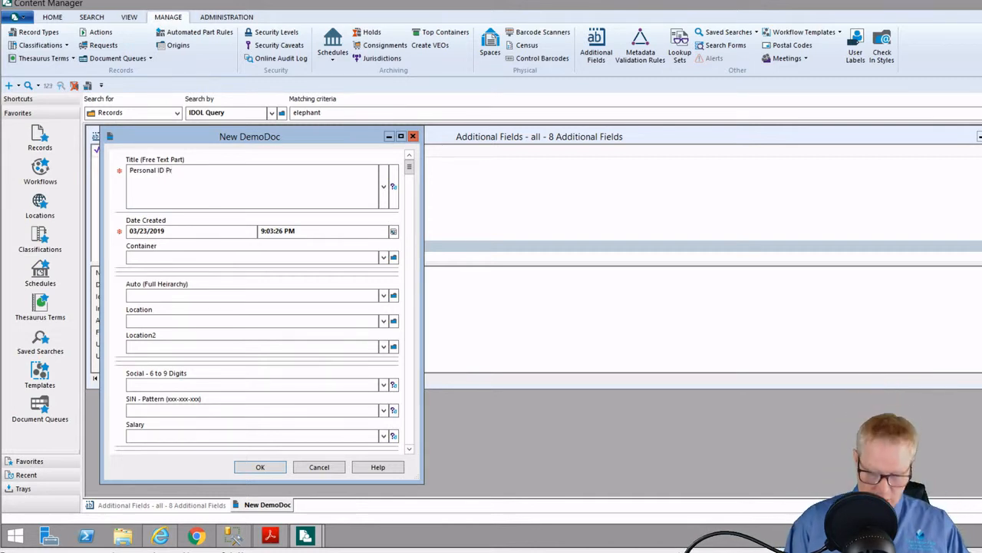
type("otection")
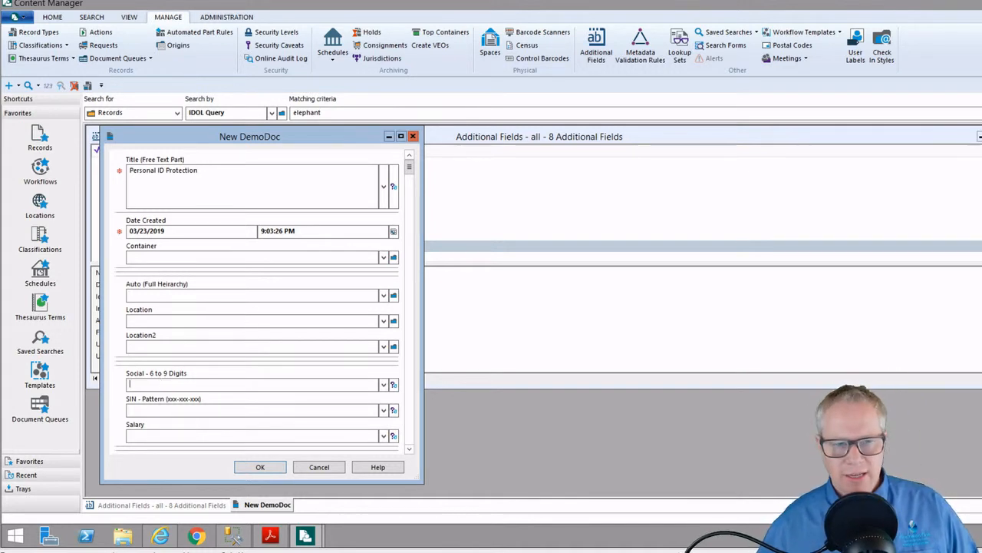
type("5")
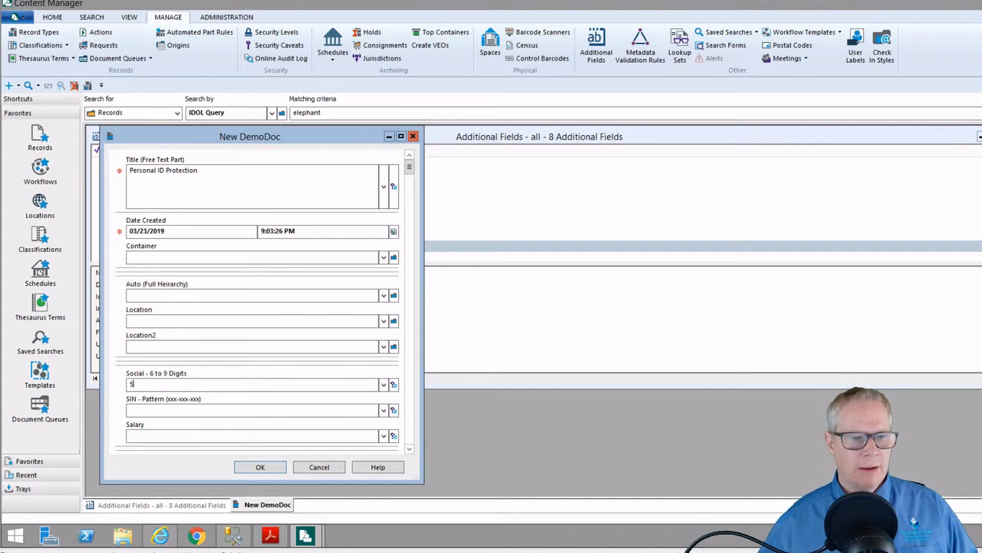
type("55123456")
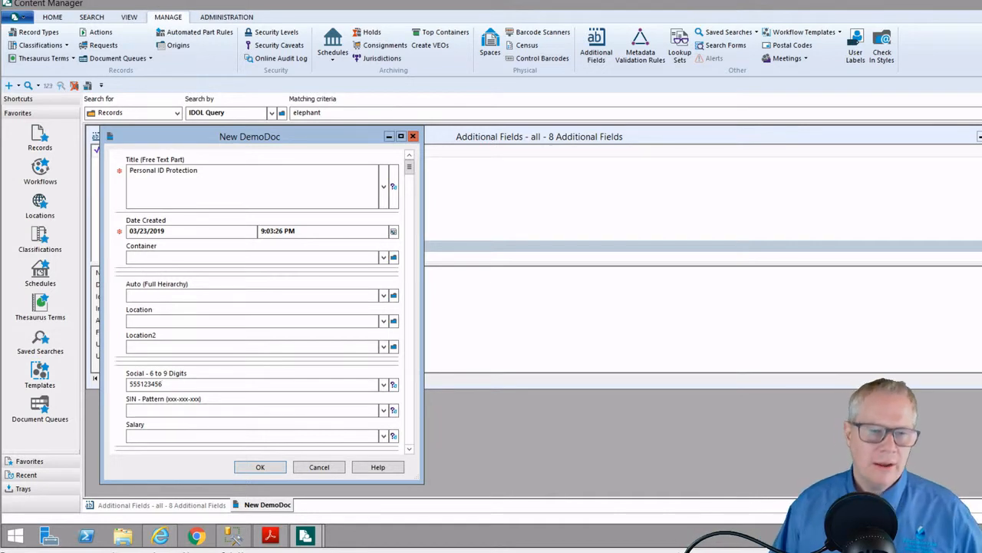
type("1")
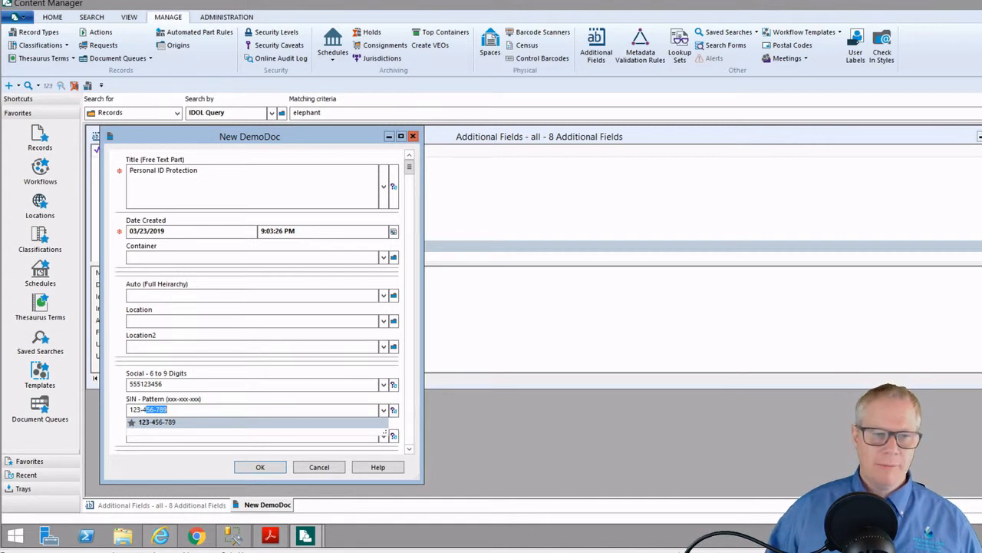
type("23-456-789")
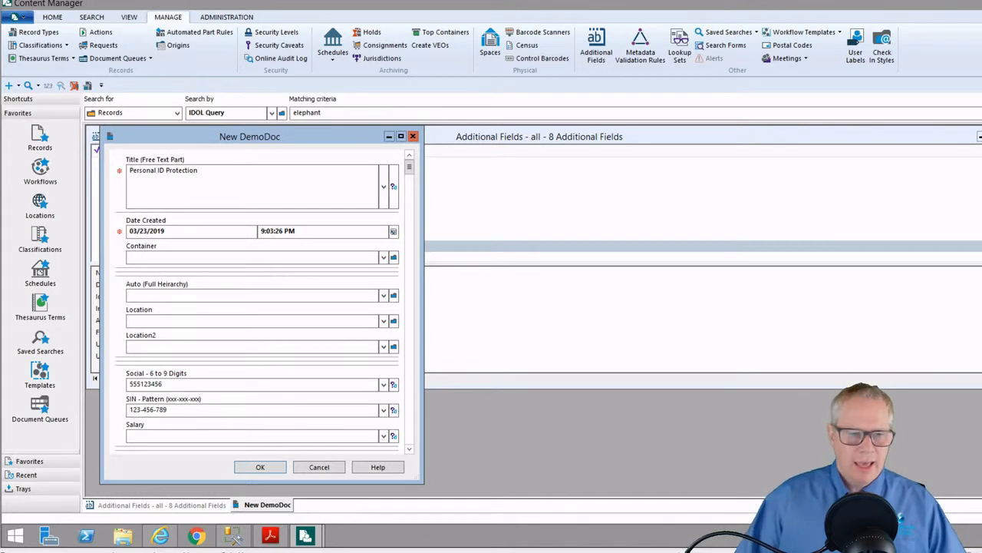
left_click(261, 467)
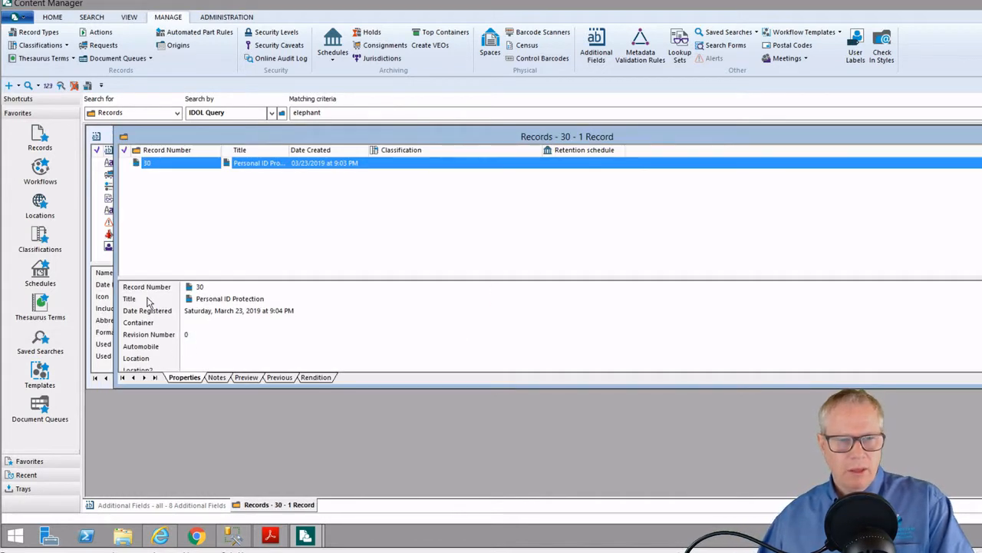
Check record 30's Social and SIN values, then bring up the second user's session beside it
double_click(287, 137)
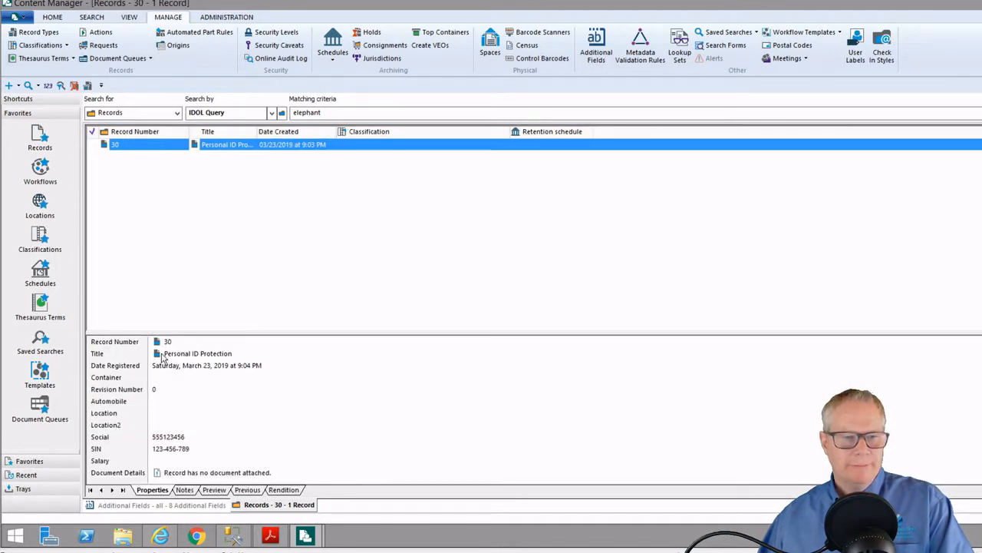
left_click_drag(185, 334, 168, 197)
left_click(119, 301)
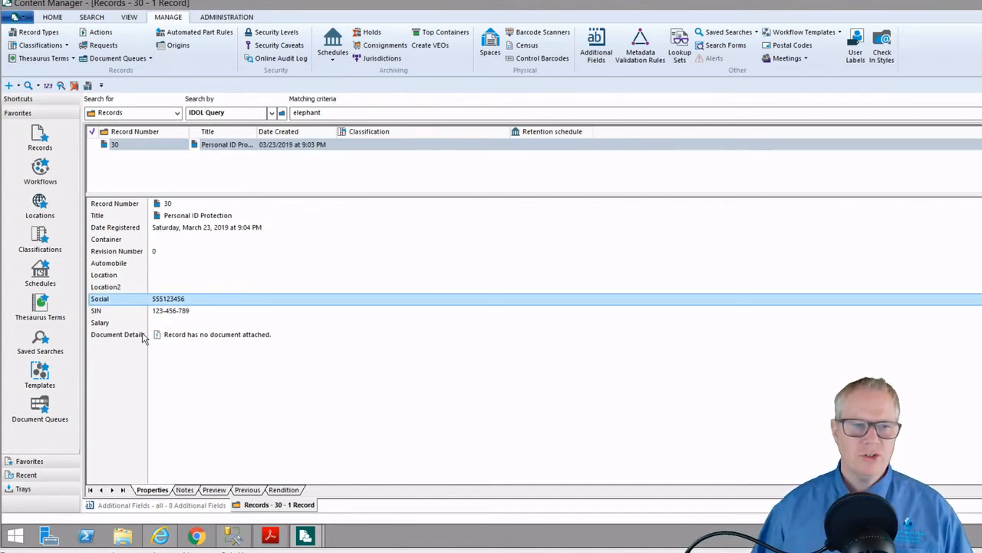
left_click(98, 312)
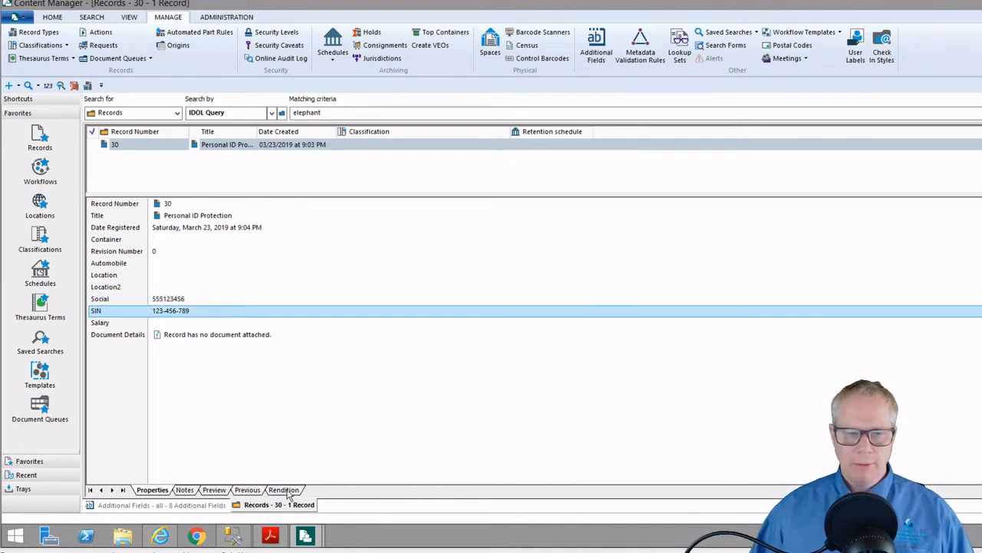
left_click(305, 535)
left_click(259, 486)
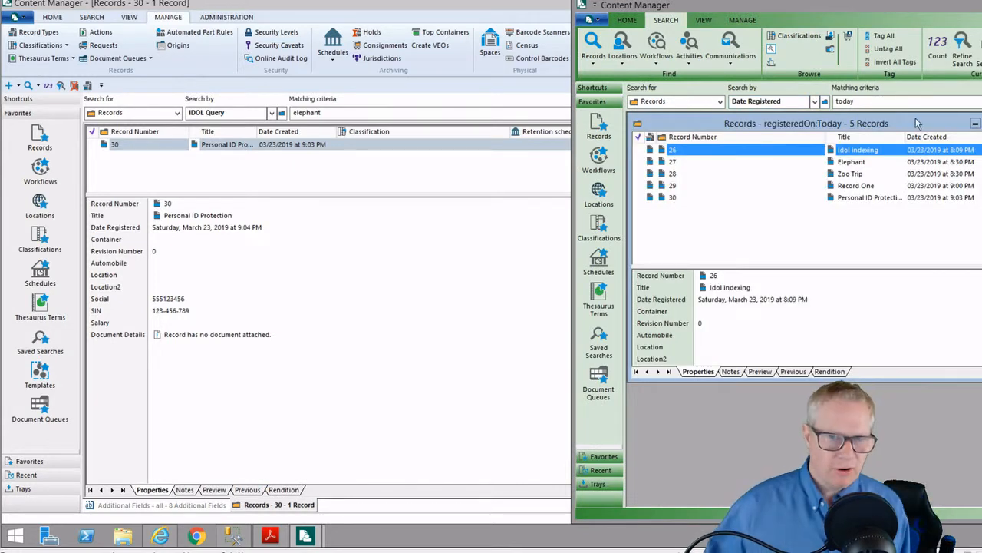
In the second session, retitle record 30 to 'Student' but discard the change when prompted
left_click(673, 197)
double_click(674, 198)
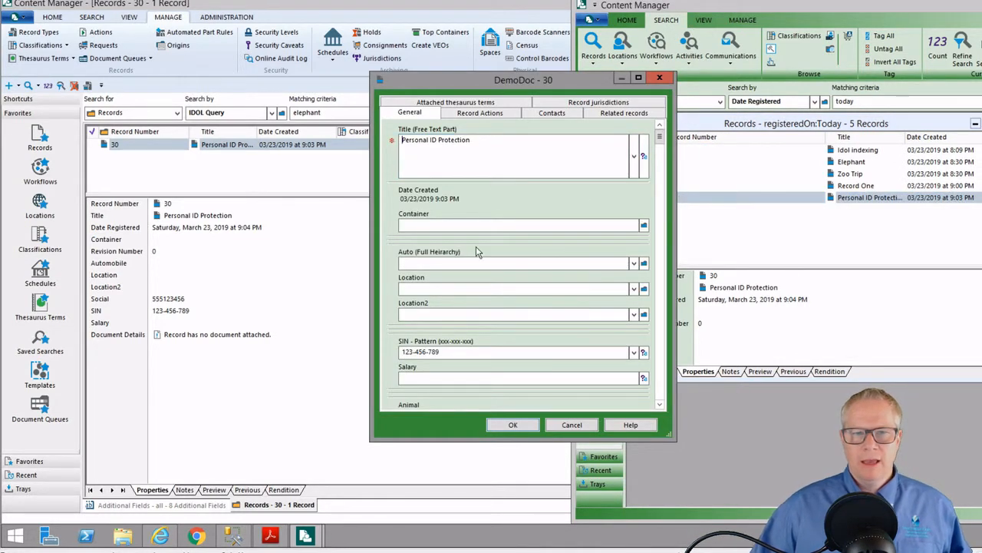
key("ctrl+a")
key("Delete")
type("Student")
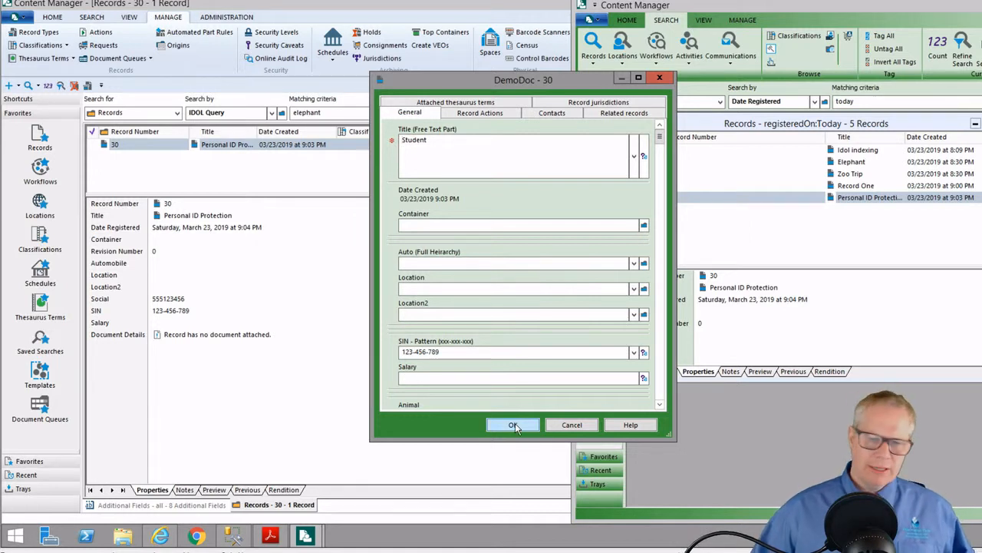
left_click(565, 430)
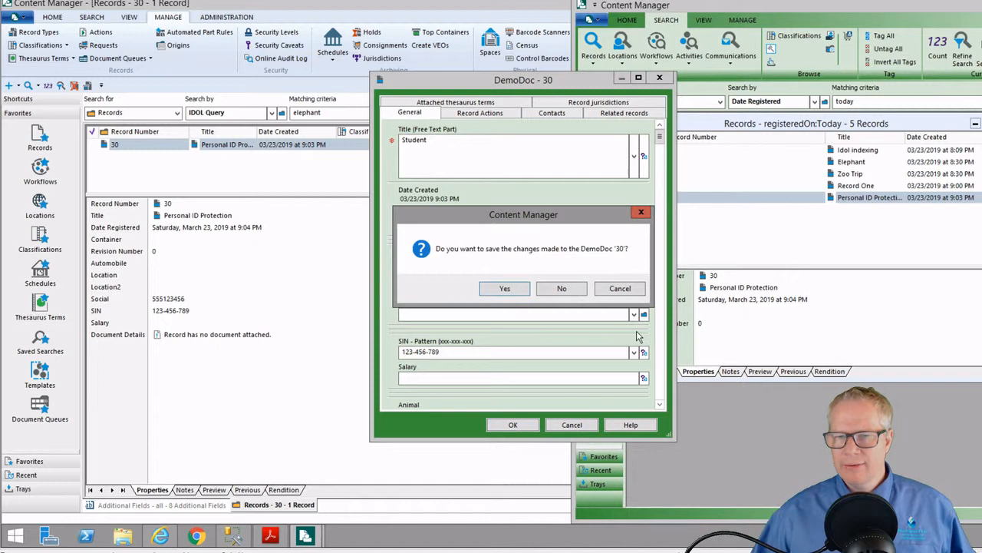
left_click(559, 289)
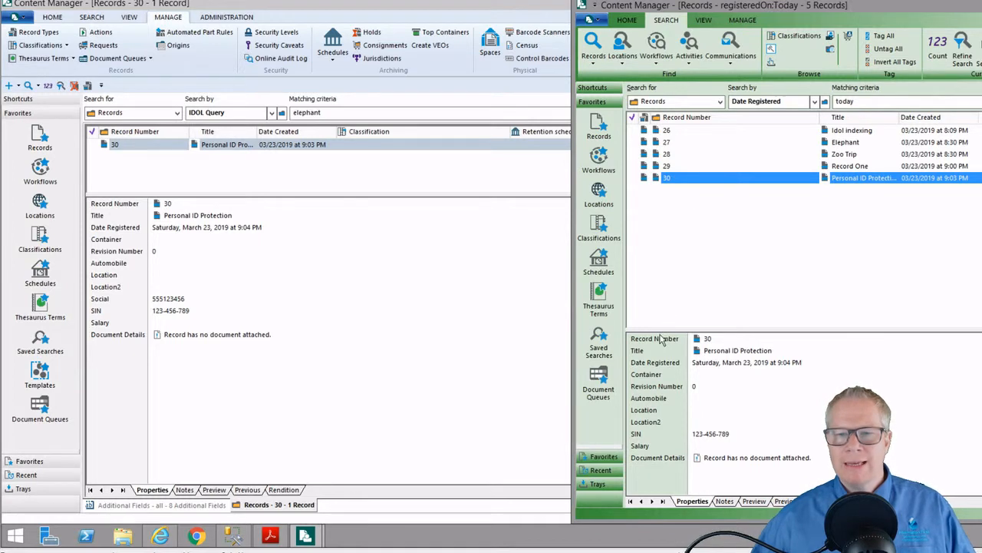
Enlarge the second session's details pane and compare record 30's Social and SIN rows in both sessions
left_click_drag(665, 304, 686, 222)
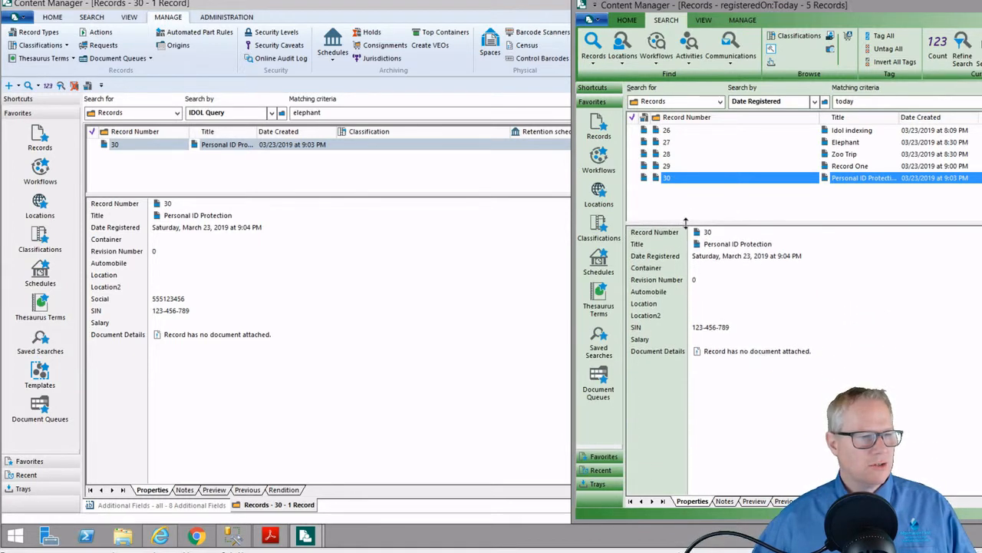
left_click(639, 328)
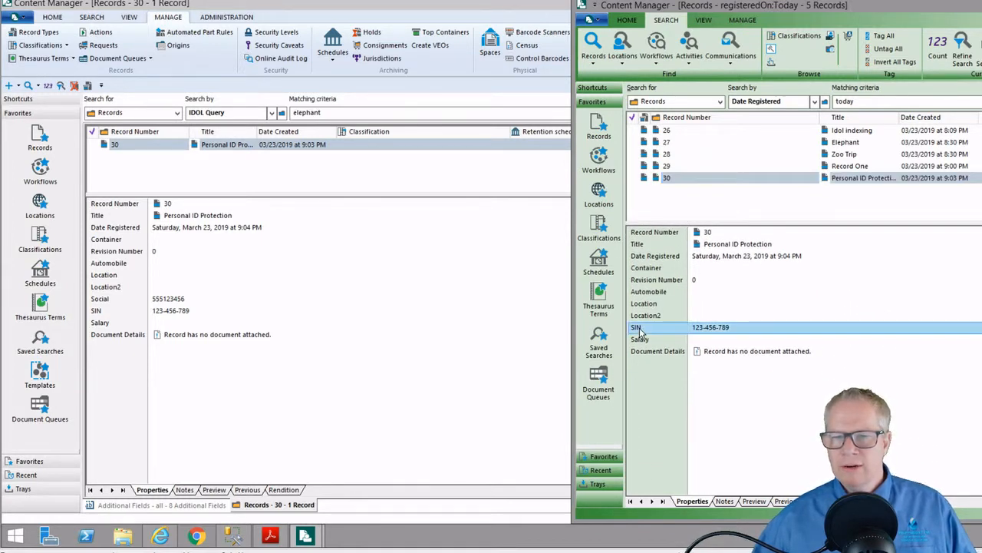
left_click(108, 299)
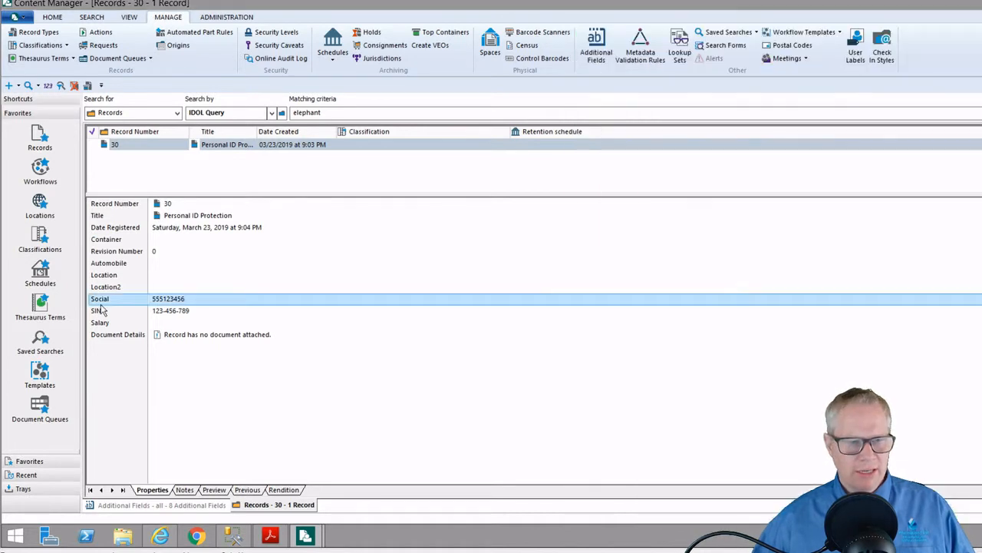
left_click(104, 310)
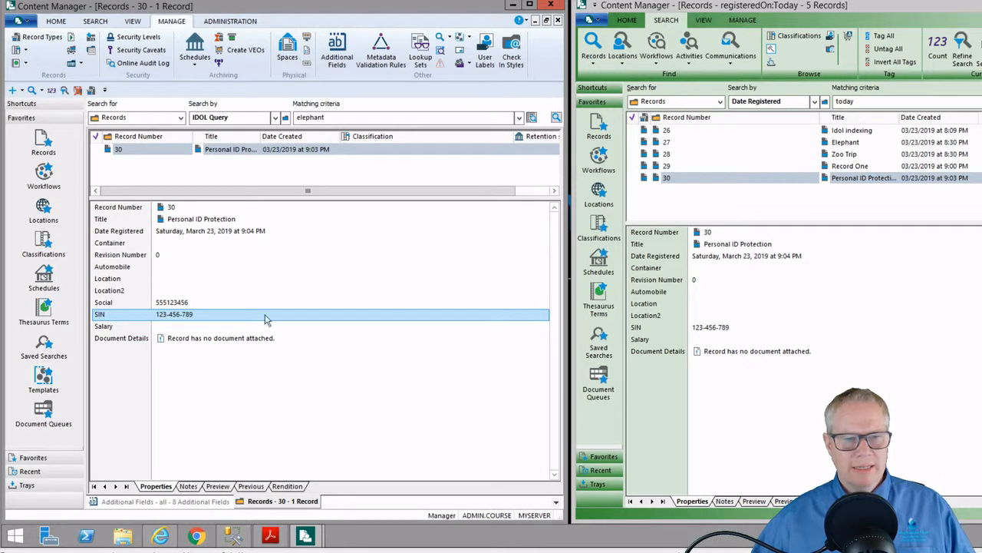
left_click(703, 328)
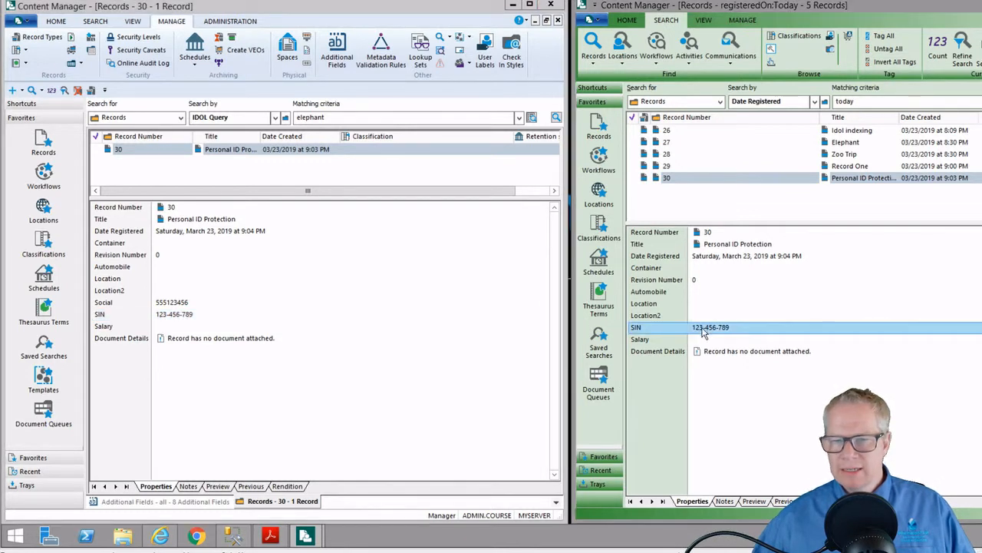
left_click(160, 301)
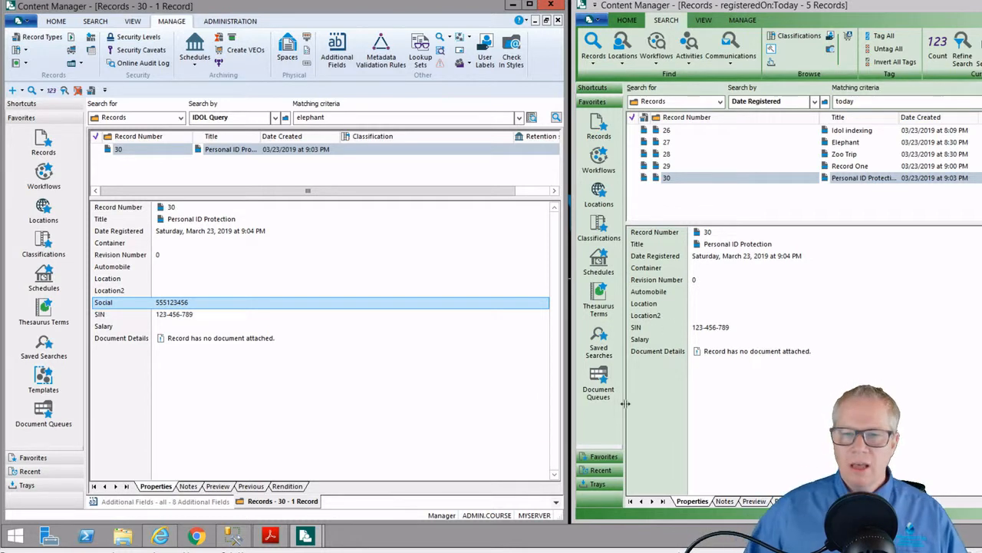
right_click(674, 388)
left_click(701, 441)
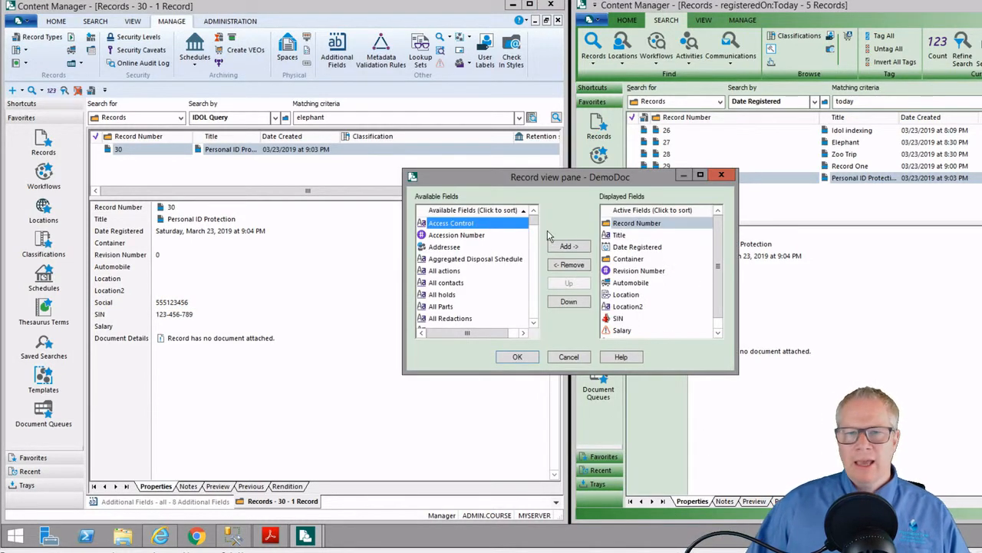
scroll(479, 253, "down", 3)
scroll(479, 254, "down", 3)
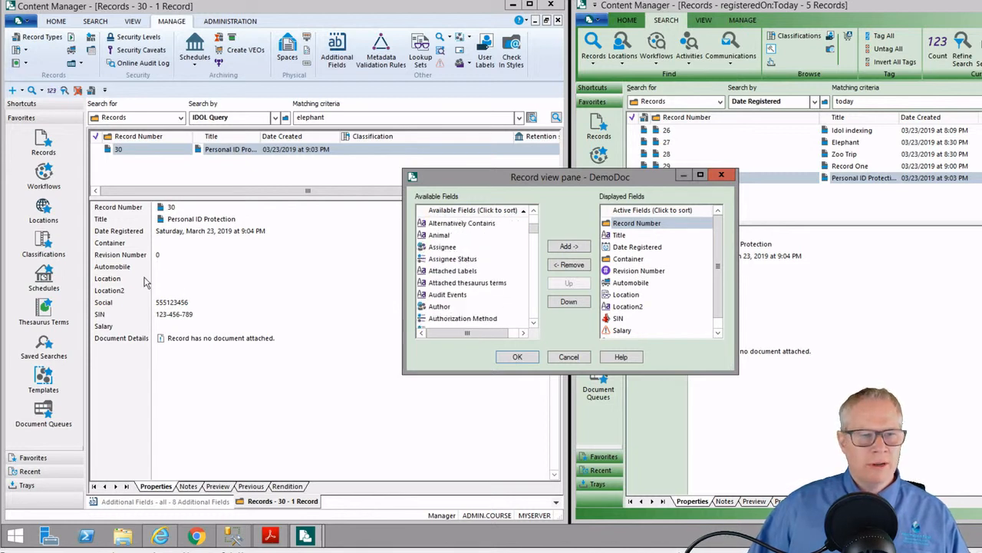
left_click_drag(453, 181, 446, 138)
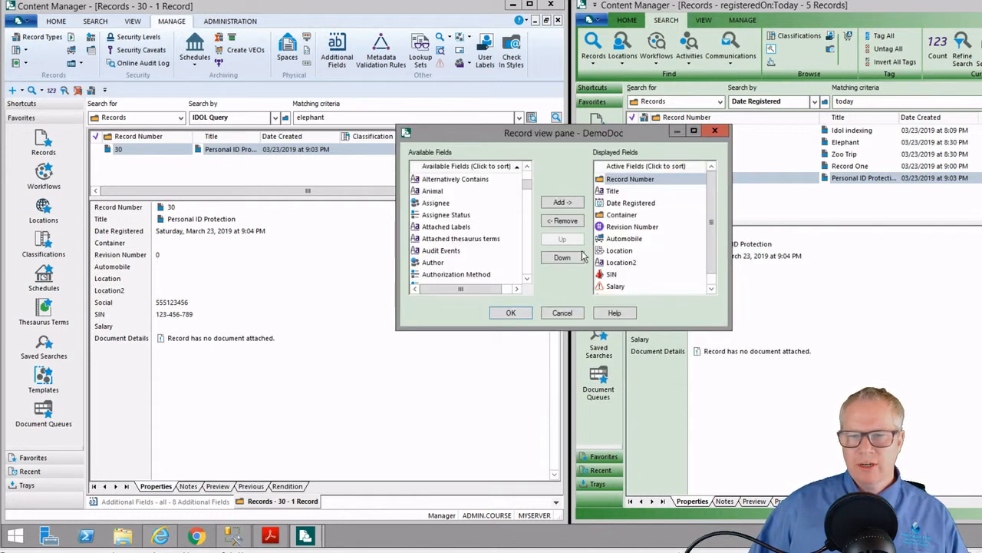
left_click(464, 250)
scroll(461, 253, "down", 4)
scroll(458, 254, "down", 4)
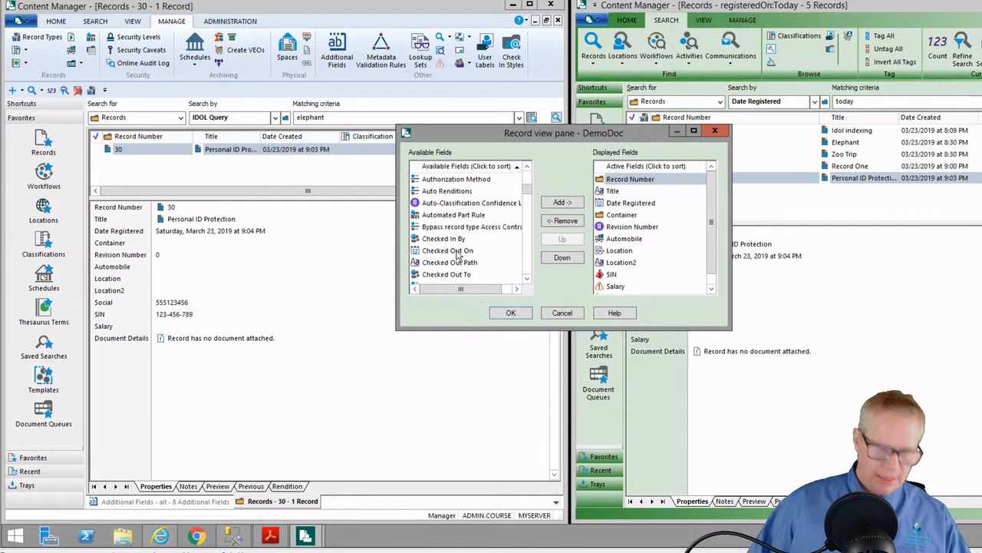
key("s")
key("s")
key("s")
key("s")
key("s")
key("s")
key("s")
key("s")
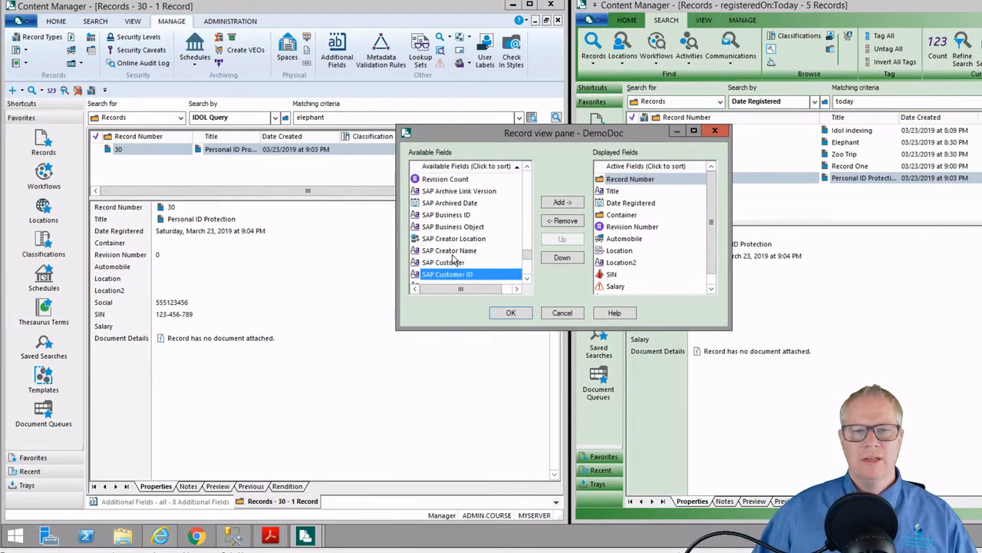
key("s")
key("s")
key("s")
key("s")
key("s")
key("s")
key("s")
key("s")
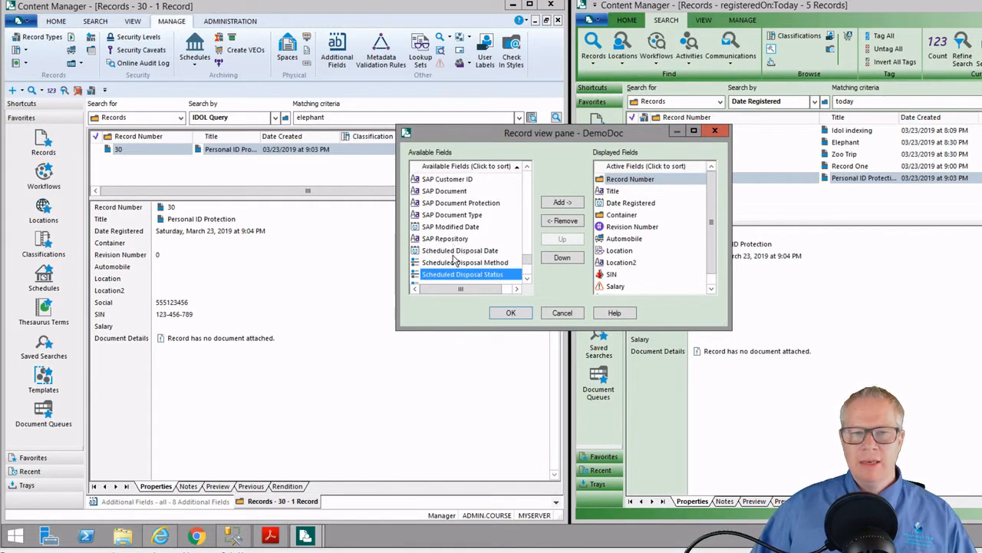
key("s")
key("s")
key("s")
key("s")
key("s")
key("s")
key("s")
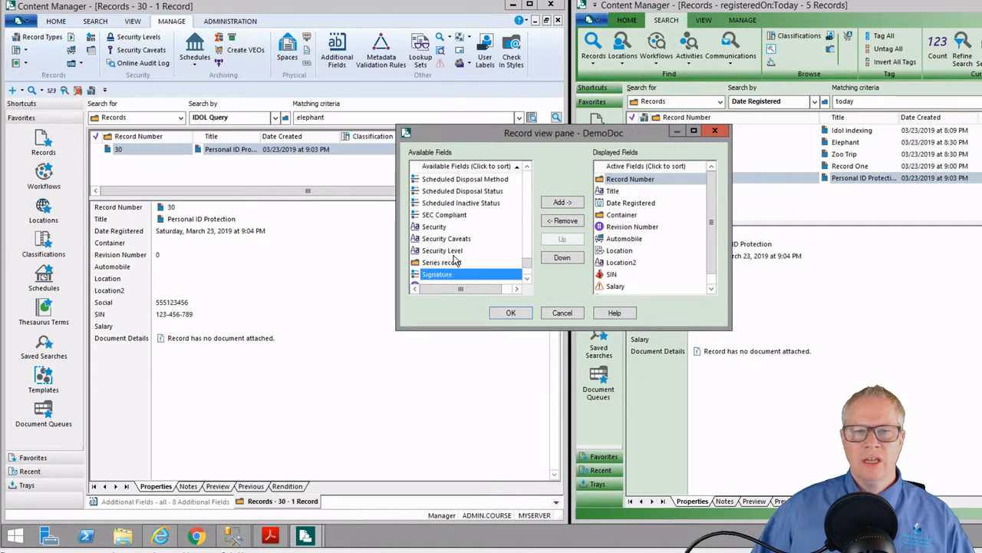
key("s")
key("s")
key("s")
key("s")
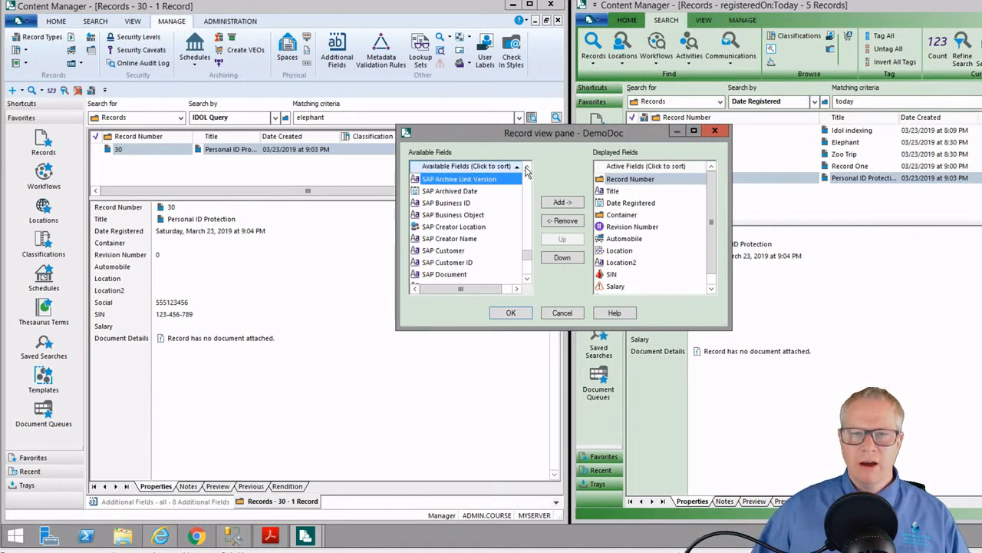
left_click(527, 279)
left_click(526, 280)
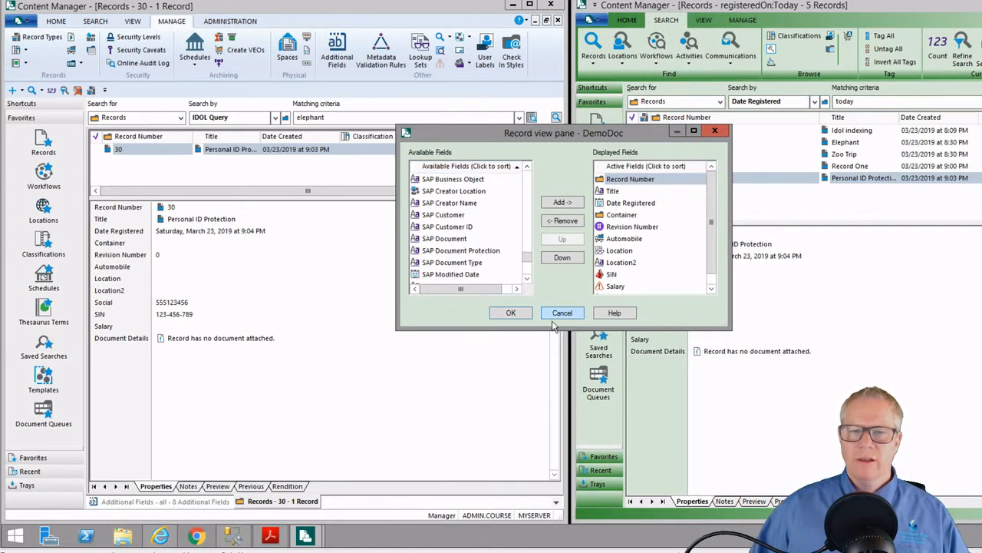
left_click(562, 313)
left_click_drag(795, 103, 624, 108)
Search the second user's records by Social for record 30's social number
type("scp")
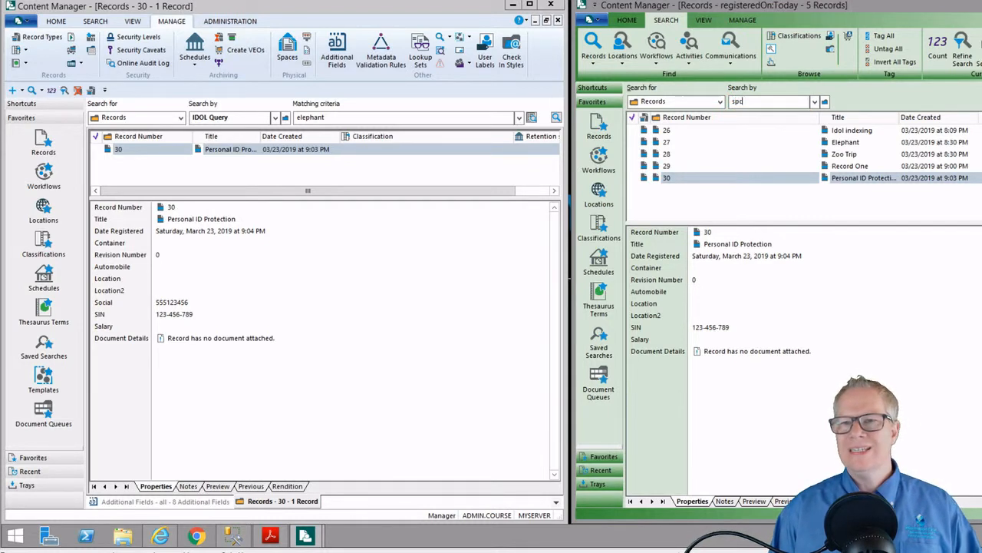
type("ocial")
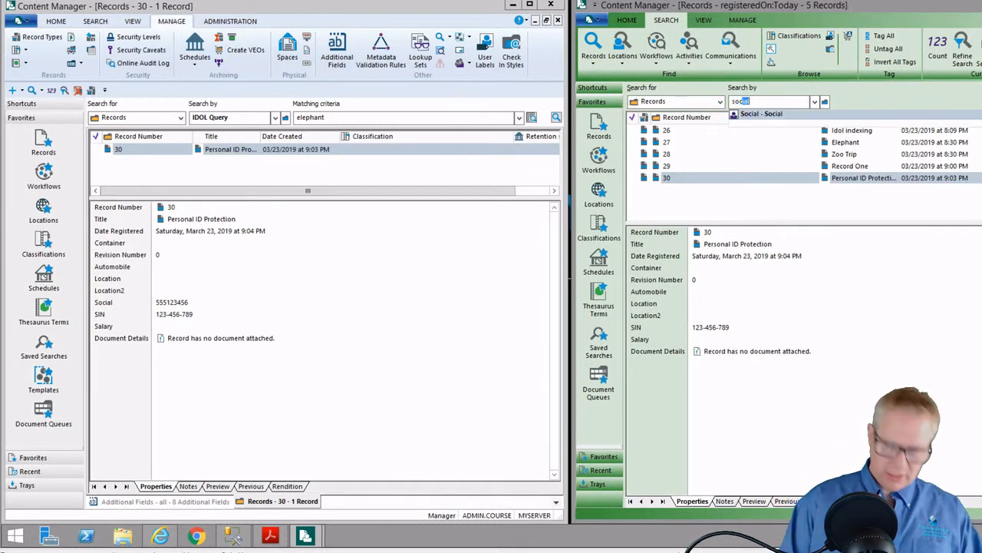
key("Tab")
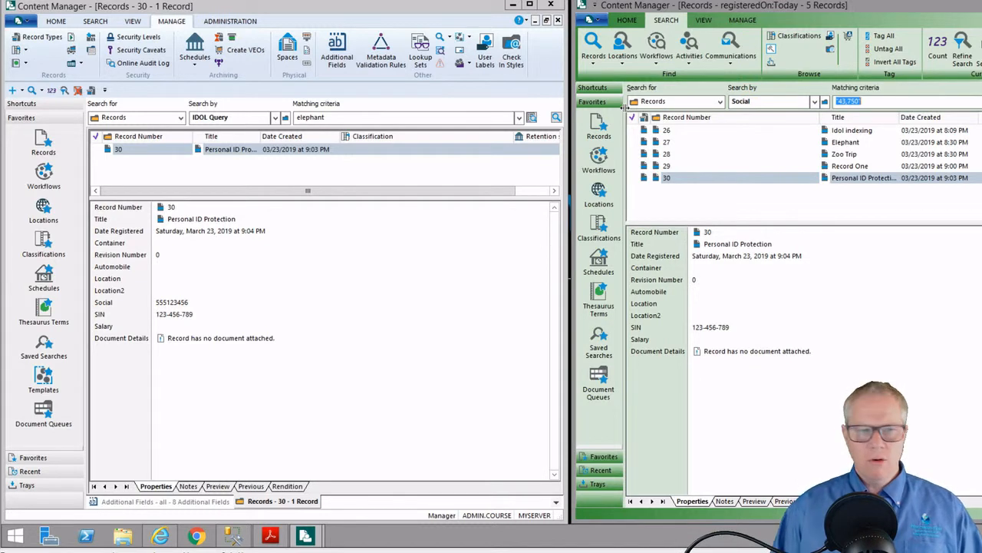
type("555123")
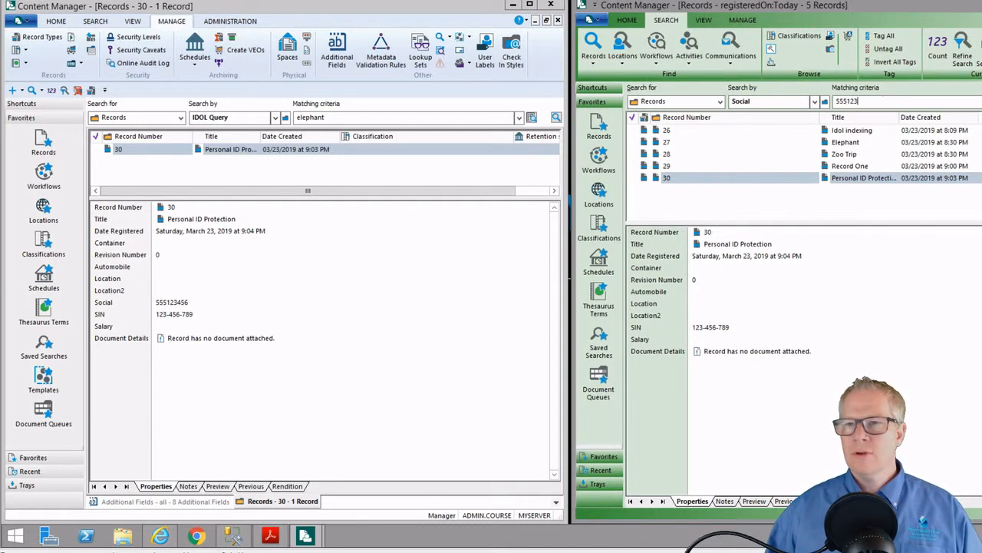
type("456")
key("Return")
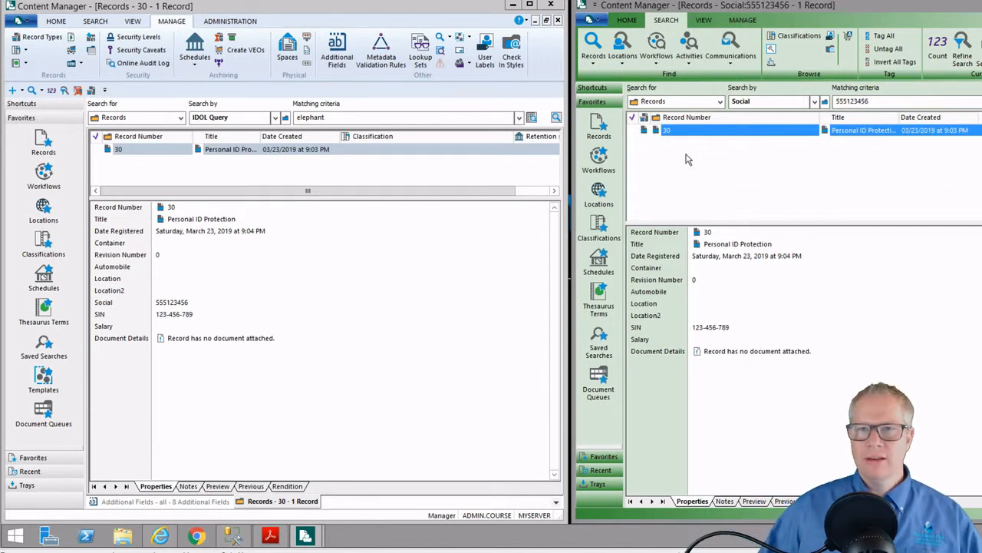
left_click(694, 364)
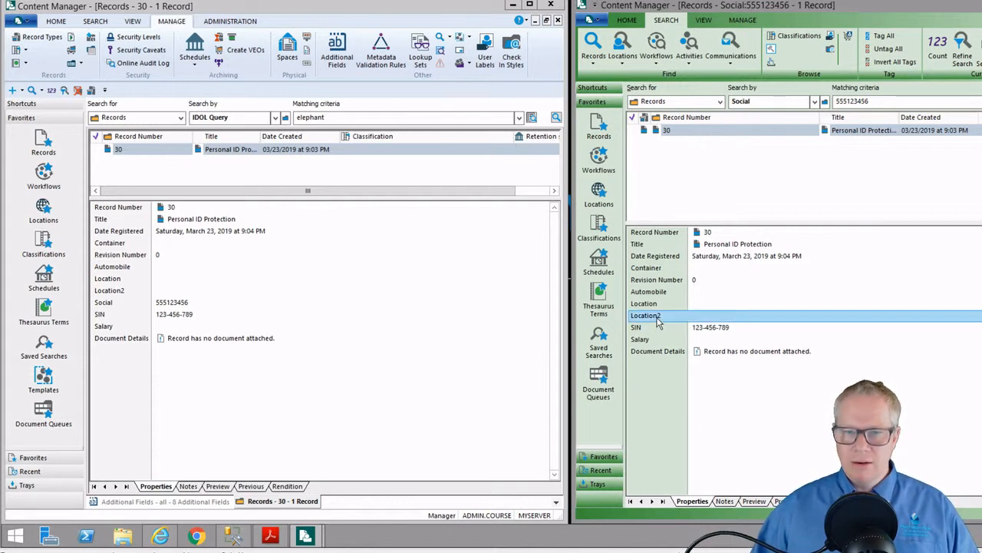
Open record 30's properties in the second user's session and move the form aside
left_click(695, 132)
right_click(703, 167)
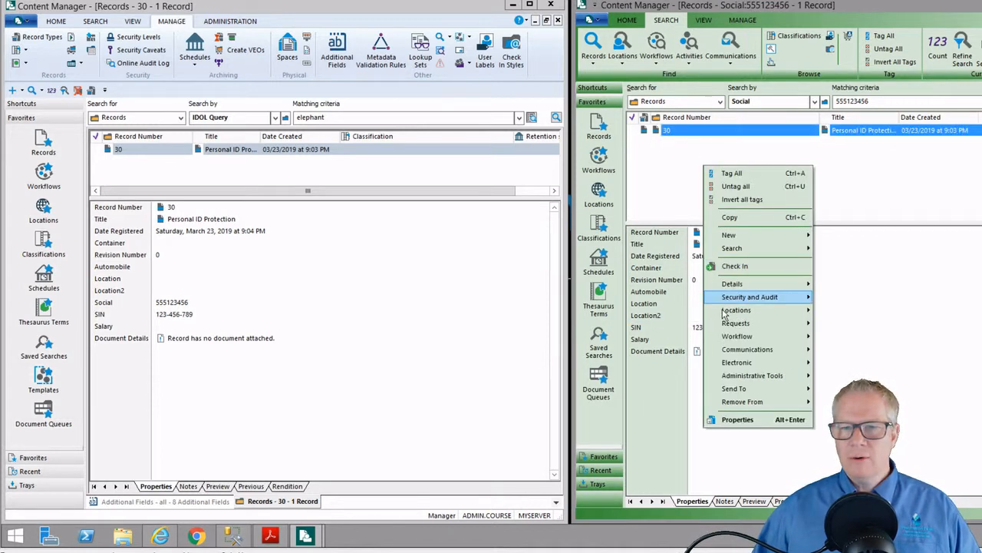
left_click(750, 420)
scroll(435, 371, "down", 2)
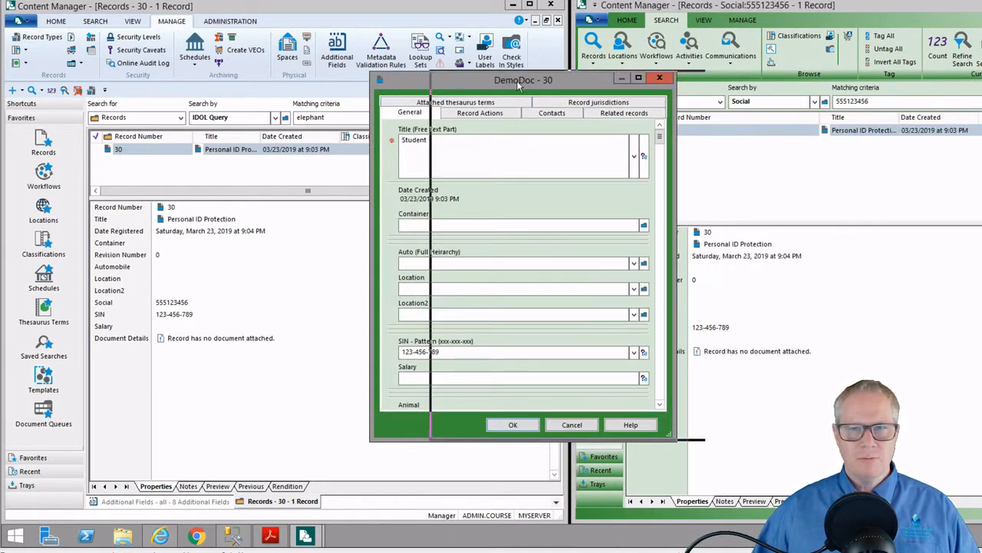
left_click_drag(459, 81, 656, 82)
Open record 30's properties as administrator and arrange both forms side by side, taller
right_click(212, 152)
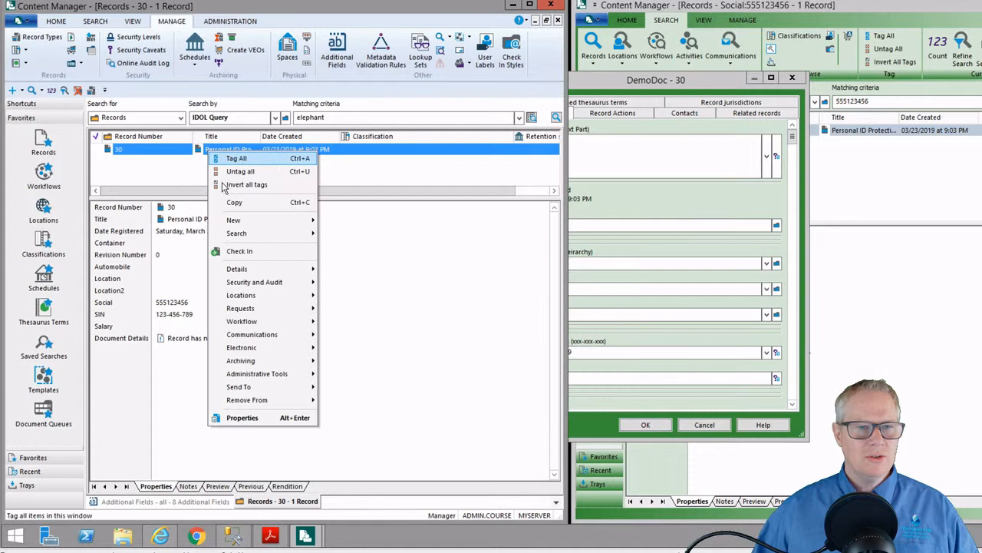
left_click(248, 417)
left_click_drag(490, 127, 324, 80)
left_click(619, 84)
left_click_drag(619, 79, 646, 78)
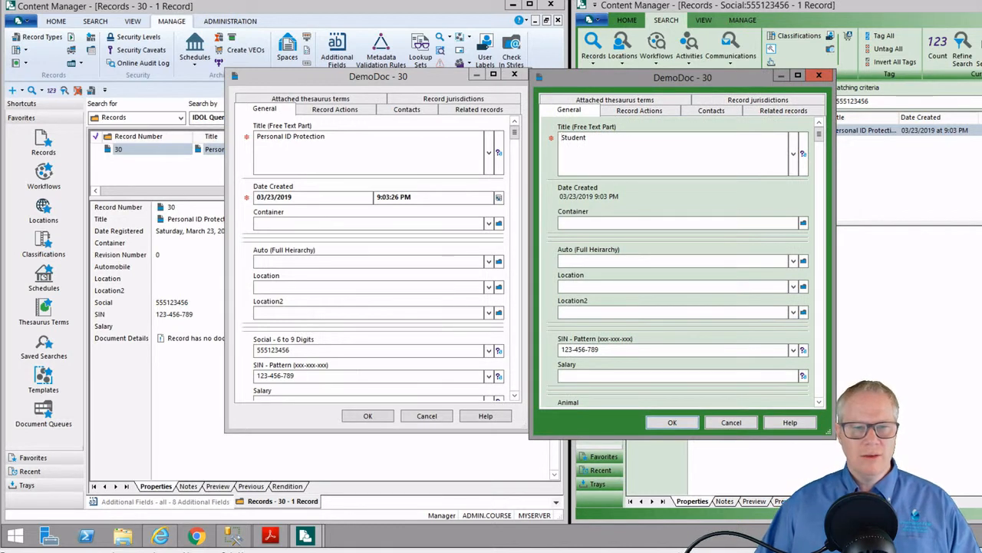
left_click_drag(459, 432, 459, 467)
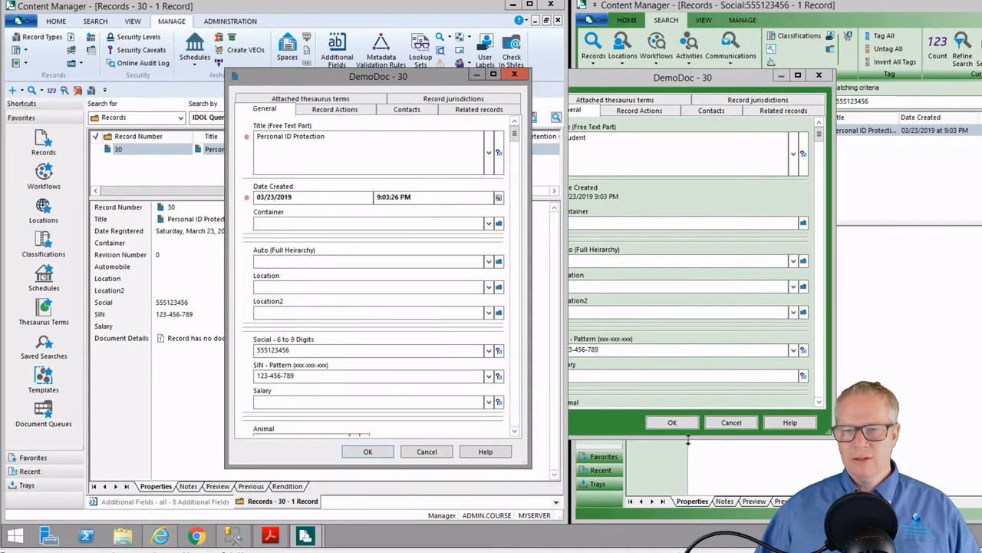
left_click_drag(688, 434, 685, 464)
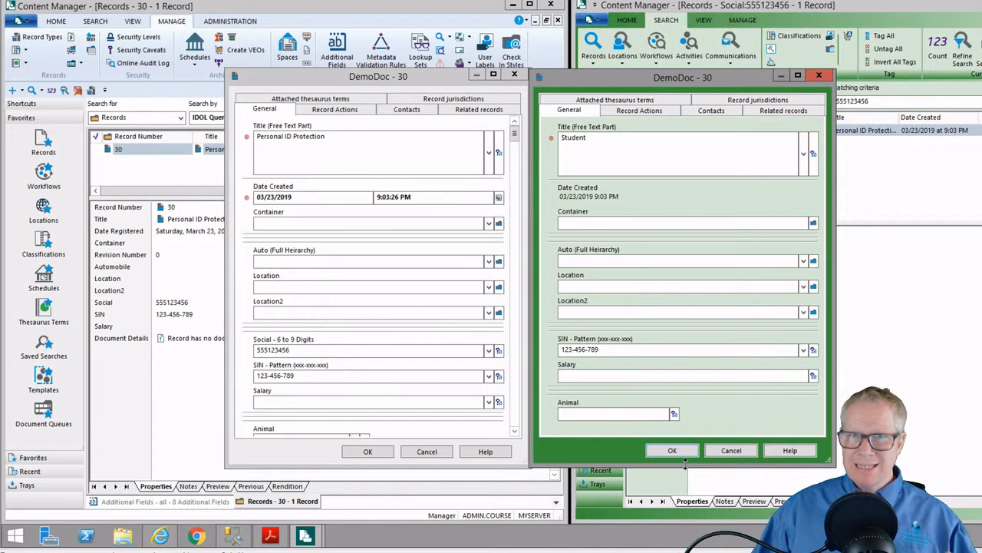
Close both record 30 property forms without saving changes
left_click(741, 456)
left_click(729, 300)
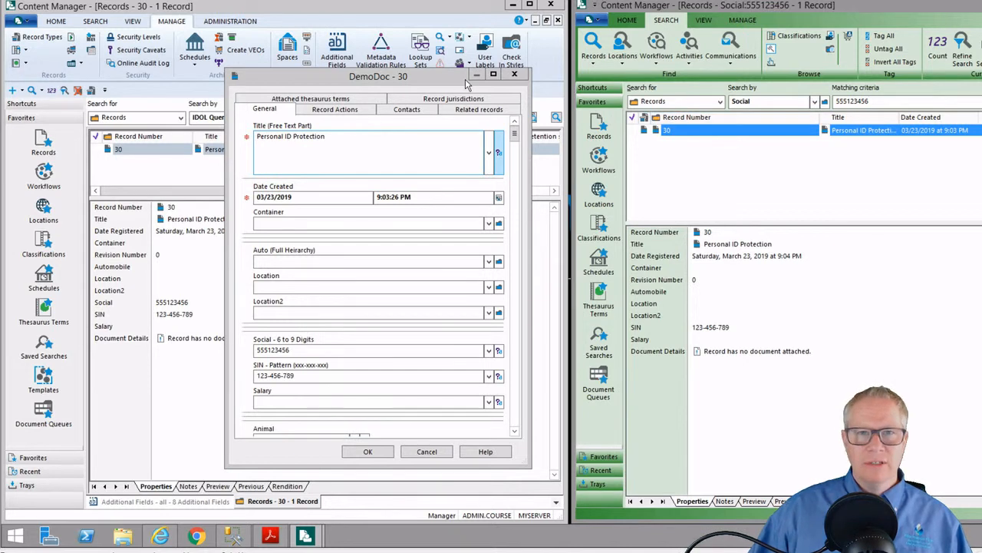
left_click(514, 74)
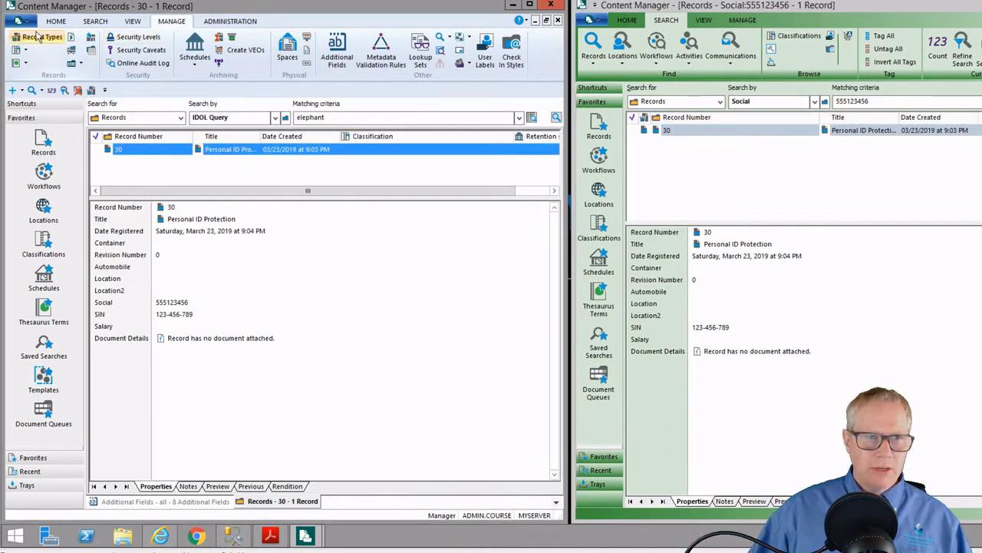
Open the System Options at the Search Methods settings
left_click(223, 21)
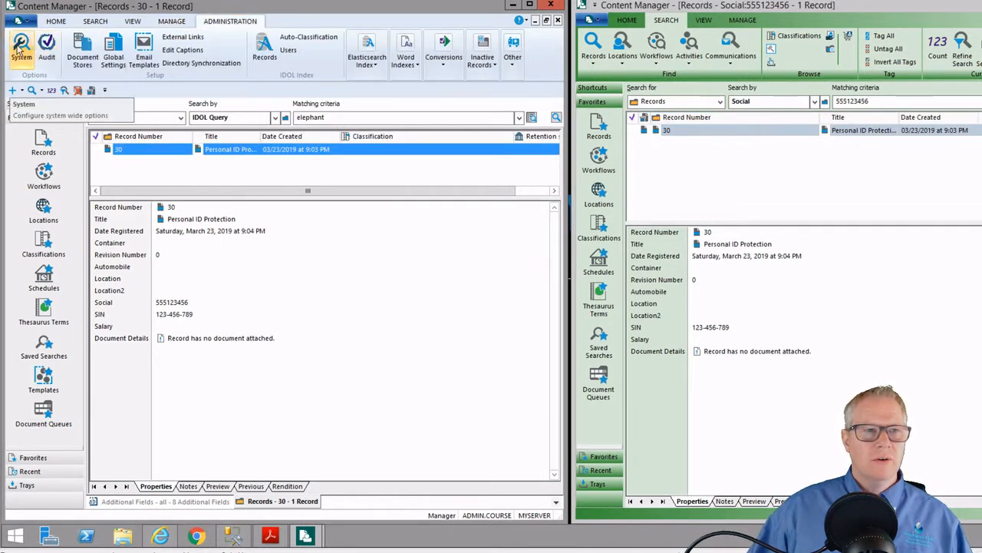
left_click(20, 48)
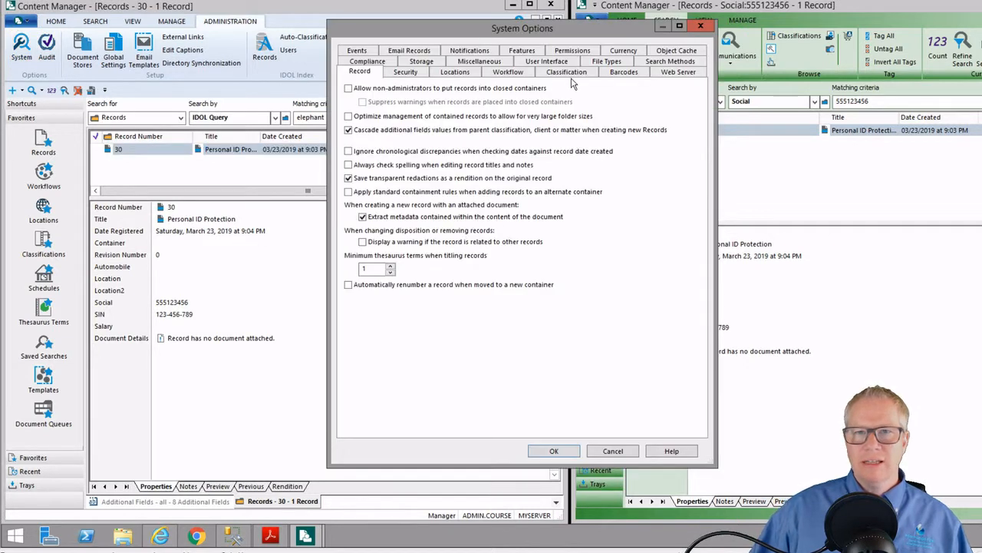
left_click(671, 61)
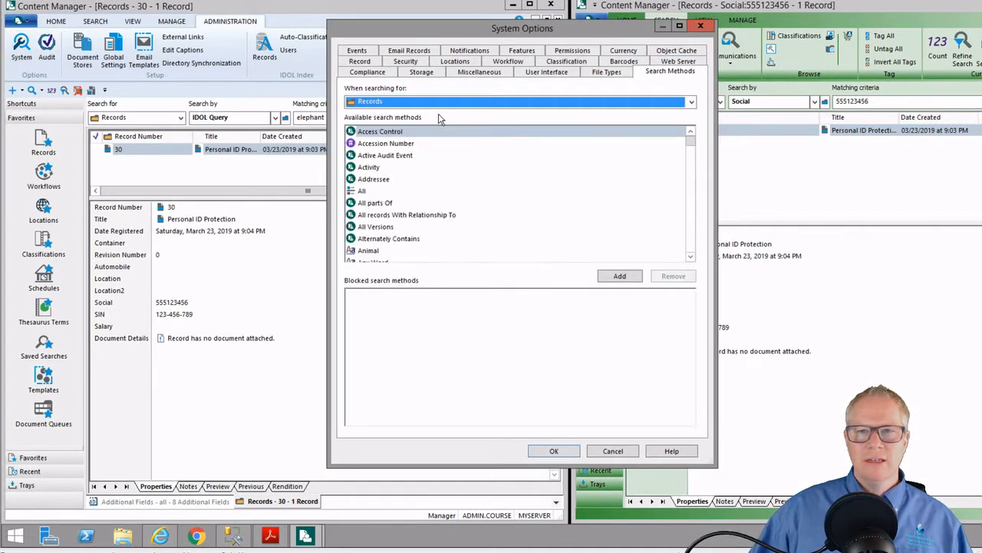
Add Social to the blocked search methods for Records and save the system options
left_click(427, 155)
type("sap")
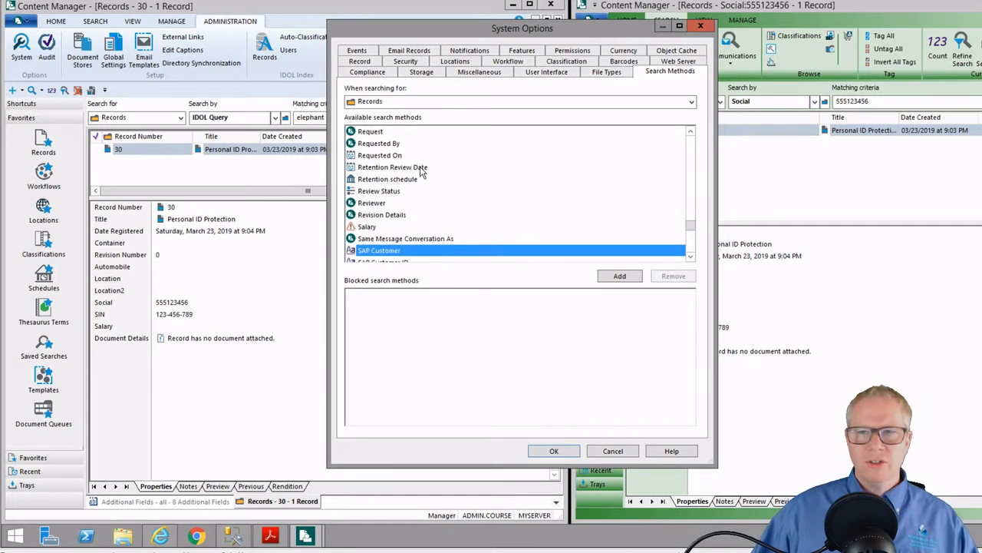
key("Down")
key("Down")
key("Down")
key("Down")
key("Down")
key("Down")
key("Down")
key("Down")
key("Down")
key("Down")
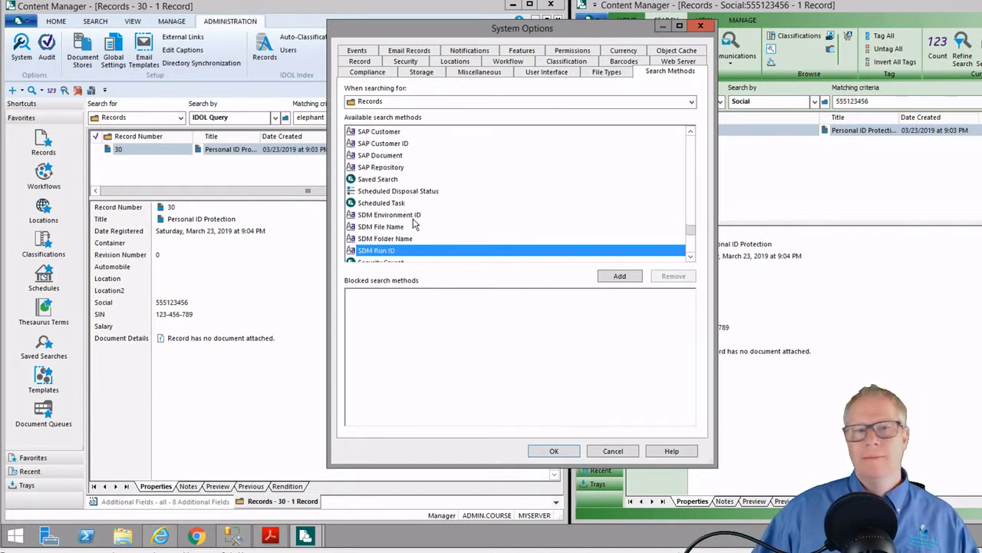
key("Down")
key("Down")
key("Down")
key("Down")
key("Down")
key("Down")
key("Down")
key("Down")
key("Down")
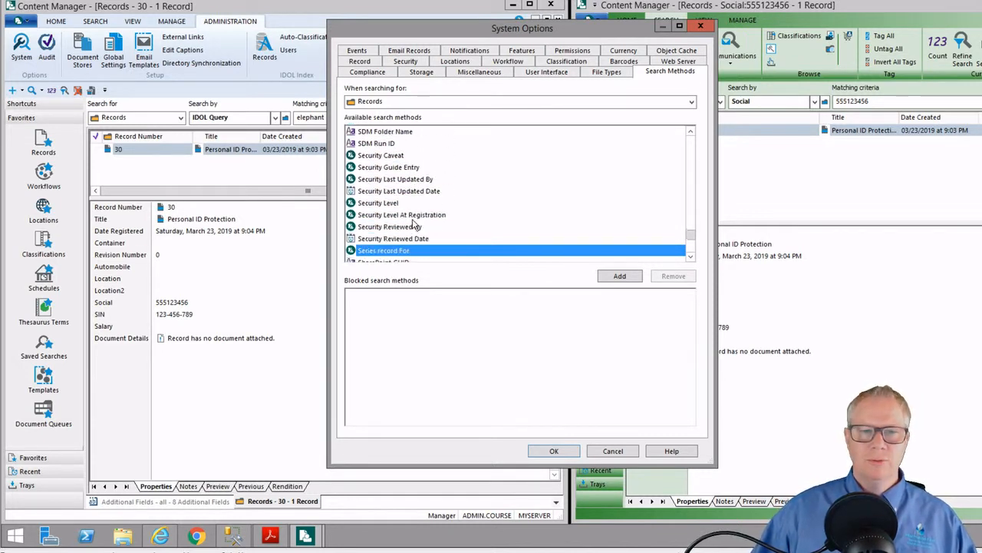
key("Down")
key("Down")
key("Down")
key("Down")
key("Down")
key("Down")
key("Down")
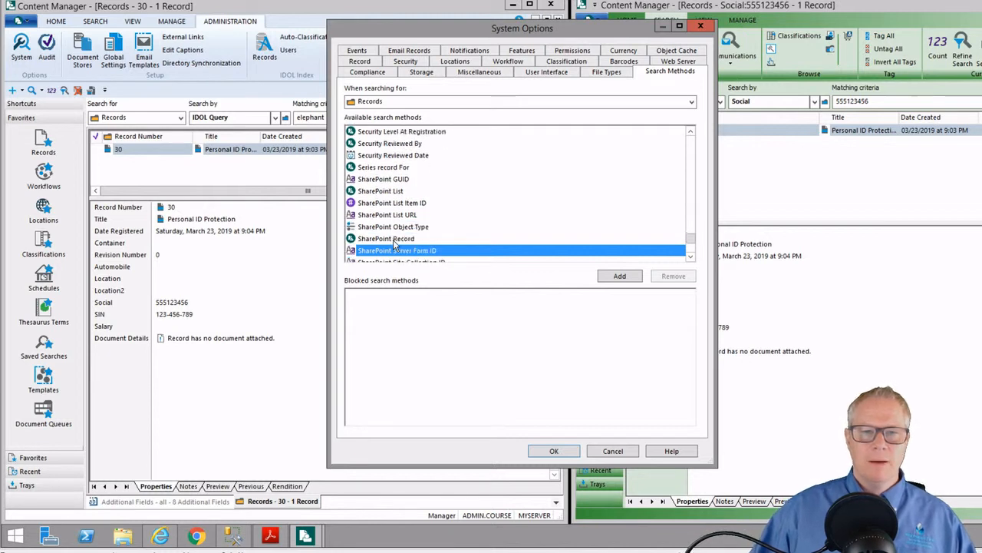
key("Down")
key("Down")
key("Down")
key("Down")
key("Down")
key("Down")
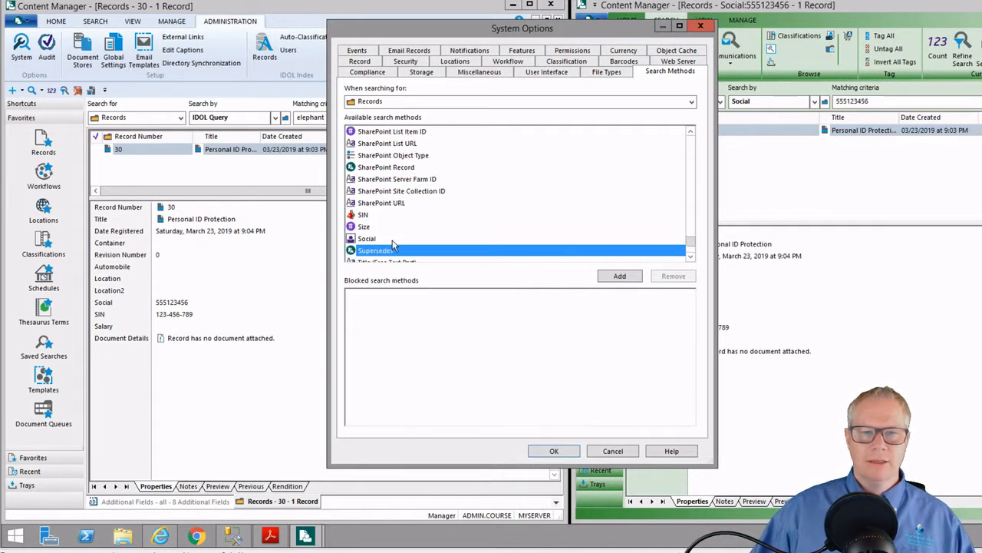
key("Up")
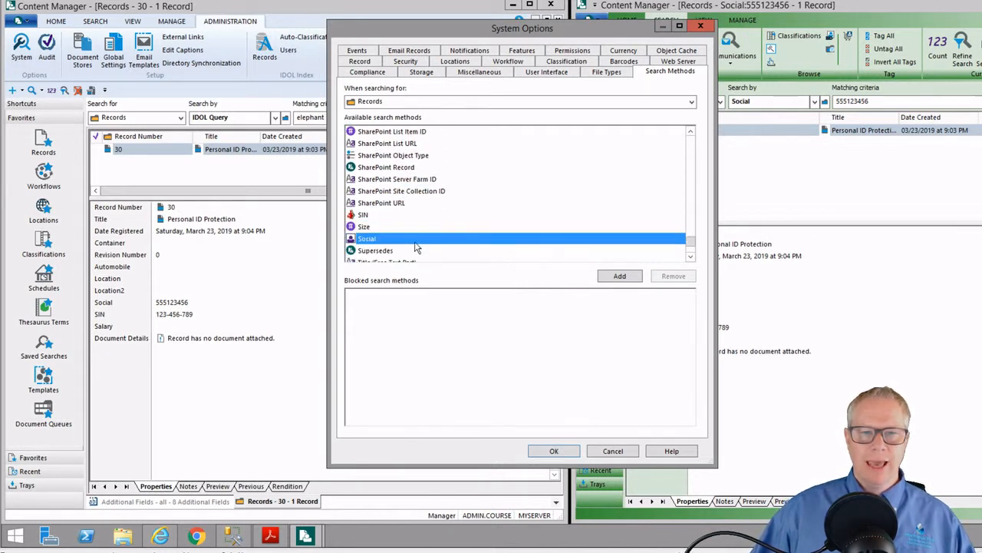
left_click(616, 276)
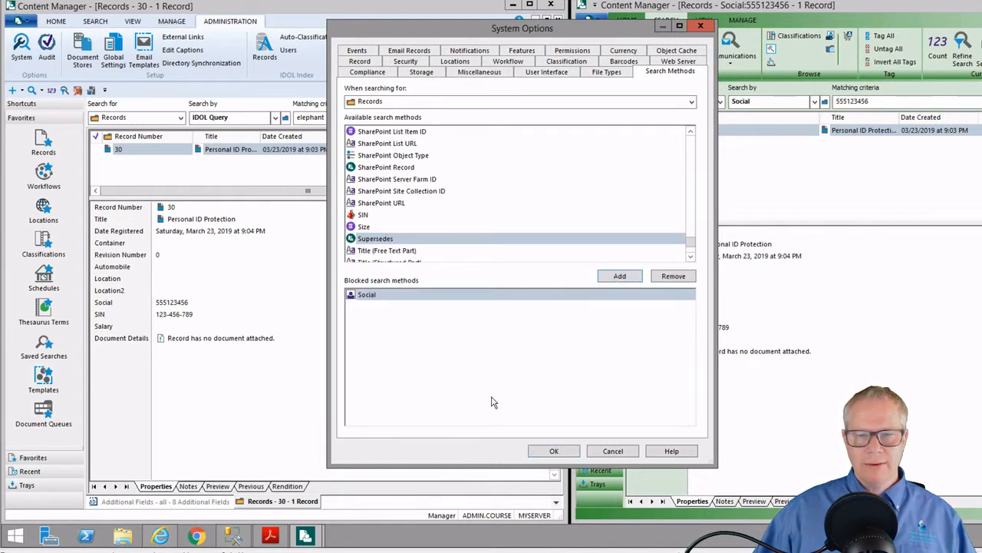
left_click(556, 452)
In the student's window, switch Search by to Title Word and then to Salary
left_click(963, 351)
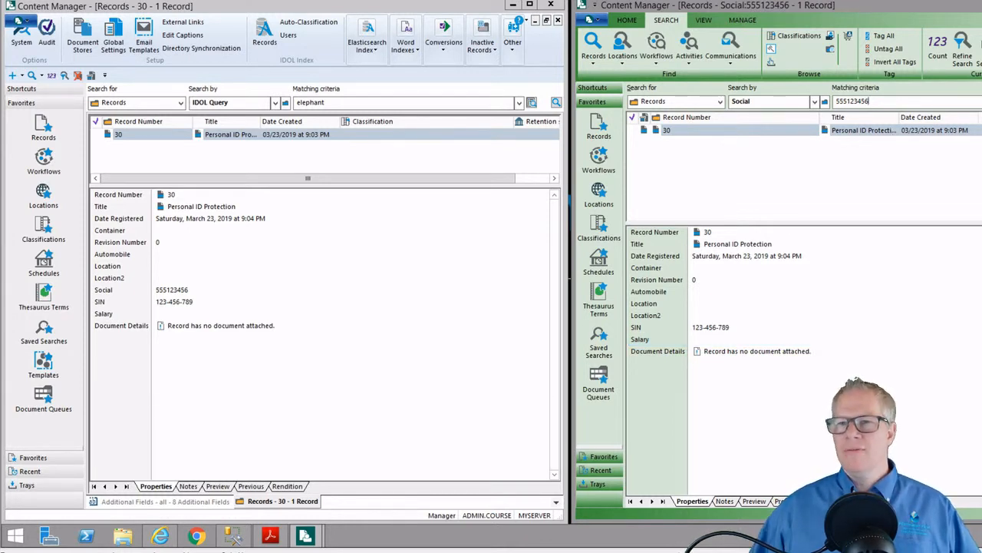
left_click(814, 102)
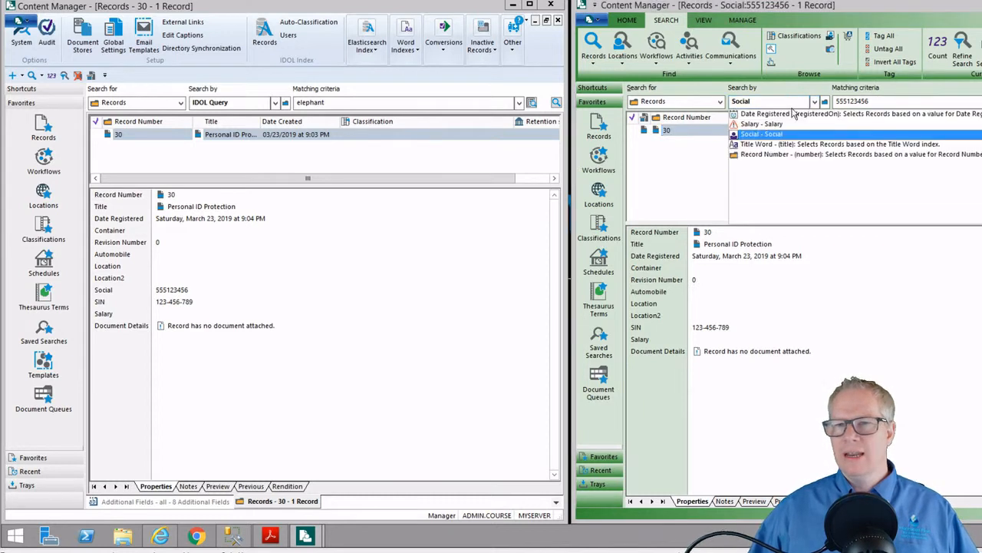
left_click(768, 143)
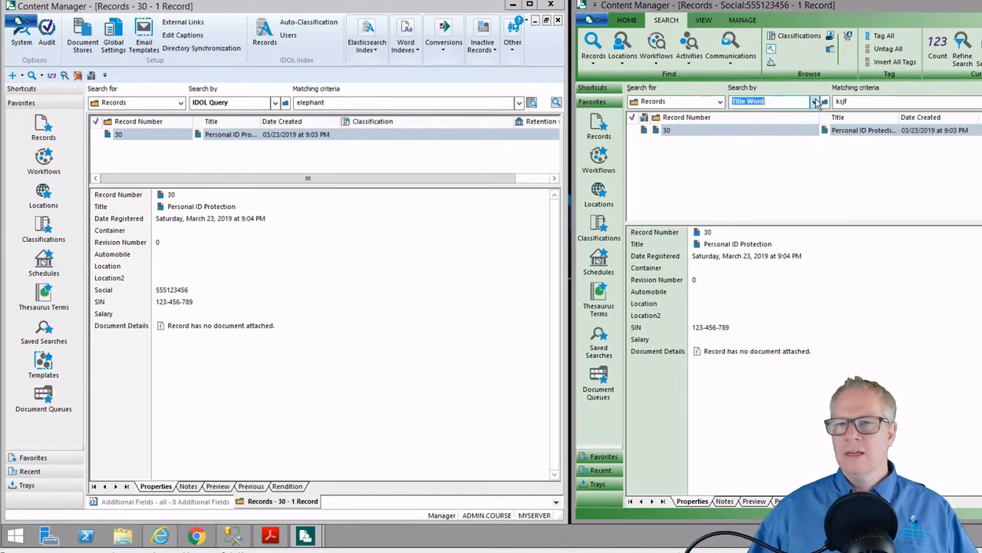
left_click(814, 102)
left_click(768, 126)
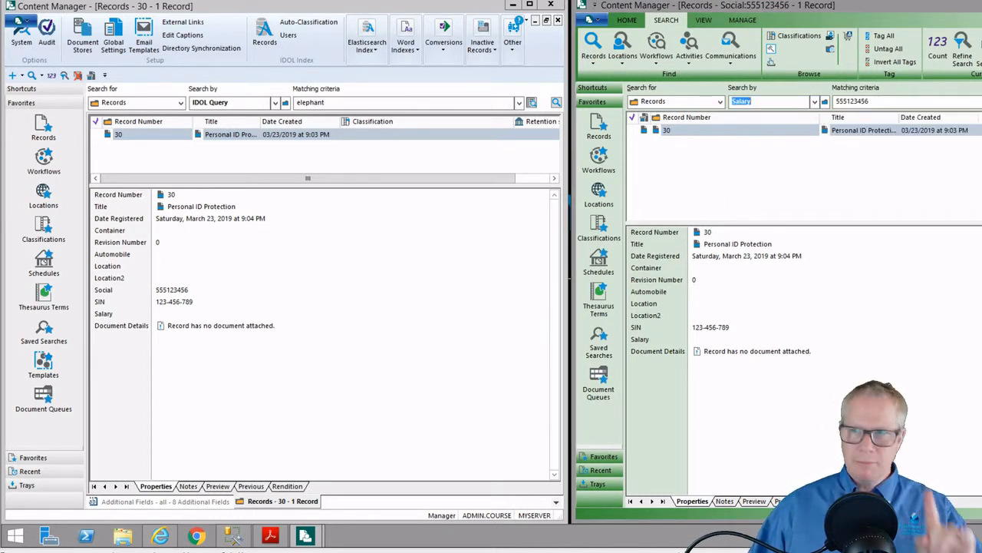
Close the student's Content Manager window and minimize the administrator's window
left_click(981, 5)
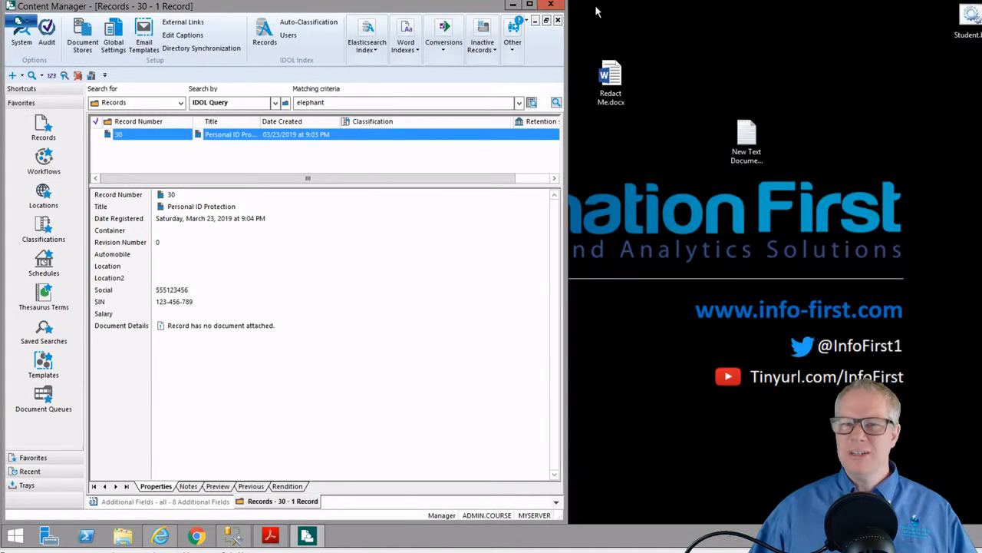
left_click(530, 4)
left_click(981, 4)
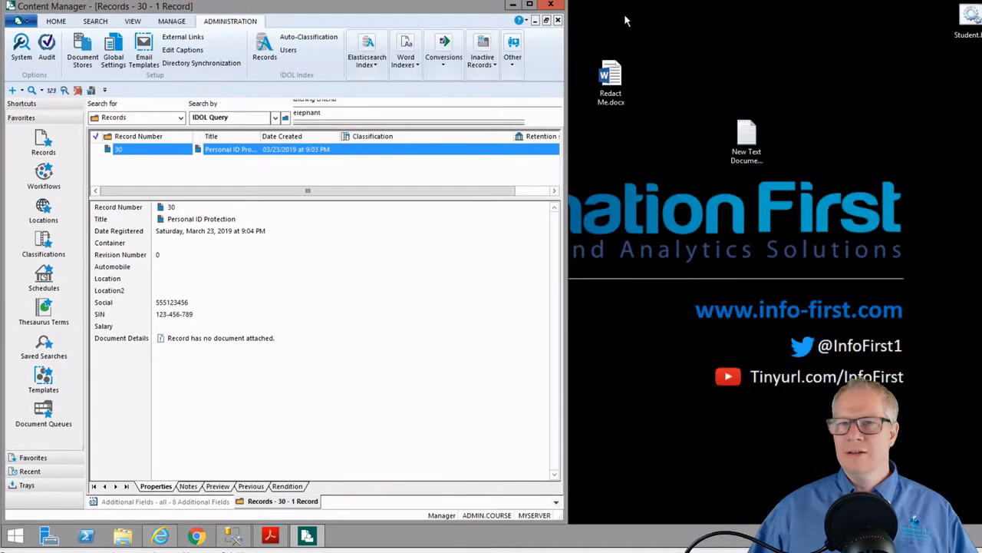
left_click(515, 5)
Relaunch Content Manager as the student, submitting the student's password and dismissing Tip of the day
double_click(969, 17)
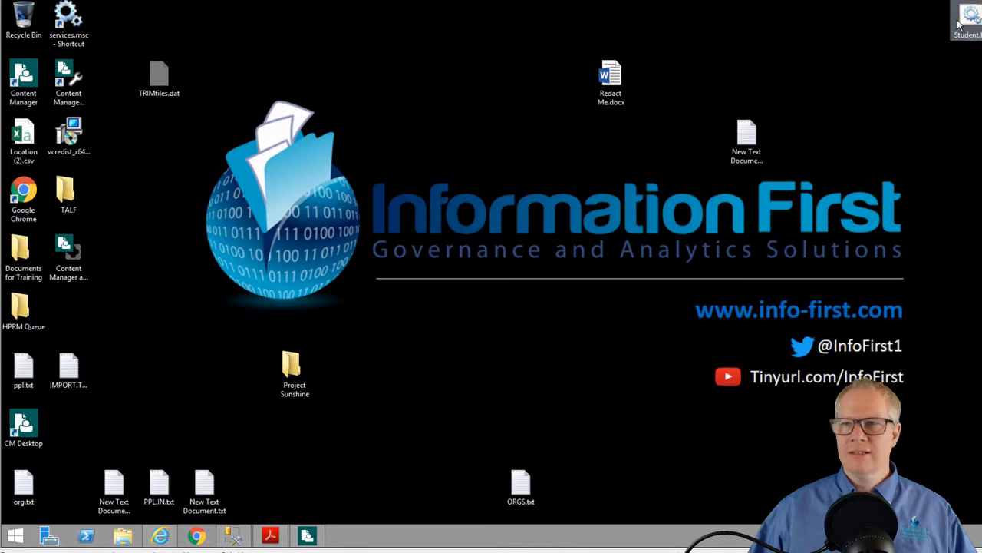
left_click(307, 535)
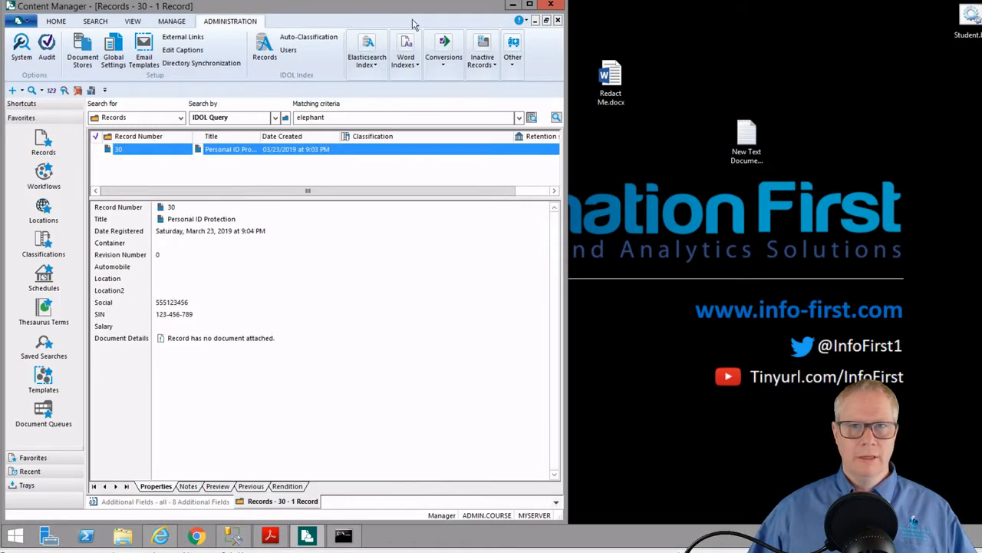
left_click(512, 6)
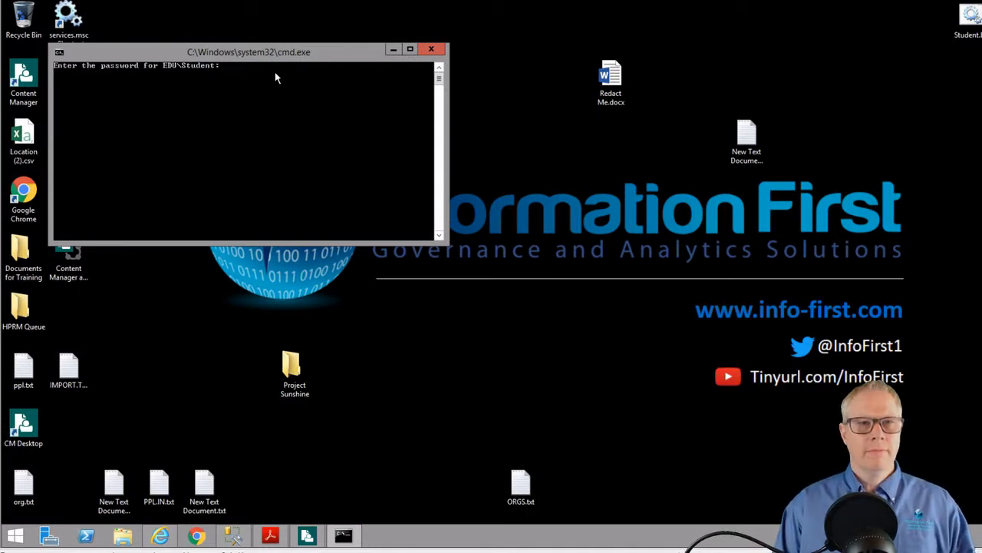
key("Return")
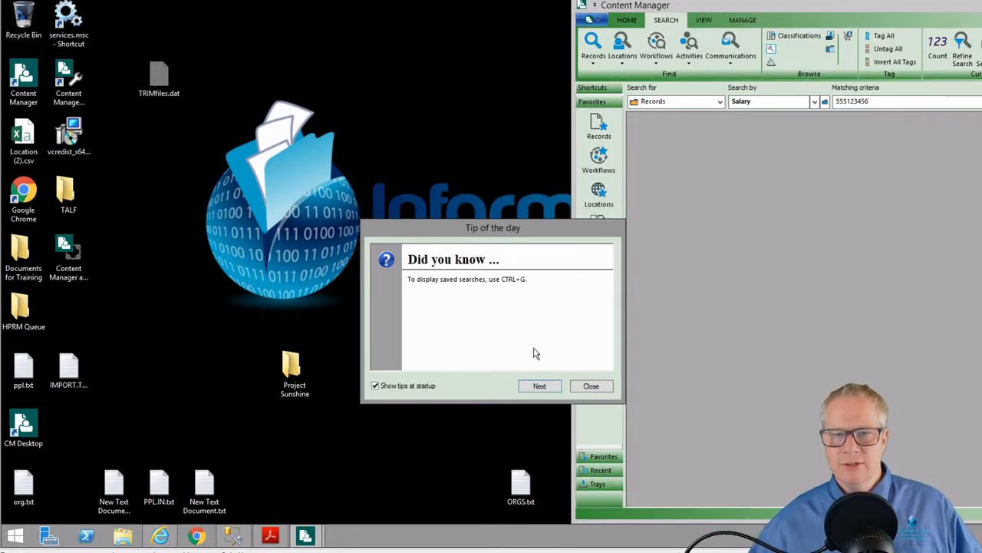
left_click(591, 385)
Check the student's Search by options to confirm Social is no longer offered, keeping Salary
mouse_move(306, 536)
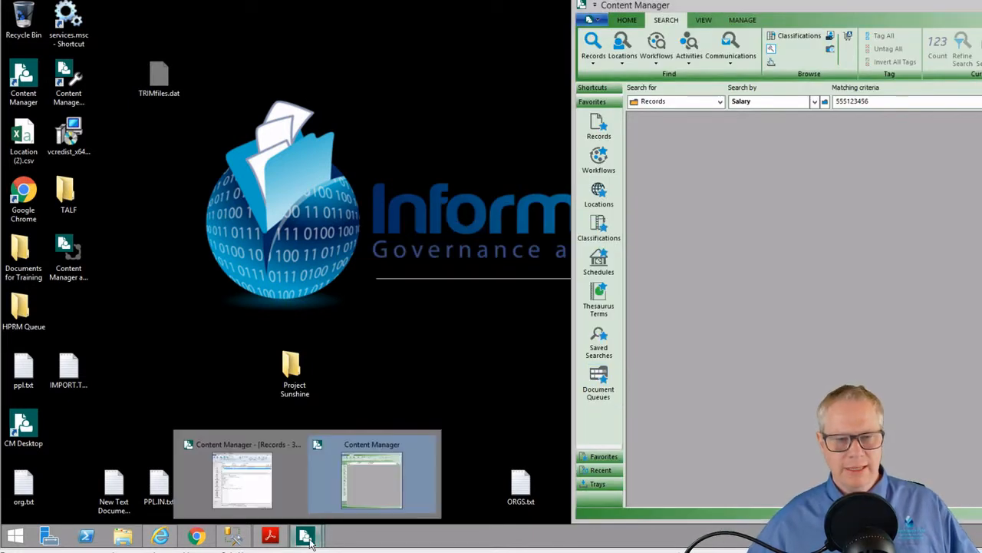
left_click(300, 498)
left_click(815, 102)
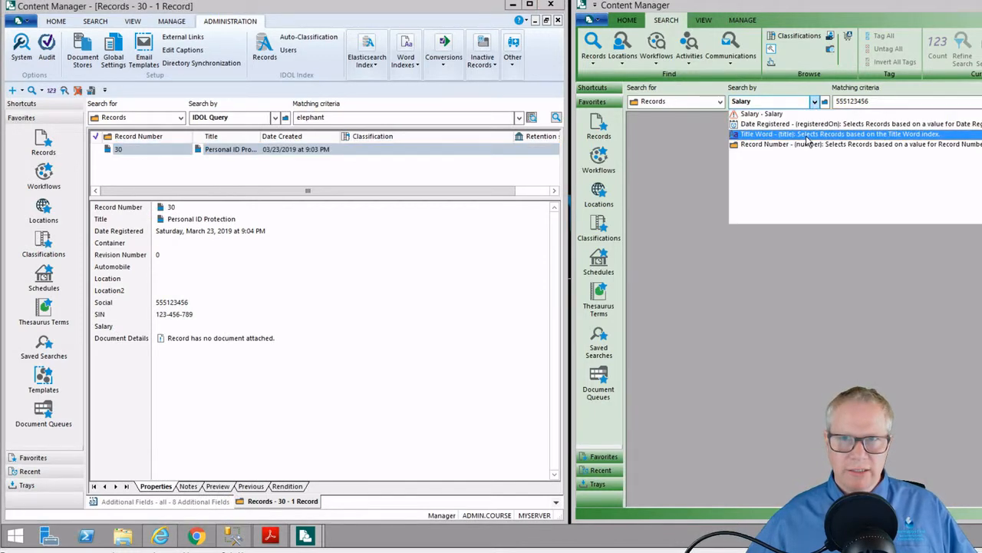
left_click(761, 113)
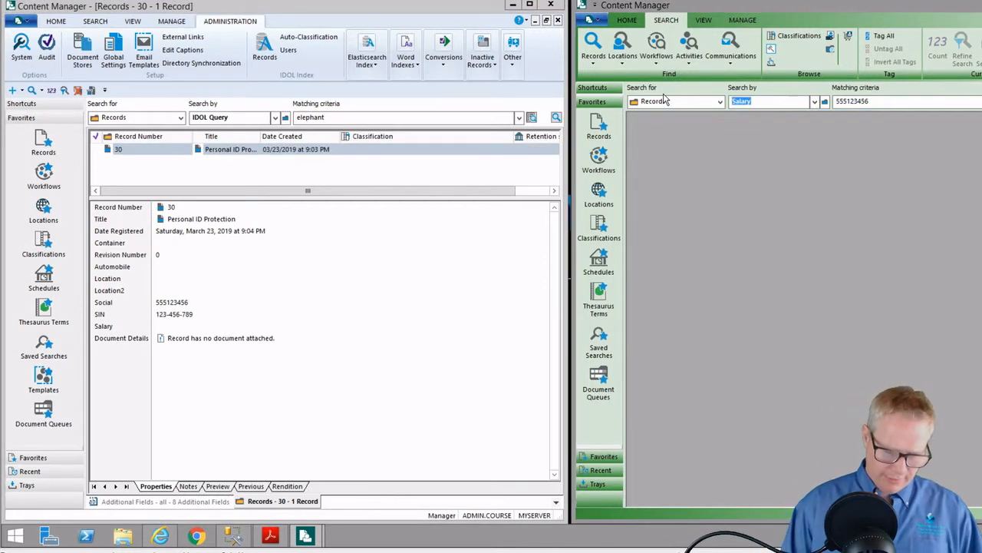
Search records by Date Registered for 'today' and maximise the five results
type("social")
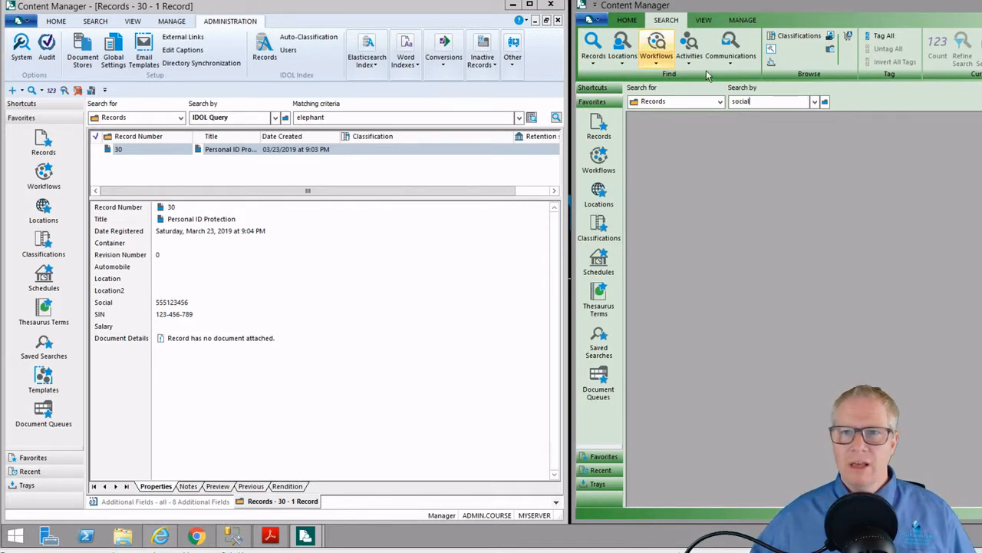
left_click(815, 101)
left_click(794, 125)
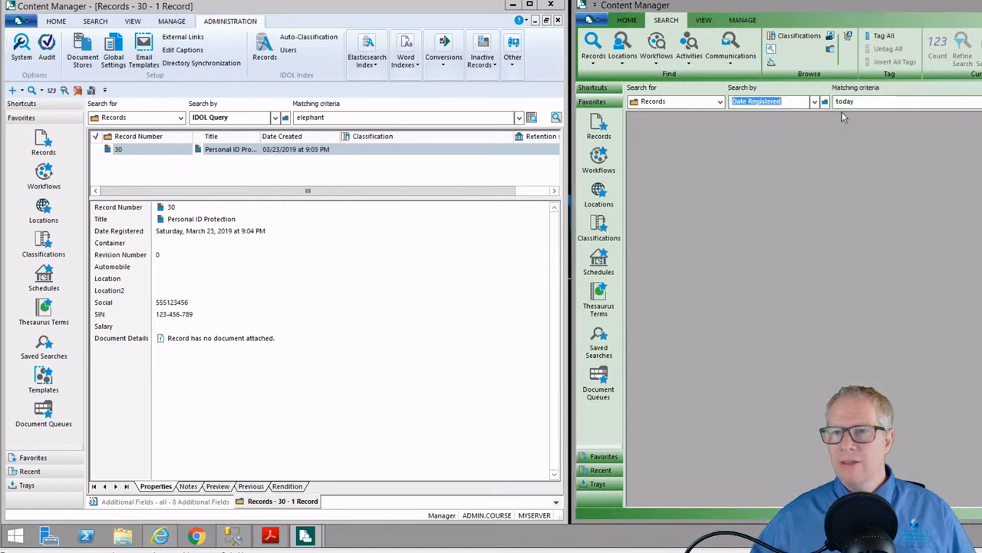
key("Return")
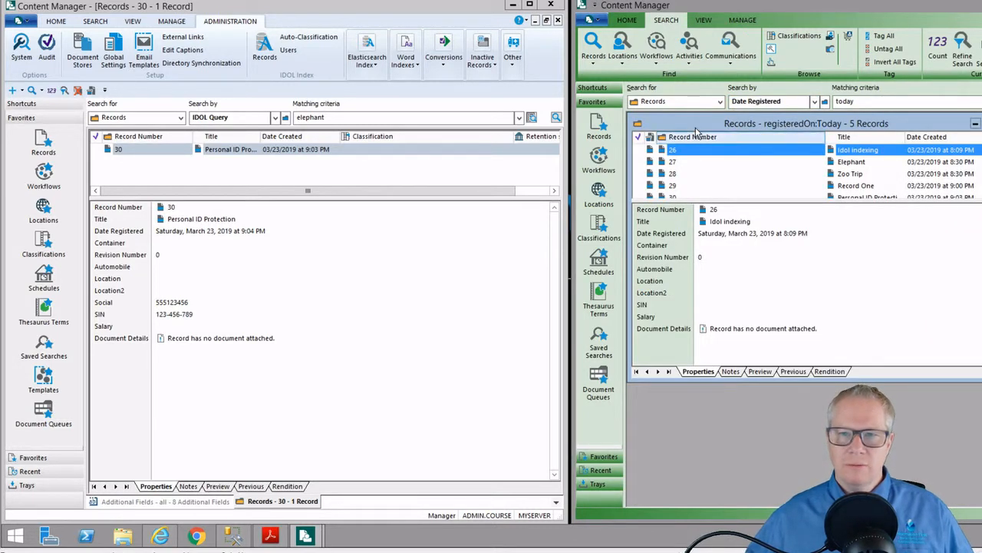
double_click(767, 124)
Review record 30's details, which show SIN but no Social field
right_click(670, 179)
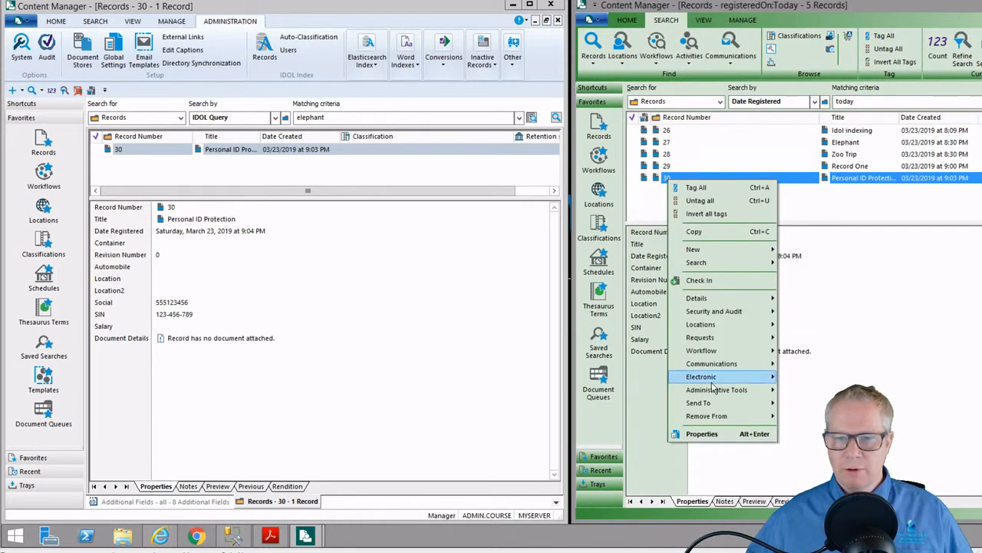
right_click(660, 410)
right_click(660, 410)
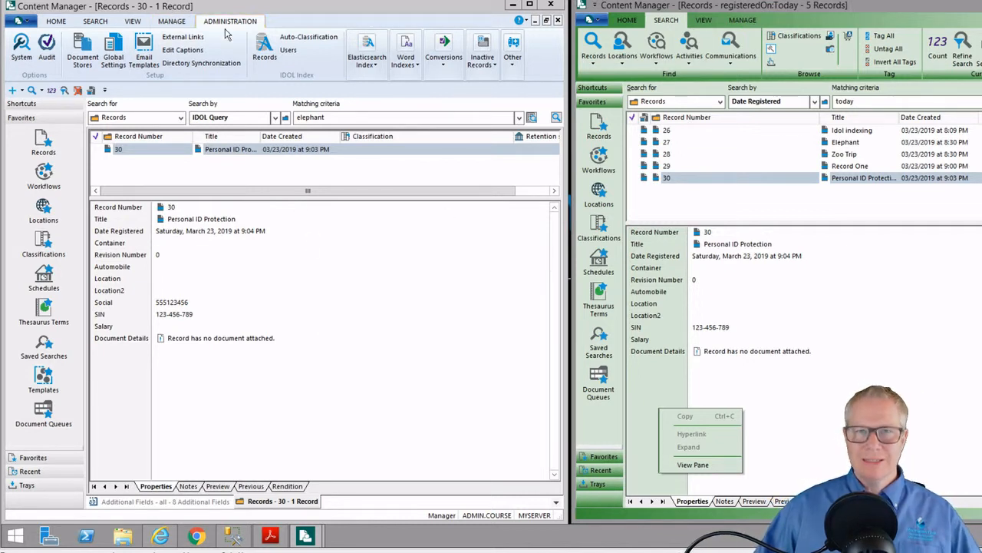
Set the SIN additional field's access control to Private so only Manager can view its value
left_click(174, 23)
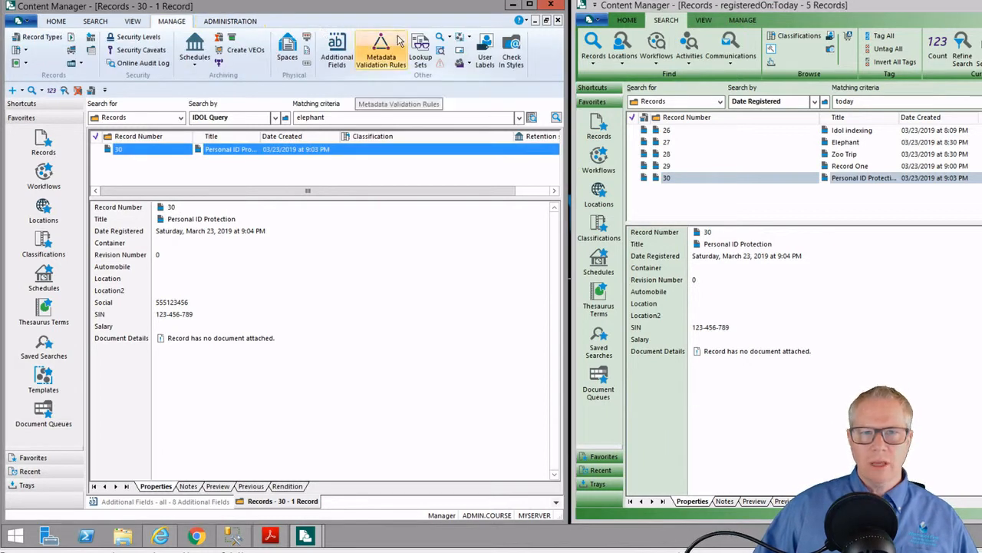
left_click(338, 57)
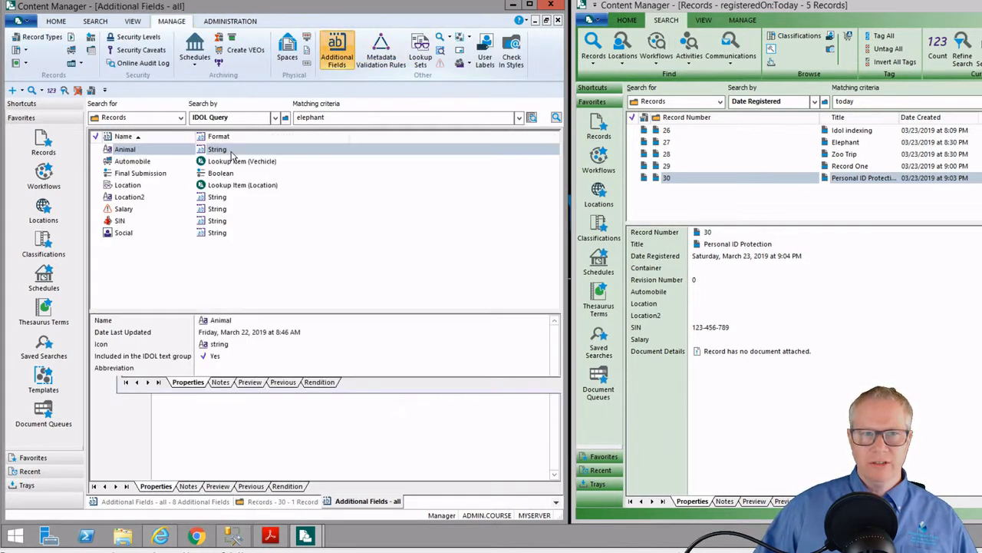
right_click(141, 221)
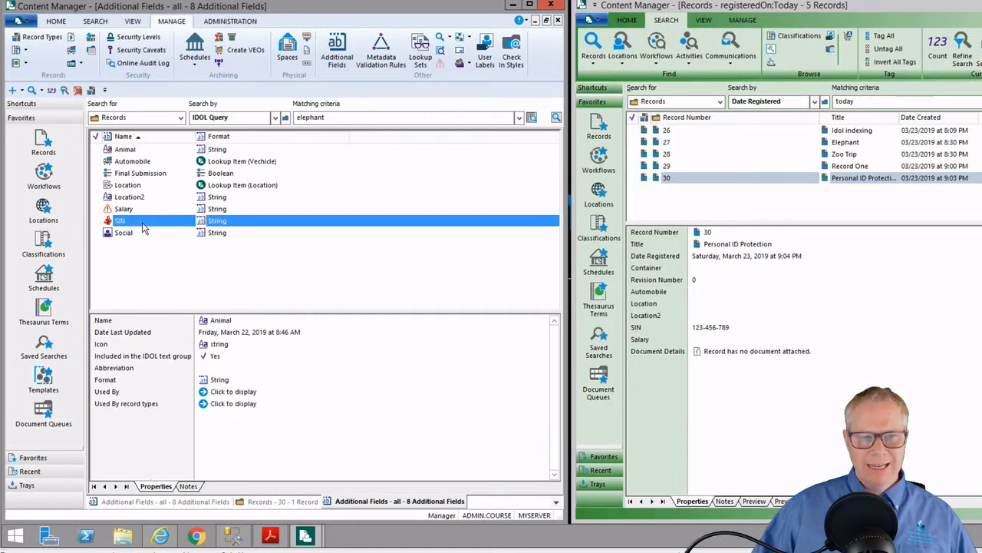
left_click(210, 408)
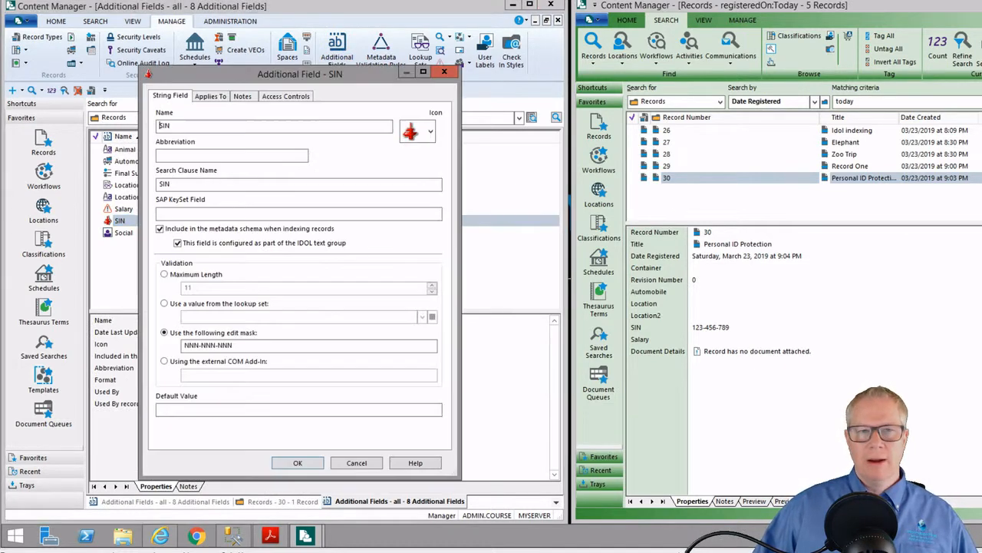
left_click(291, 98)
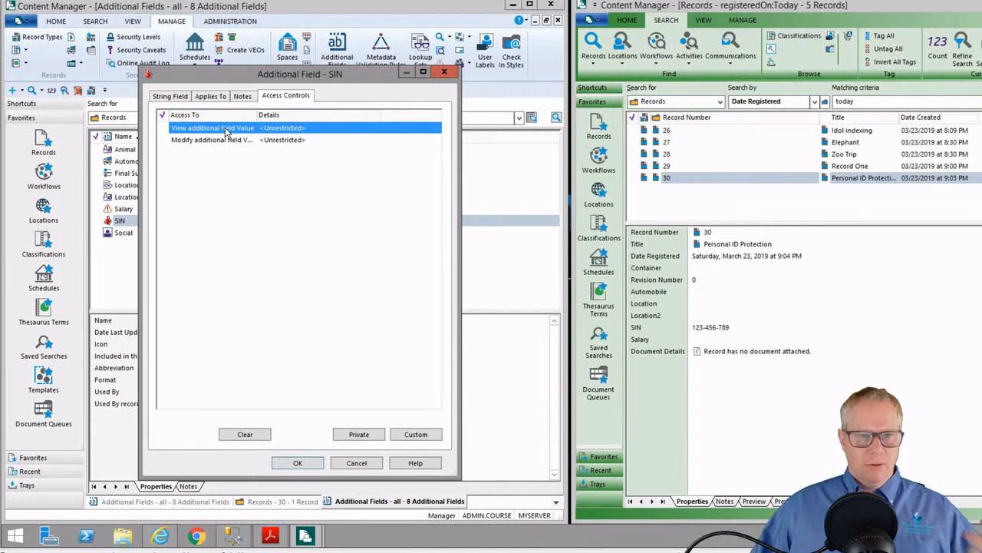
left_click(359, 434)
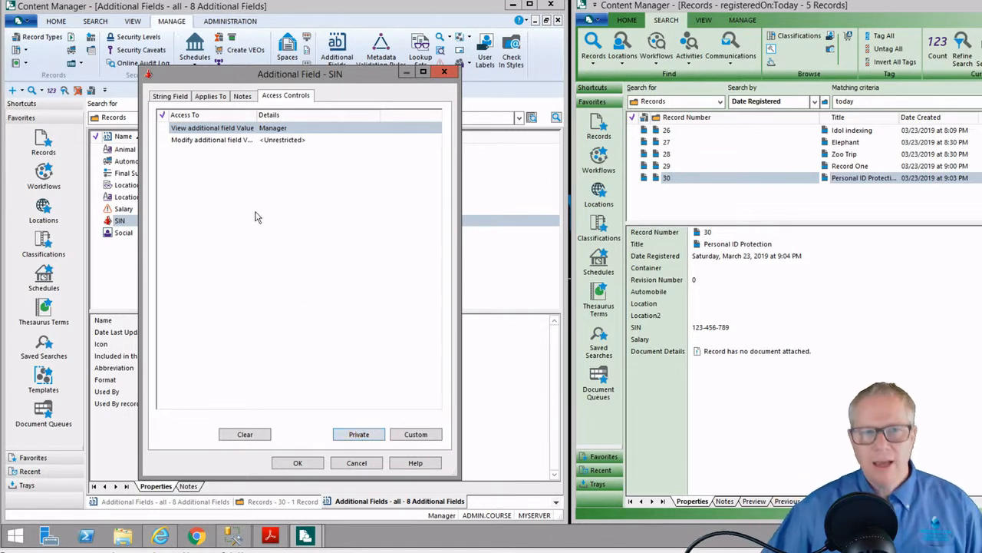
left_click(297, 463)
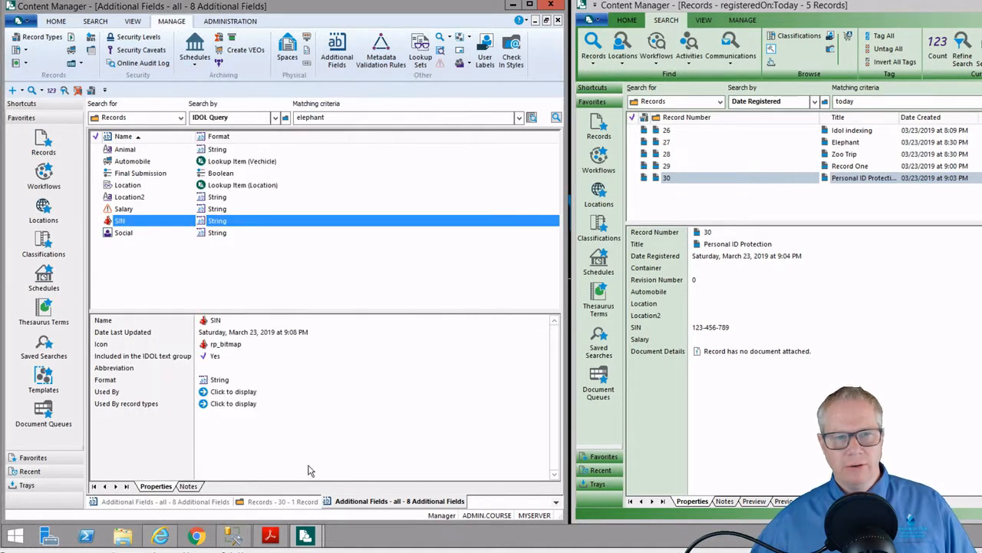
right_click(733, 181)
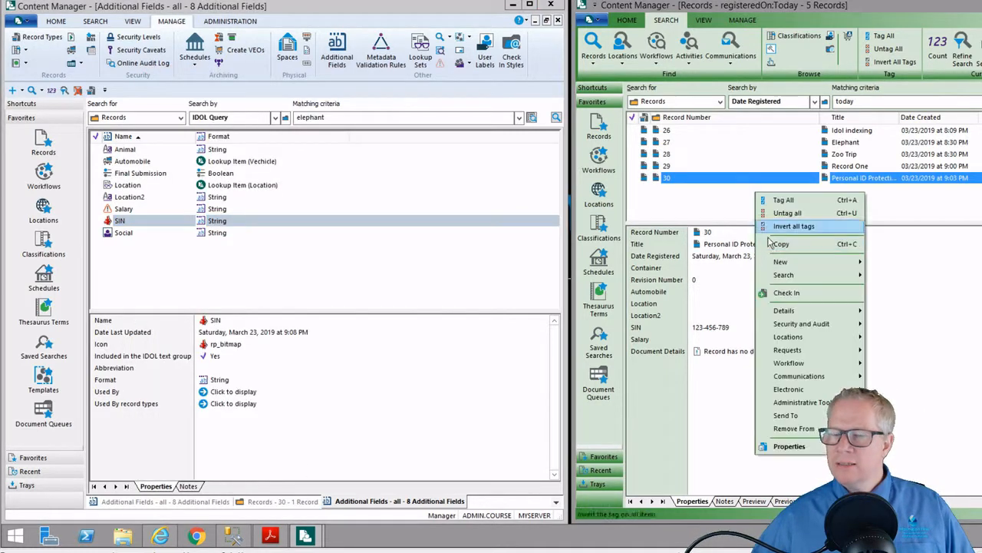
left_click(789, 446)
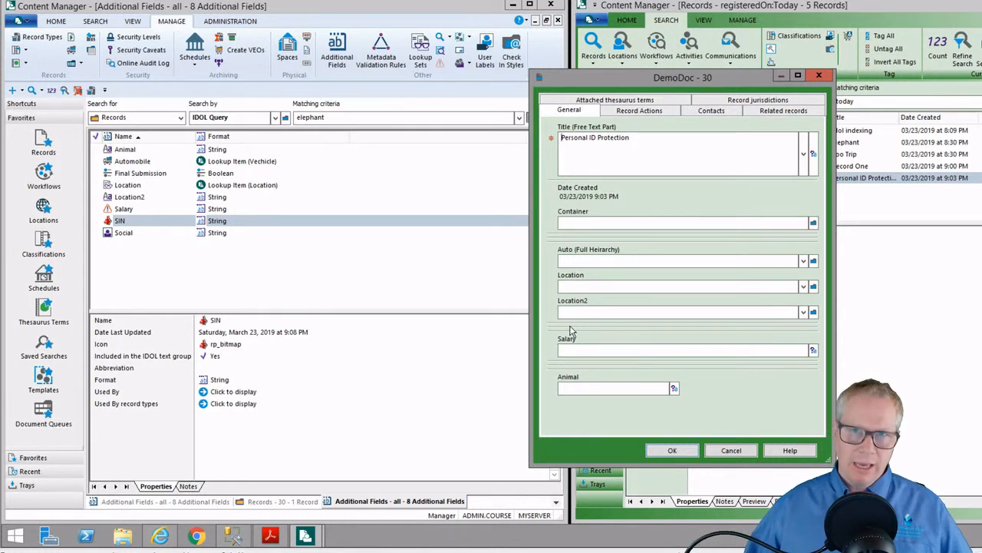
left_click(738, 452)
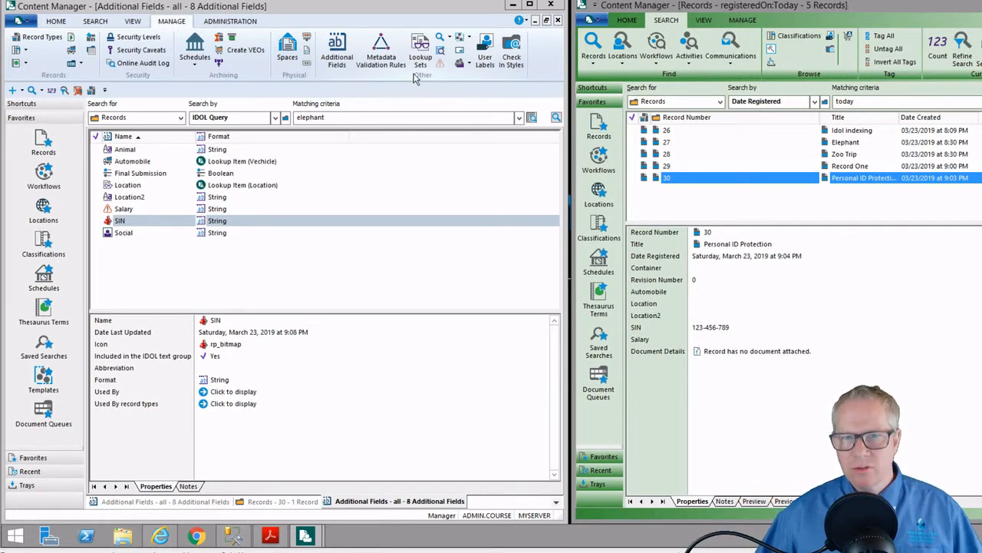
Show the vehicle lookup set's items with Ford, Toyota and OTHER expanded to their models
left_click(529, 3)
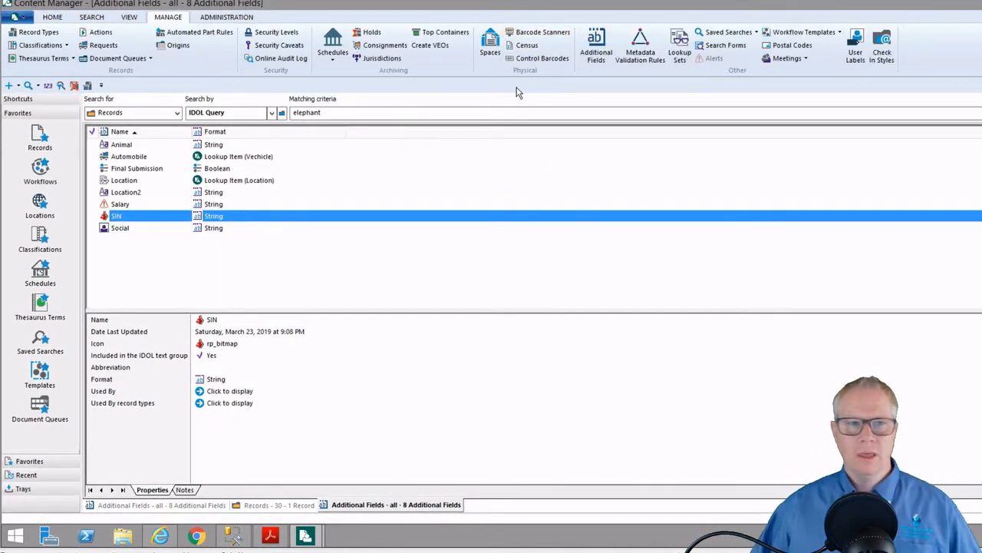
left_click(679, 50)
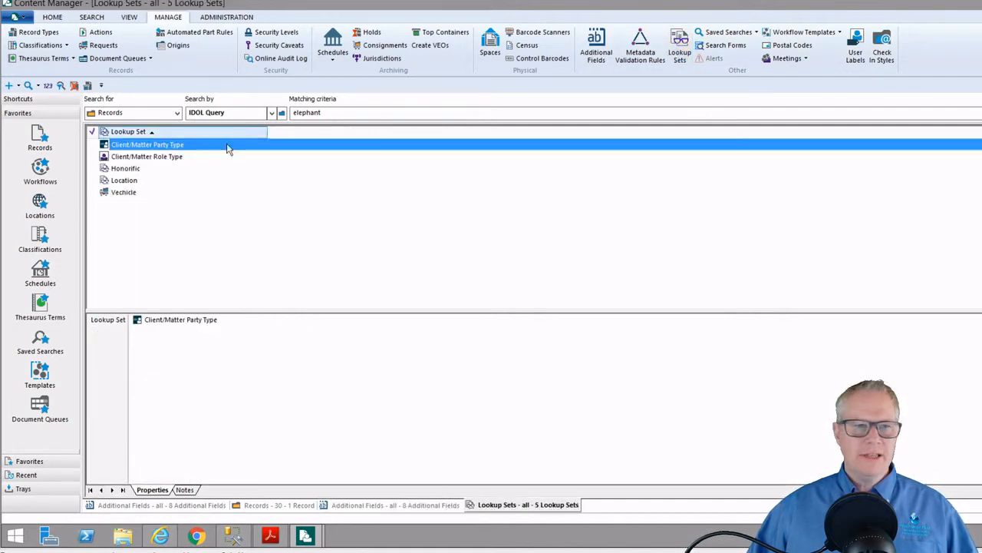
right_click(123, 192)
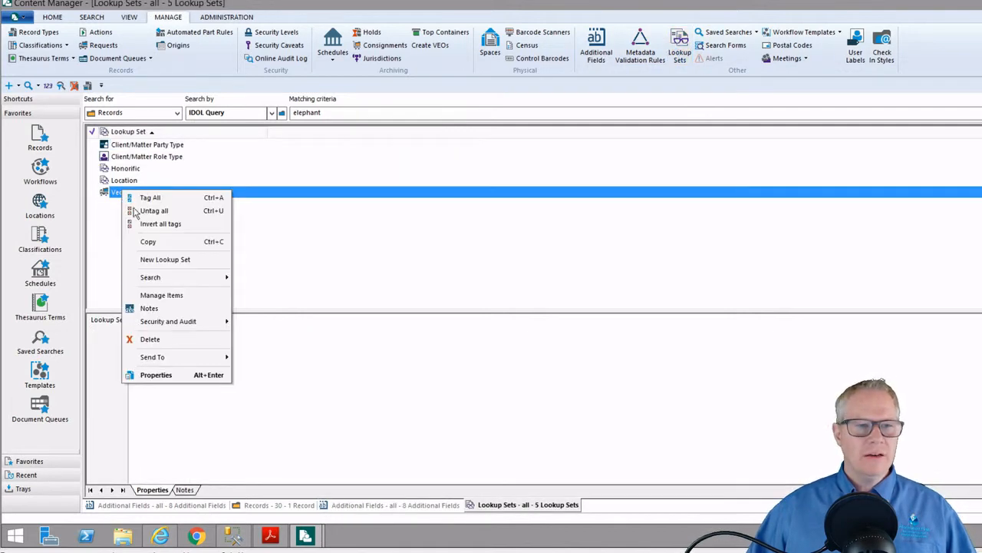
left_click(165, 295)
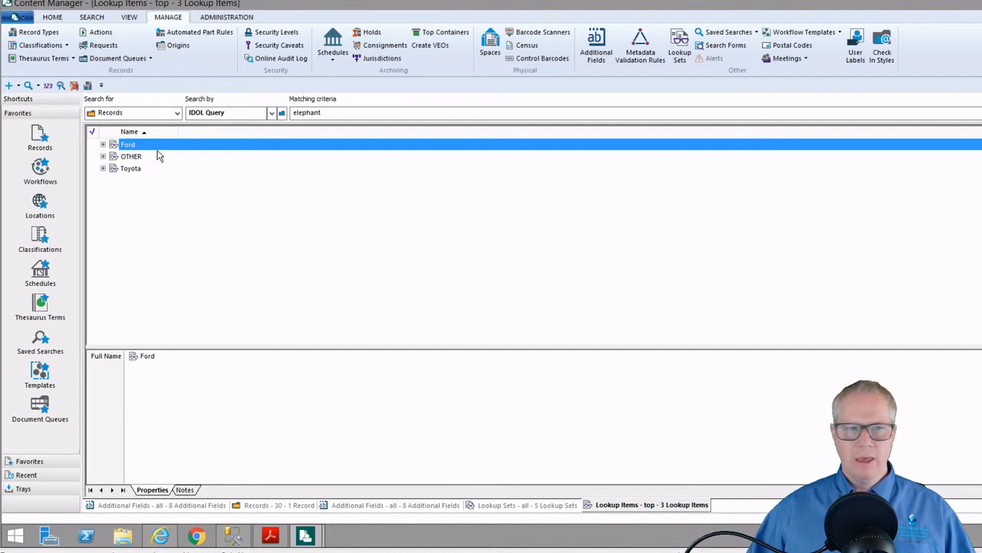
left_click(103, 144)
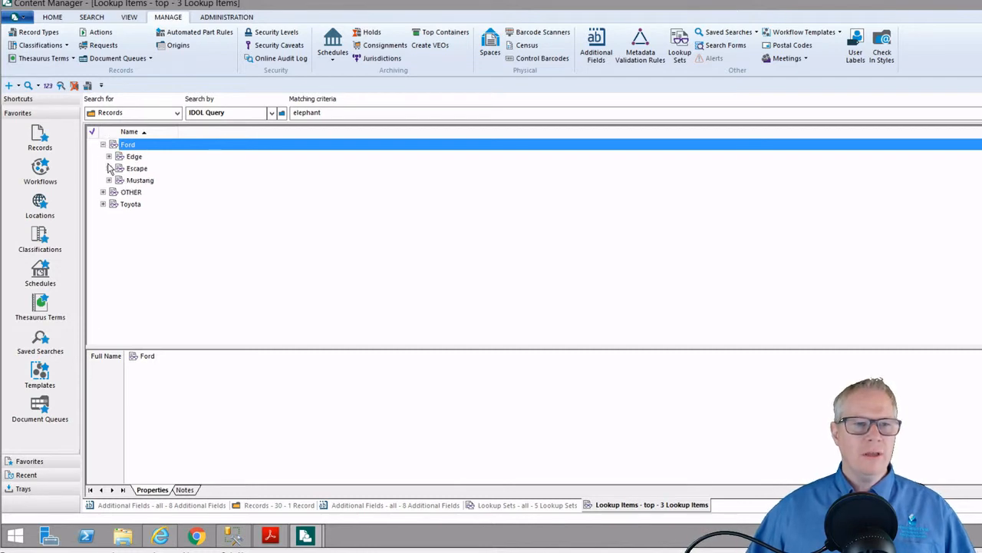
left_click(103, 203)
left_click(103, 192)
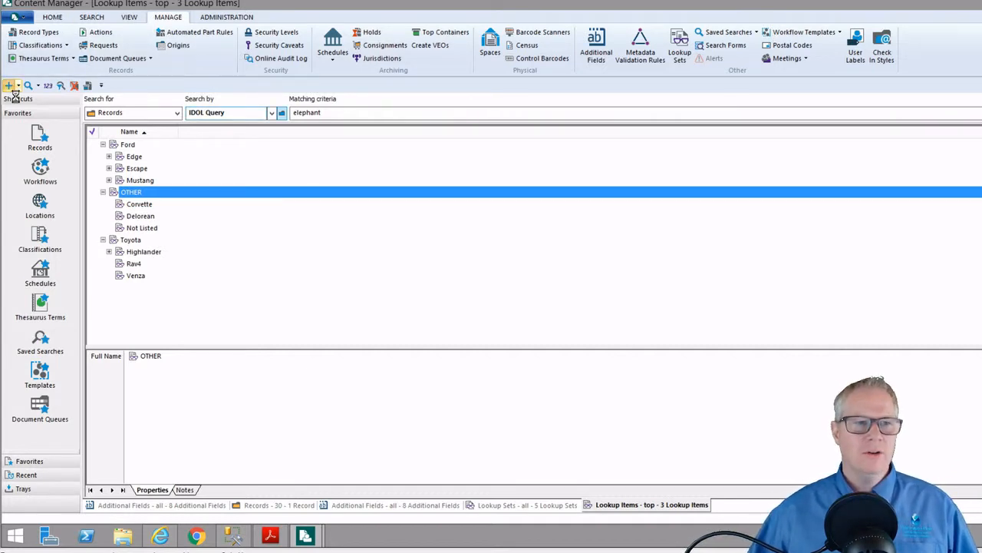
Start a new DemoDoc record and title it Favorite, correcting the spelling
left_click(9, 85)
double_click(423, 155)
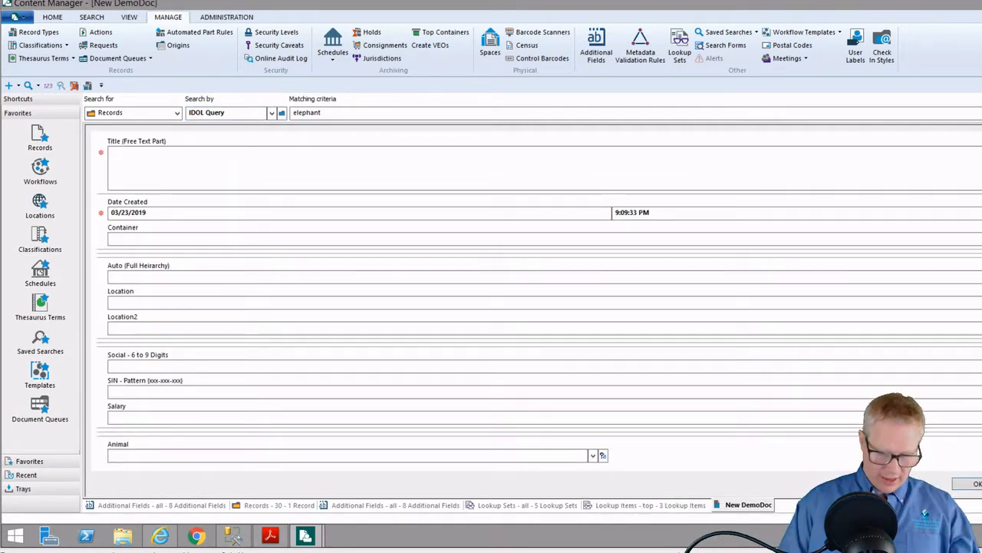
type("Favourite")
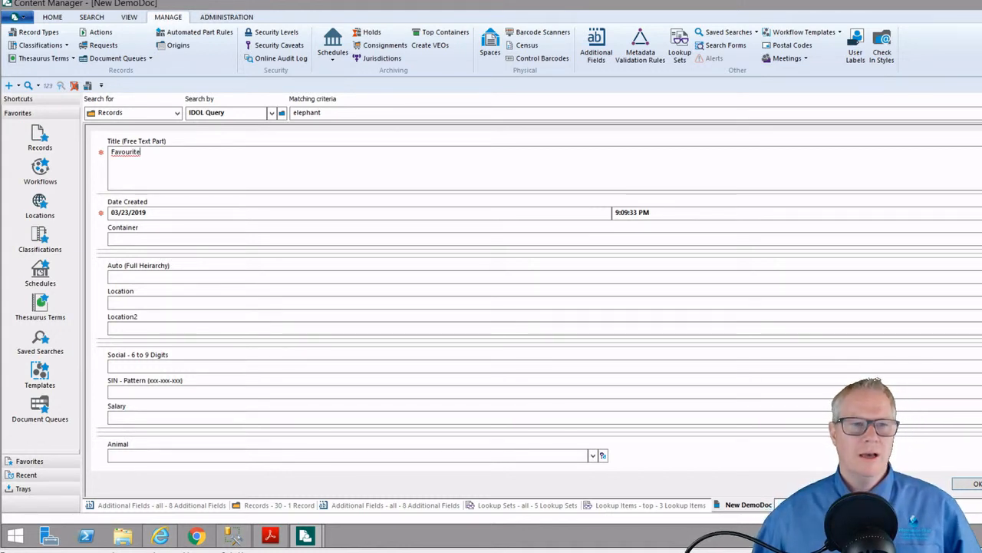
right_click(121, 151)
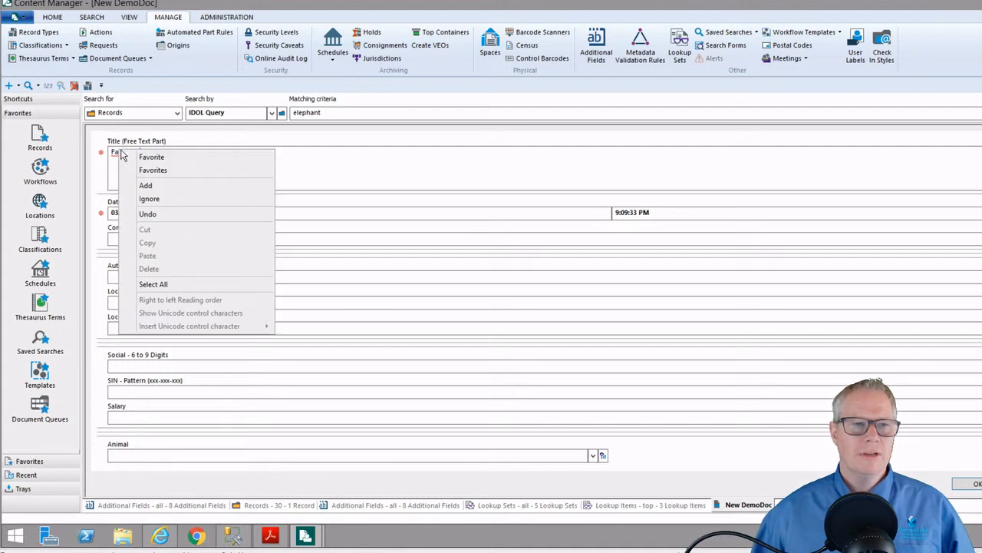
left_click(173, 158)
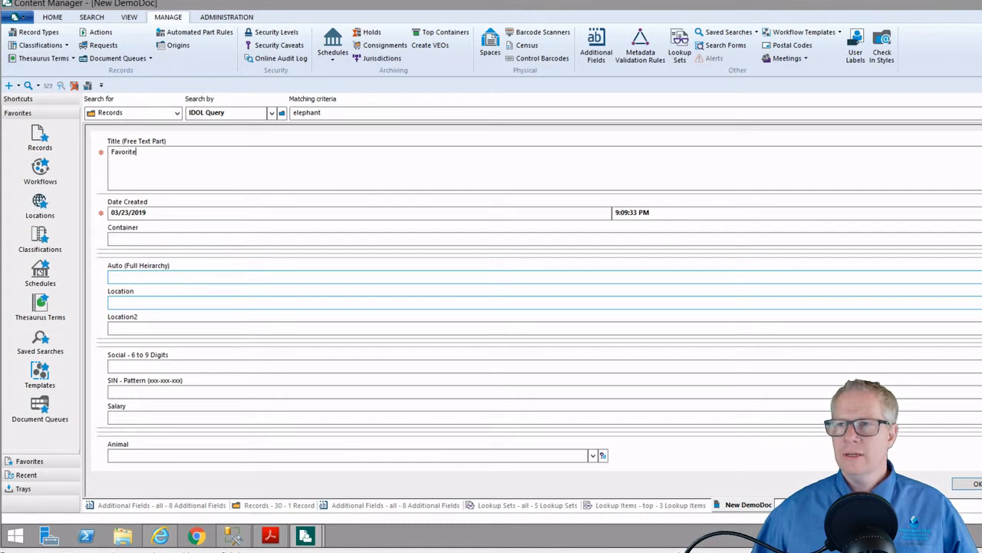
Set the Auto field to OTHER - Corvette and save the record as 31
left_click(981, 17)
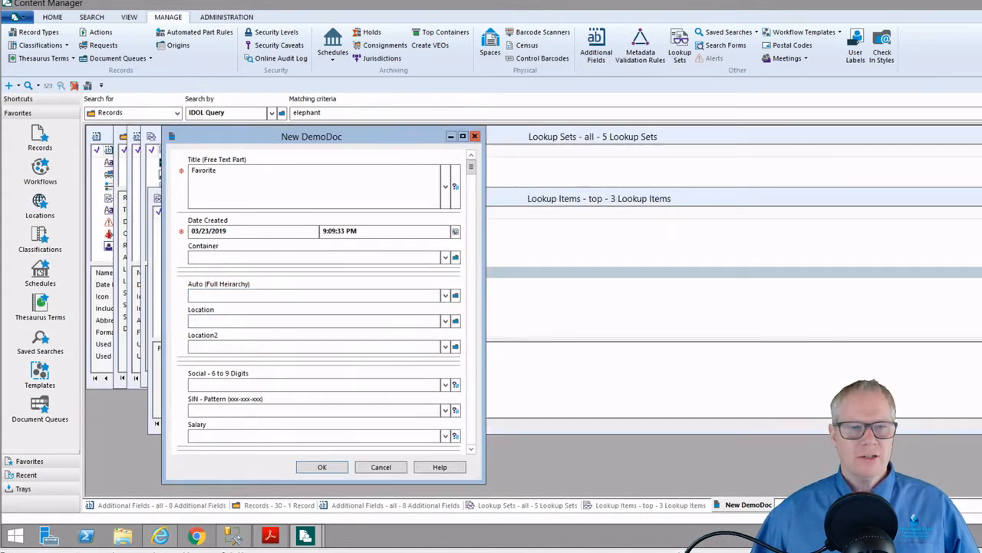
left_click(455, 294)
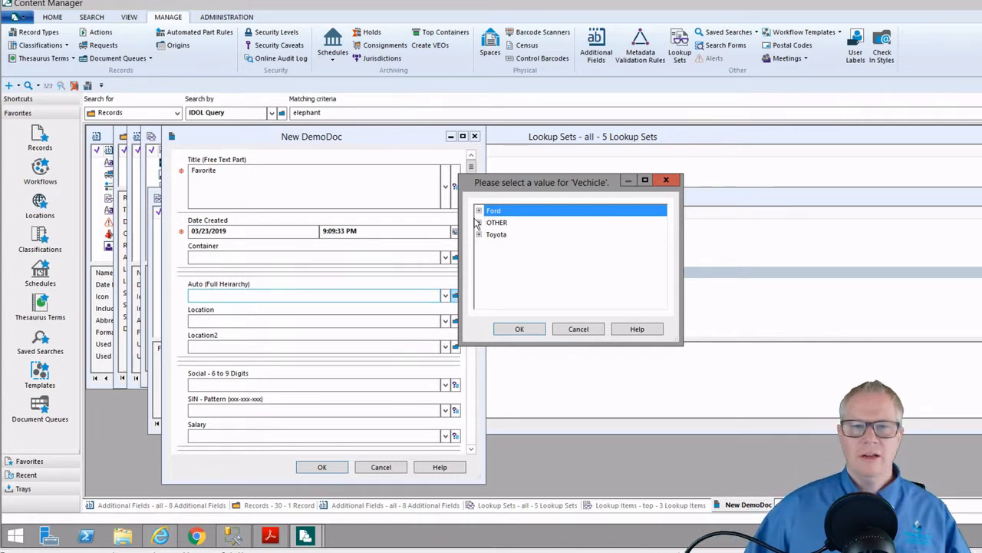
left_click(478, 210)
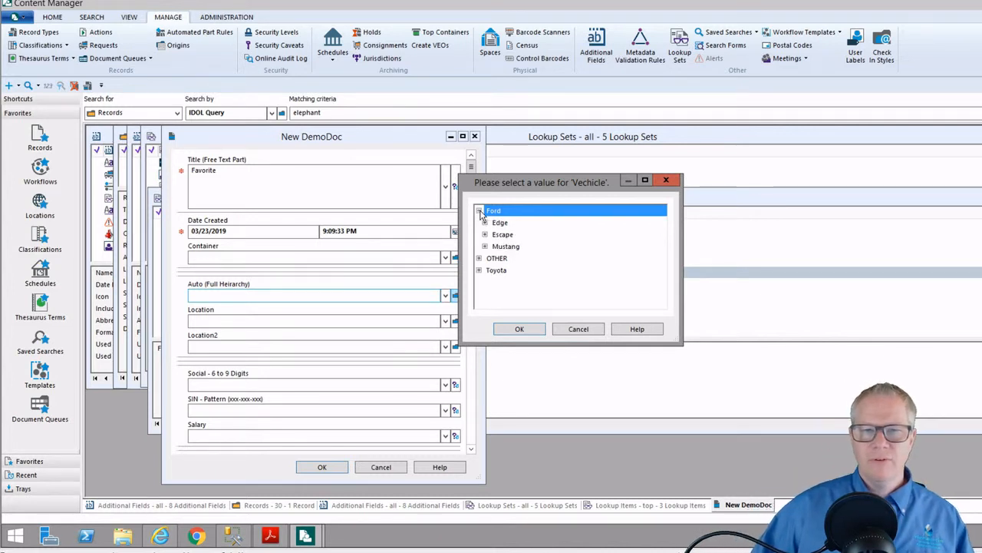
left_click(479, 259)
left_click(505, 270)
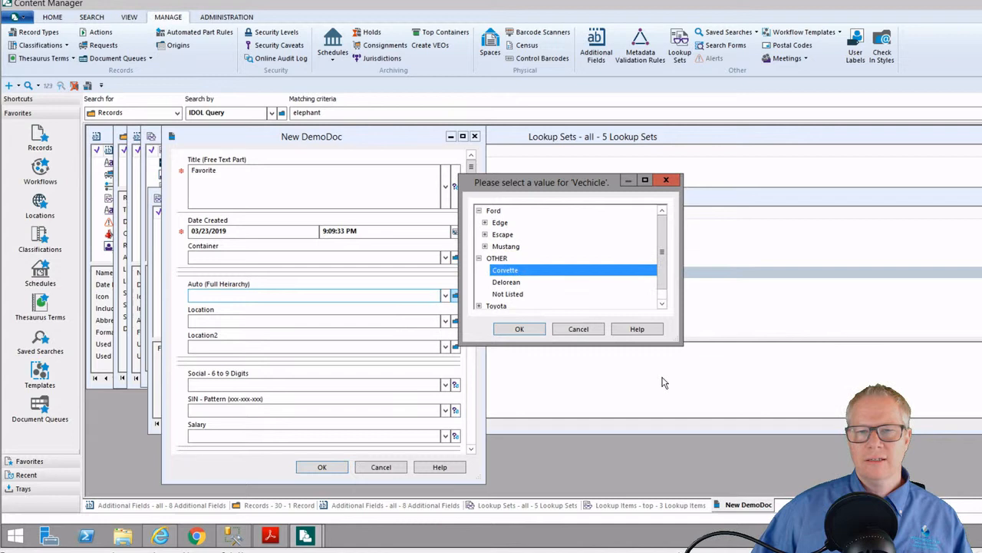
left_click(527, 334)
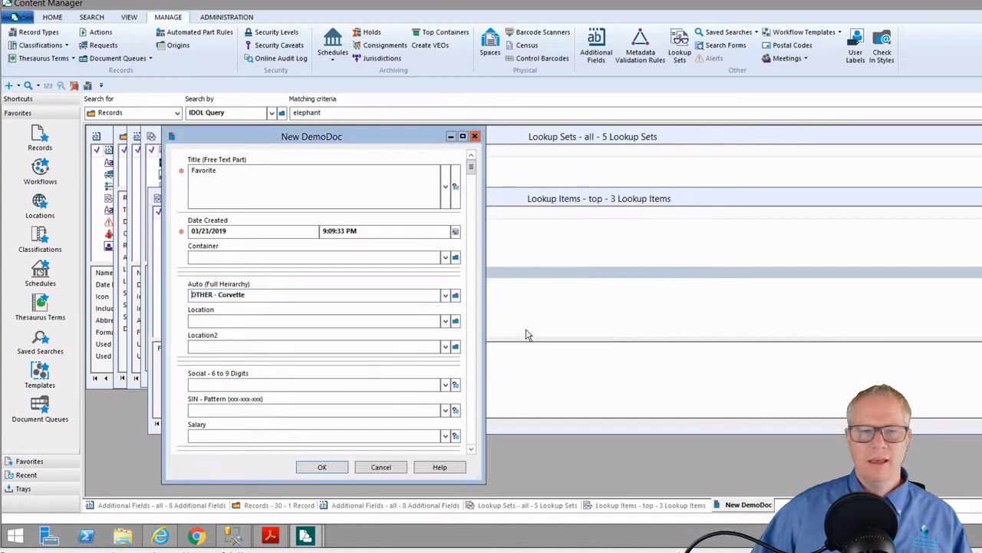
left_click(323, 467)
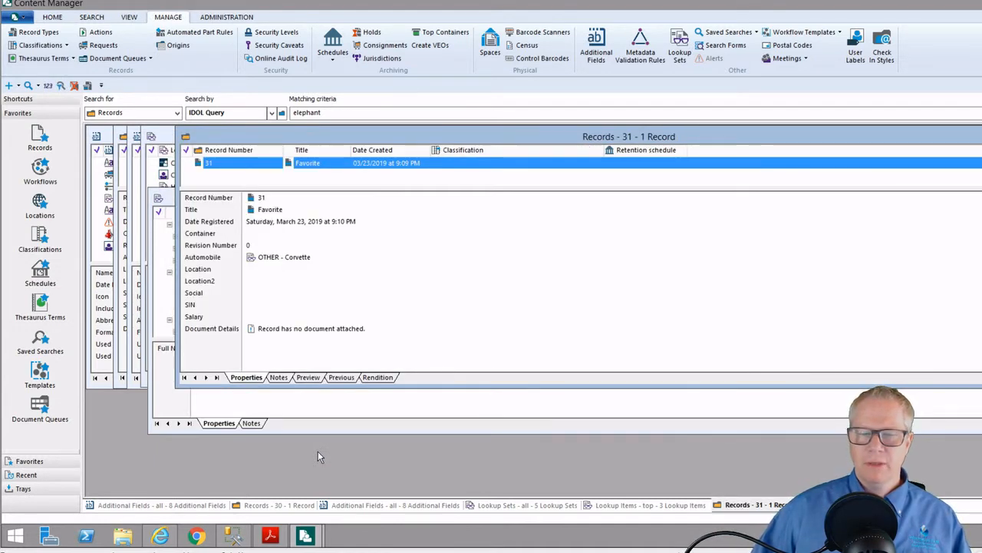
In the second session, start a new DemoDoc record titled 'Best Car Ever'
mouse_move(305, 535)
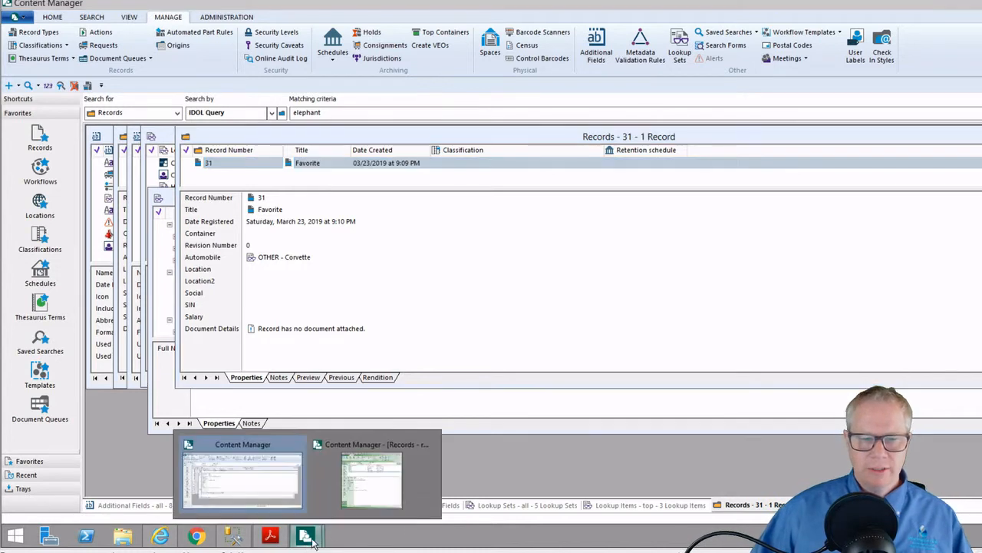
left_click(381, 474)
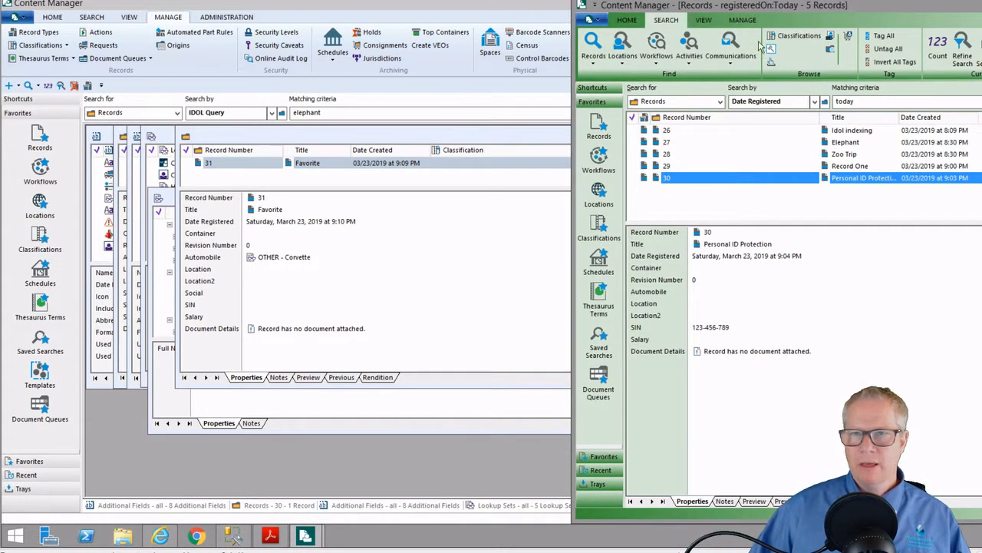
left_click(627, 20)
left_click(594, 44)
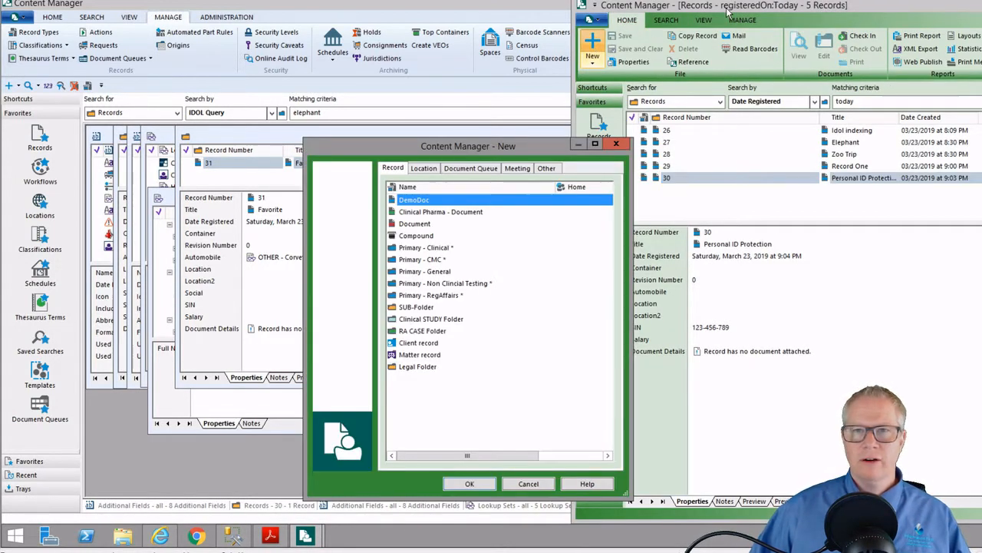
double_click(422, 201)
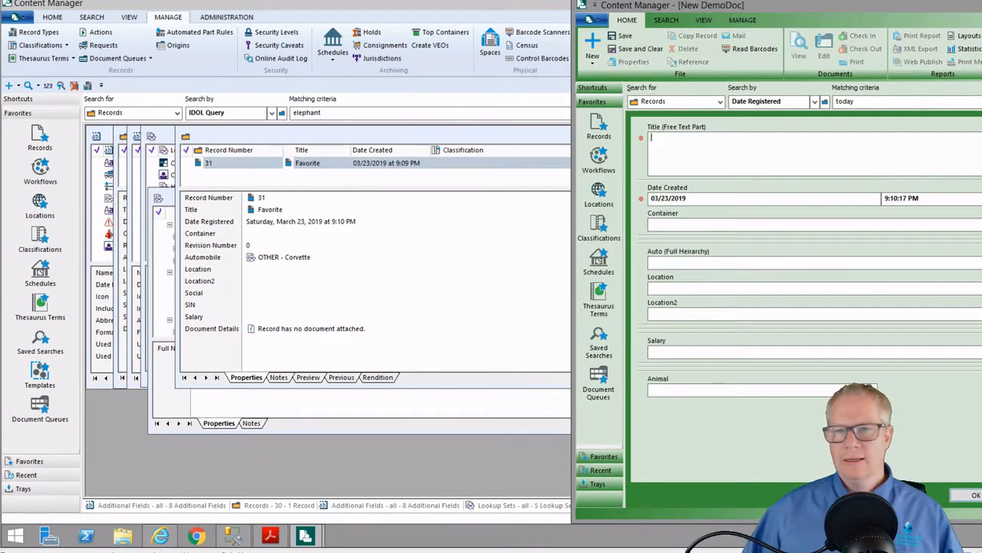
type("Be")
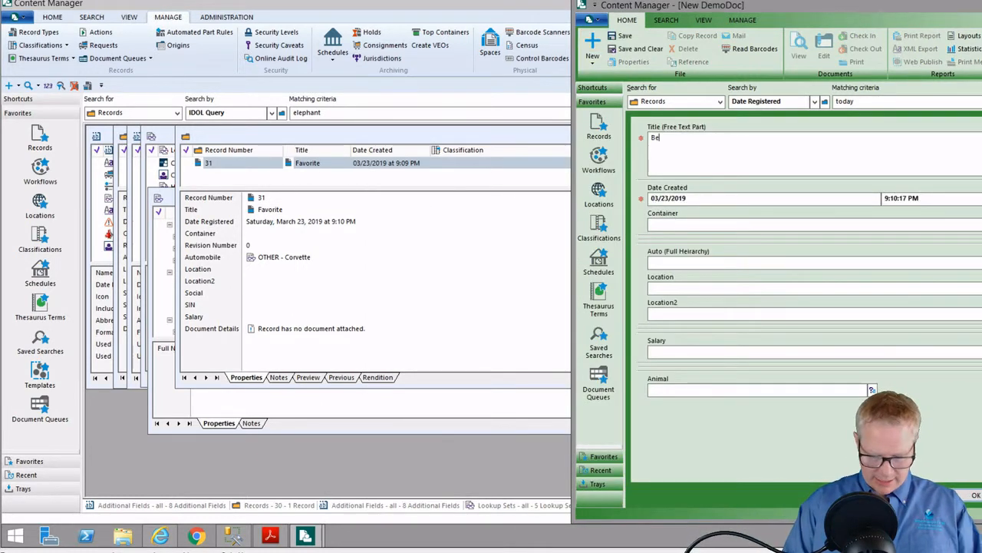
type("st Car Ev")
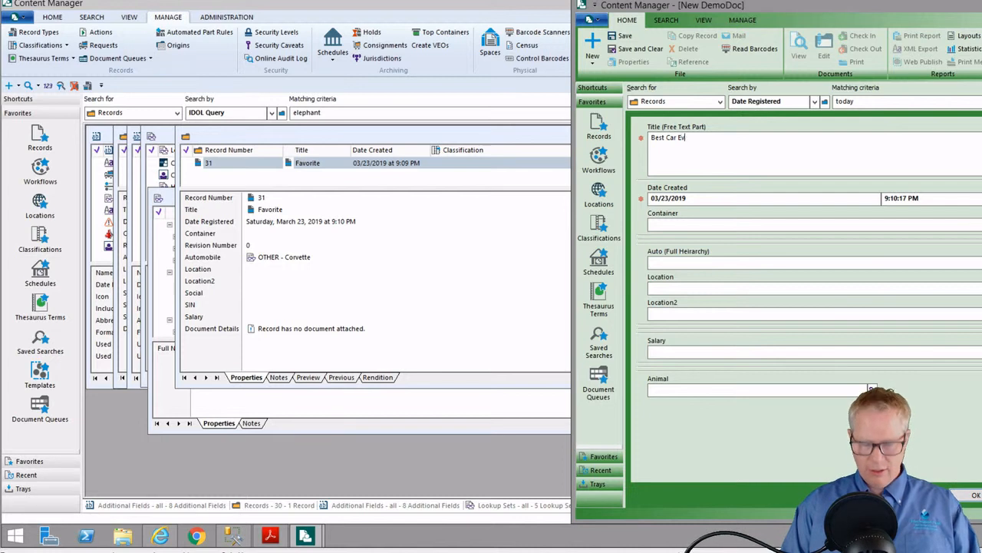
type("er")
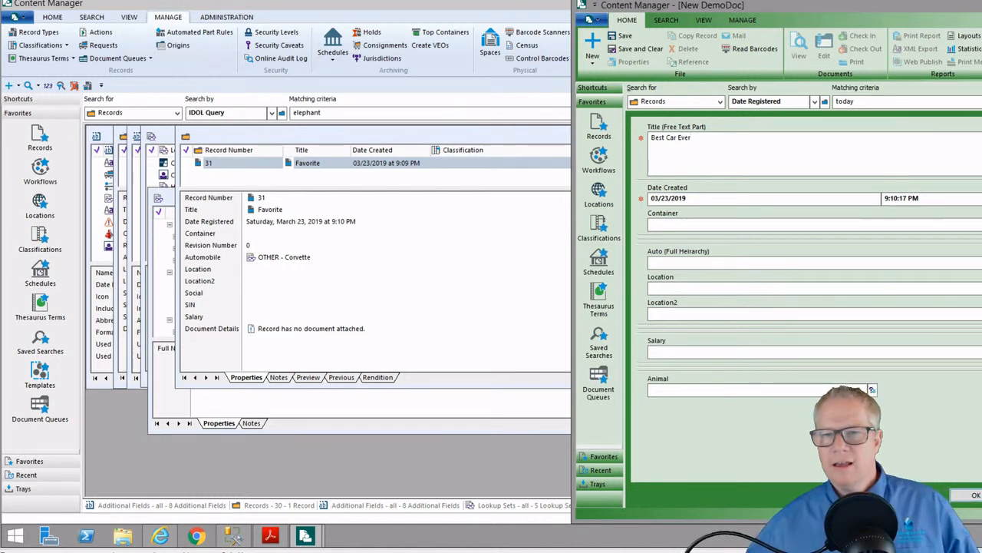
Set Auto to the lowest-level item Toyota - Highlander - Ext and save the record as 32
left_click(981, 262)
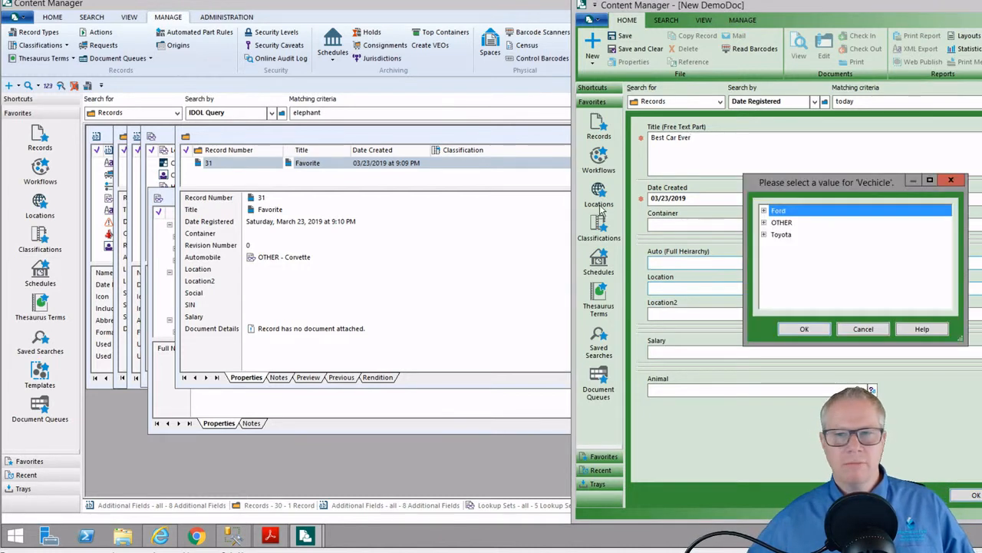
left_click_drag(795, 187, 332, 185)
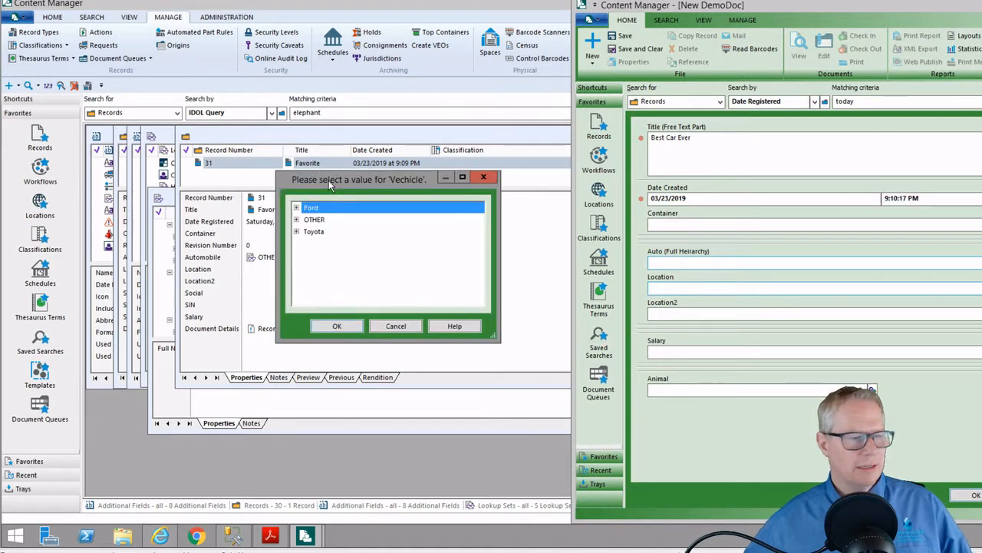
left_click(296, 220)
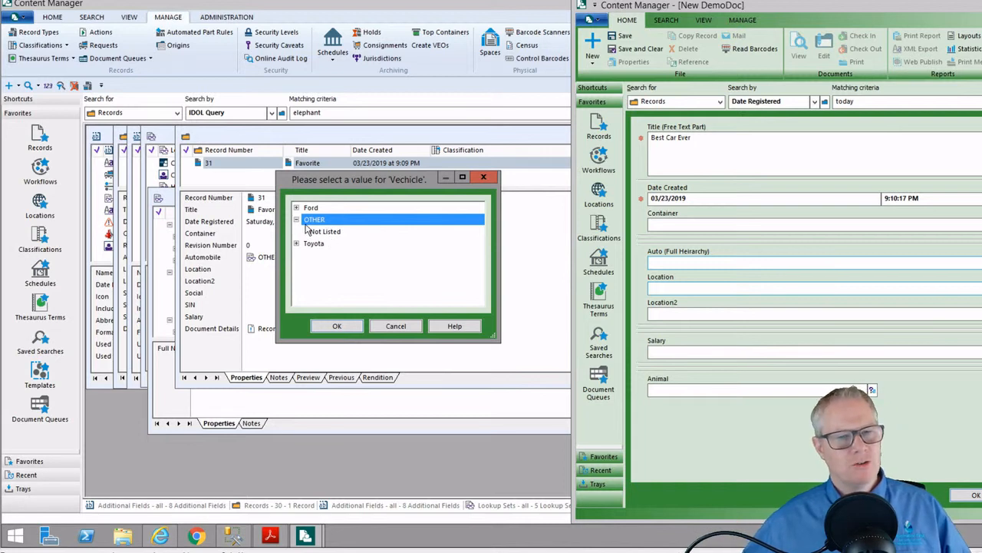
left_click(317, 234)
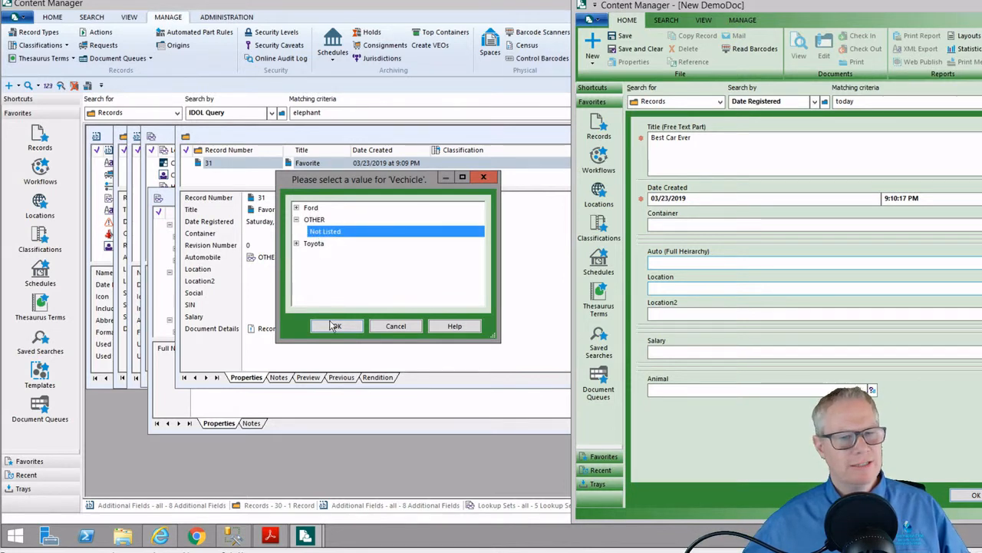
left_click(297, 208)
left_click(298, 280)
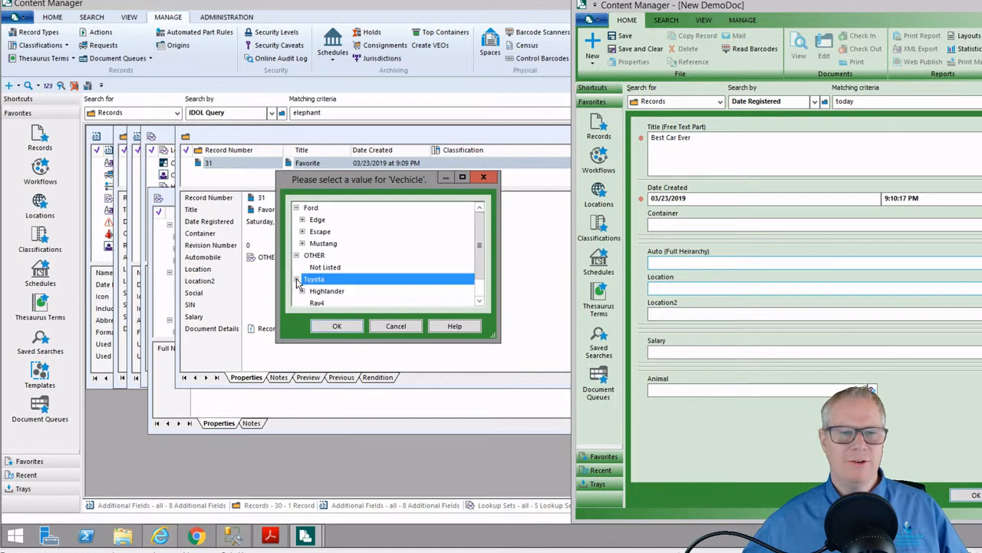
left_click(317, 290)
left_click(338, 327)
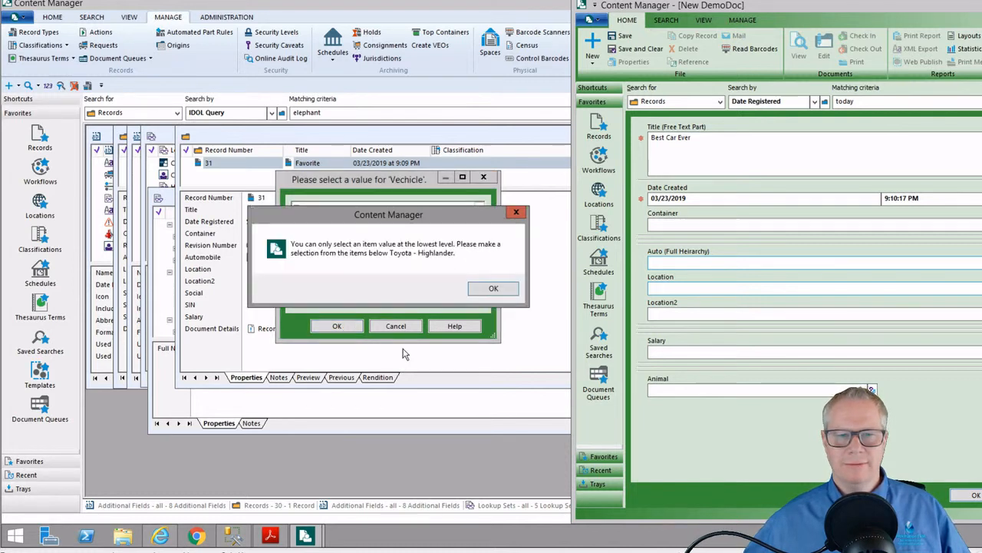
left_click(492, 288)
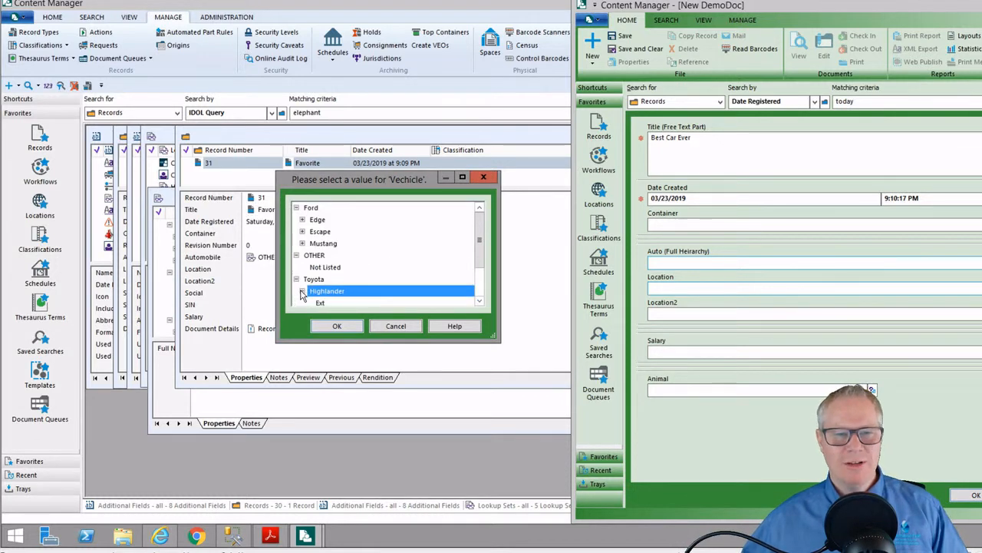
left_click(321, 303)
left_click(334, 326)
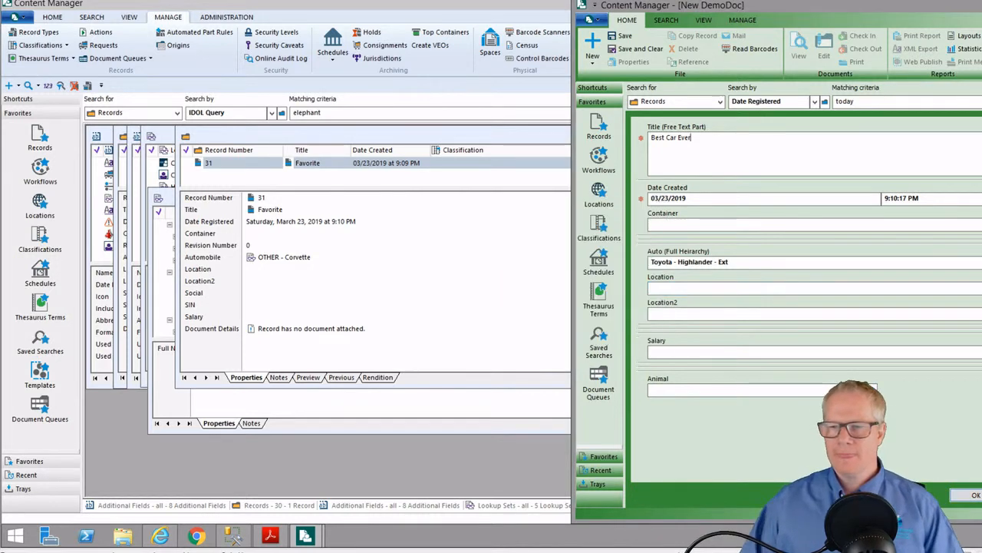
left_click(975, 495)
Rerun the today search to list records 26–32, then compare the vehicle values of Favorite and Best Car Ever
left_click(905, 102)
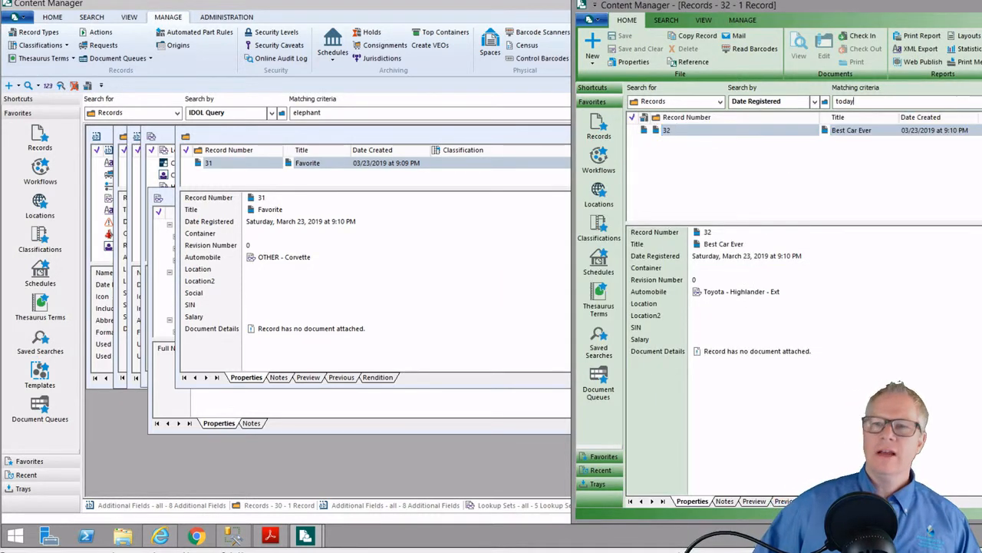
key("Return")
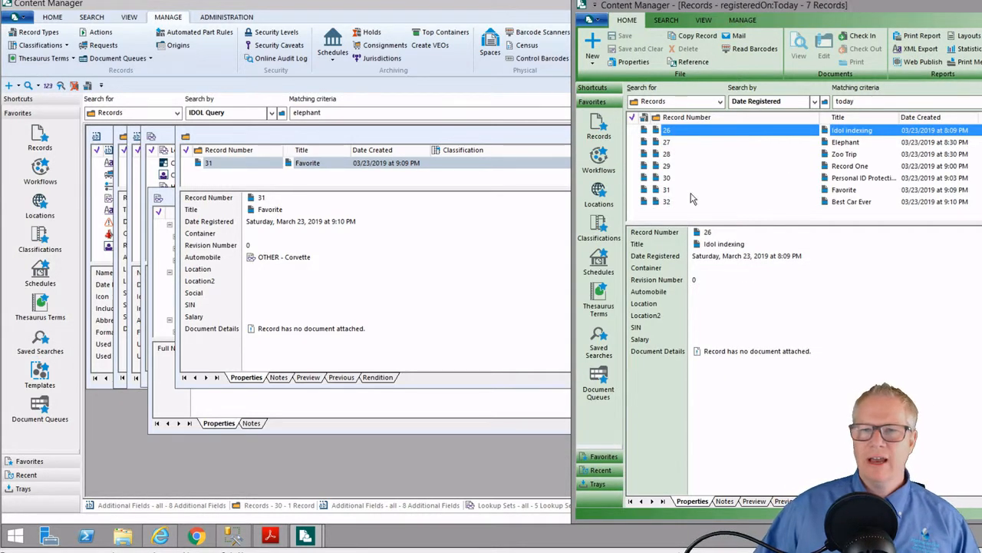
left_click(691, 191)
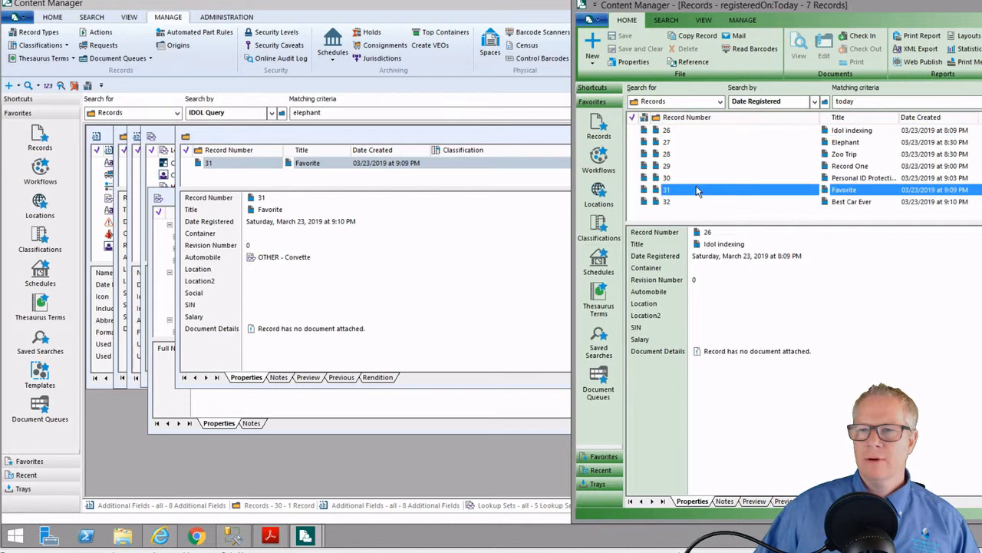
right_click(804, 200)
left_click(844, 449)
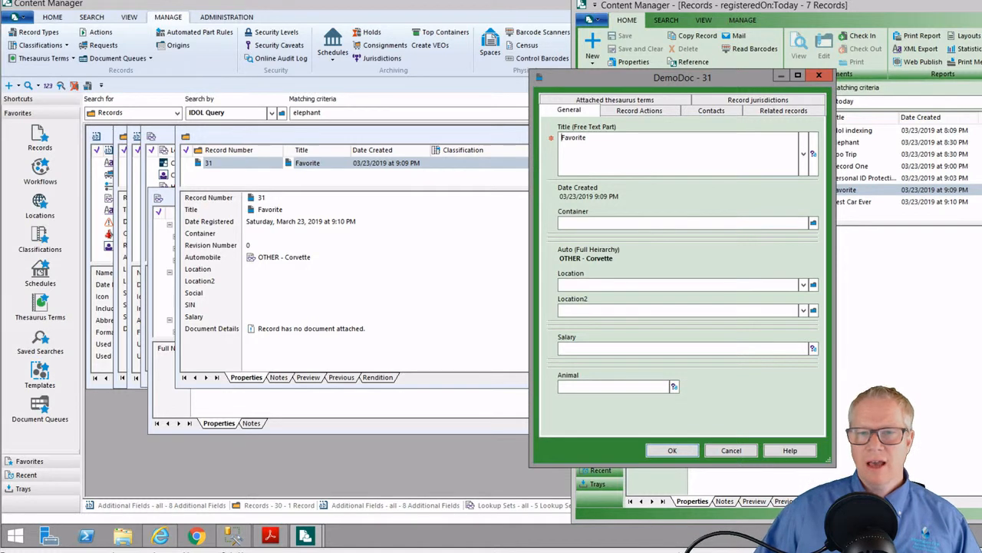
left_click_drag(568, 258, 614, 259)
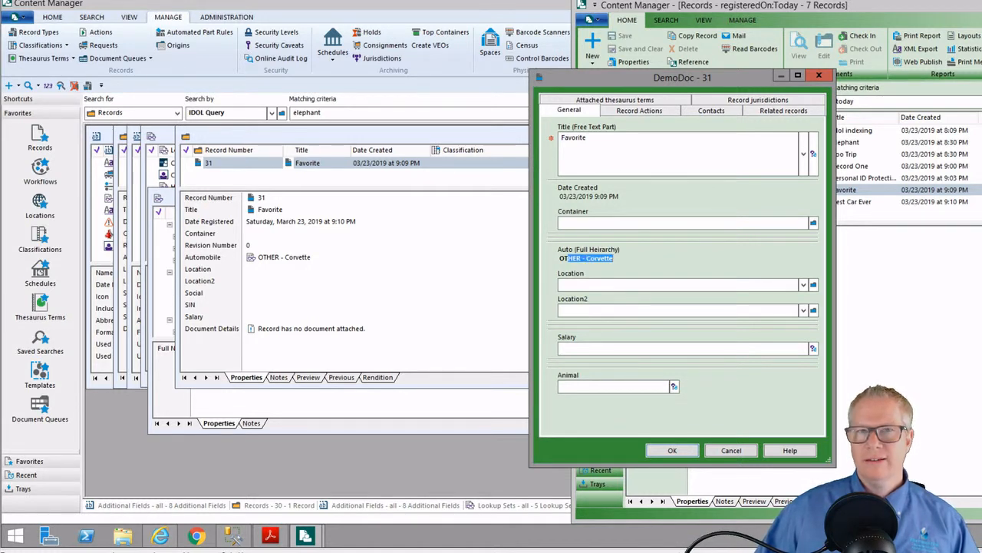
left_click(599, 258)
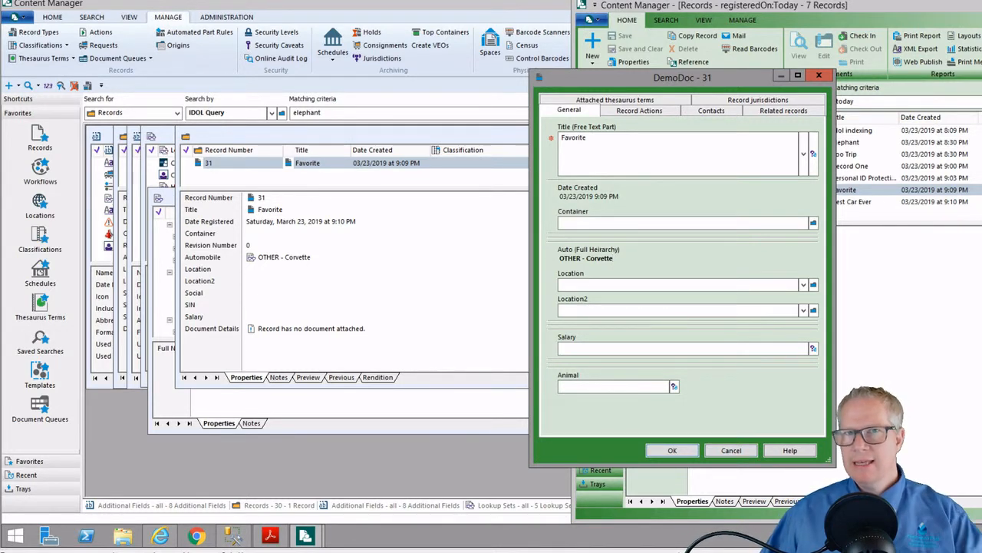
left_click(732, 450)
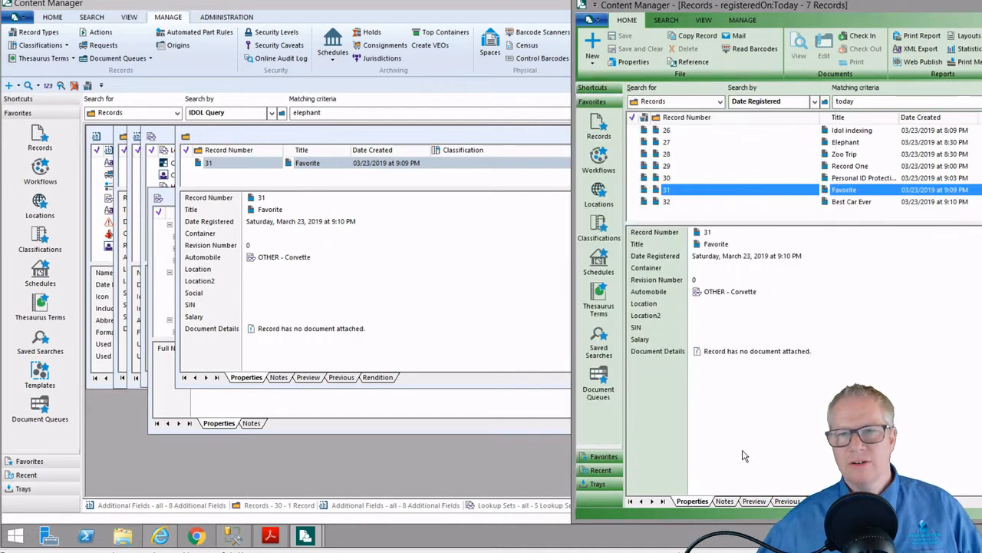
double_click(684, 201)
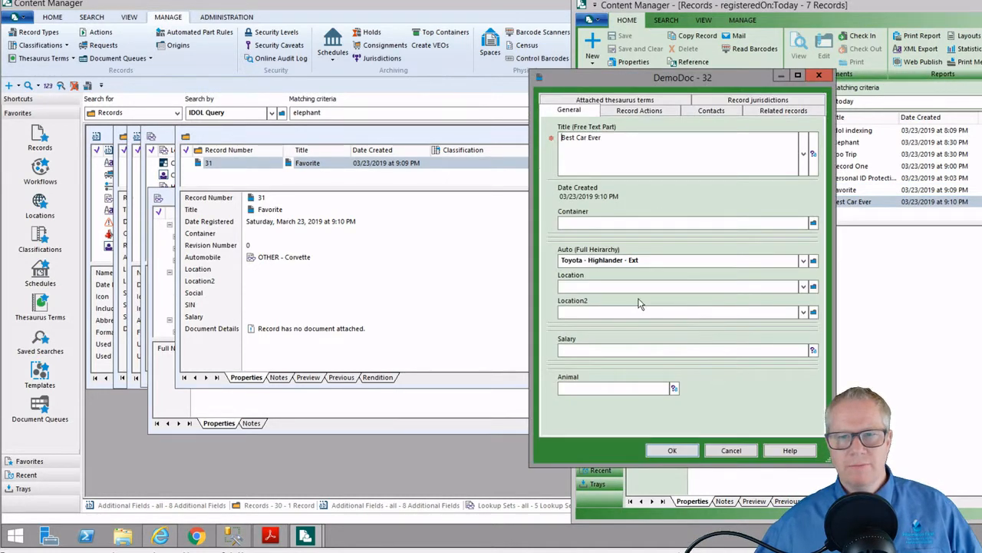
left_click(740, 451)
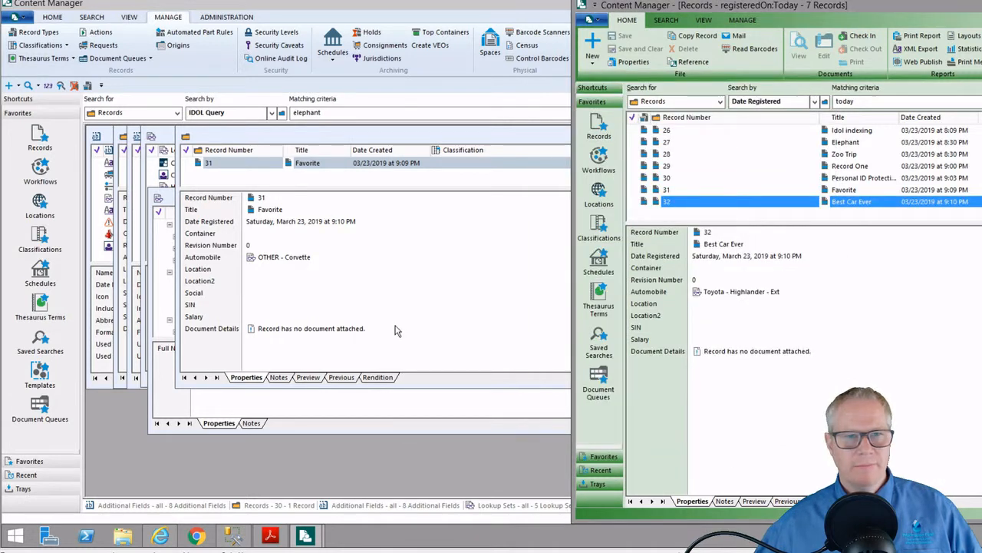
In the first session, review the Vechicle set's Corvette item access, leaving it Manager-only
left_click(165, 22)
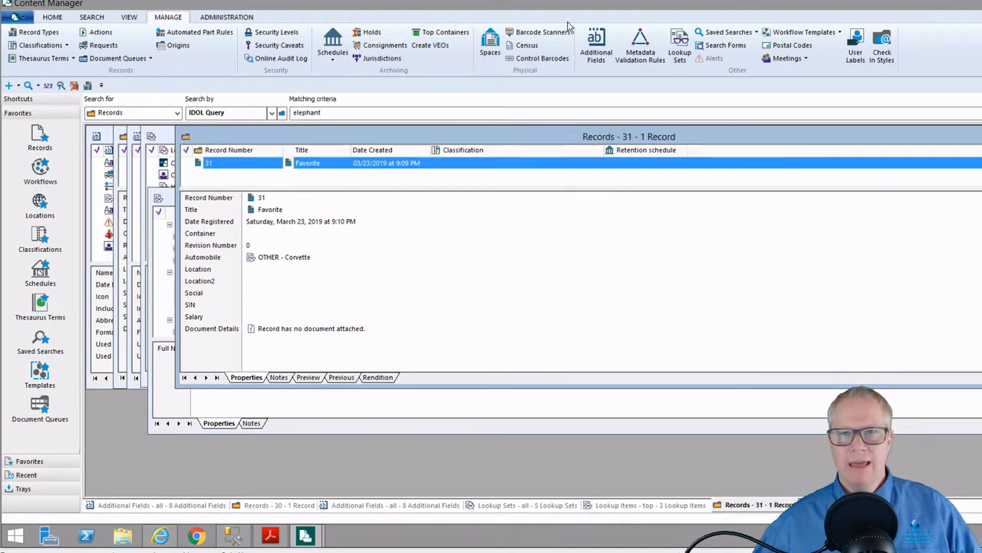
left_click(678, 40)
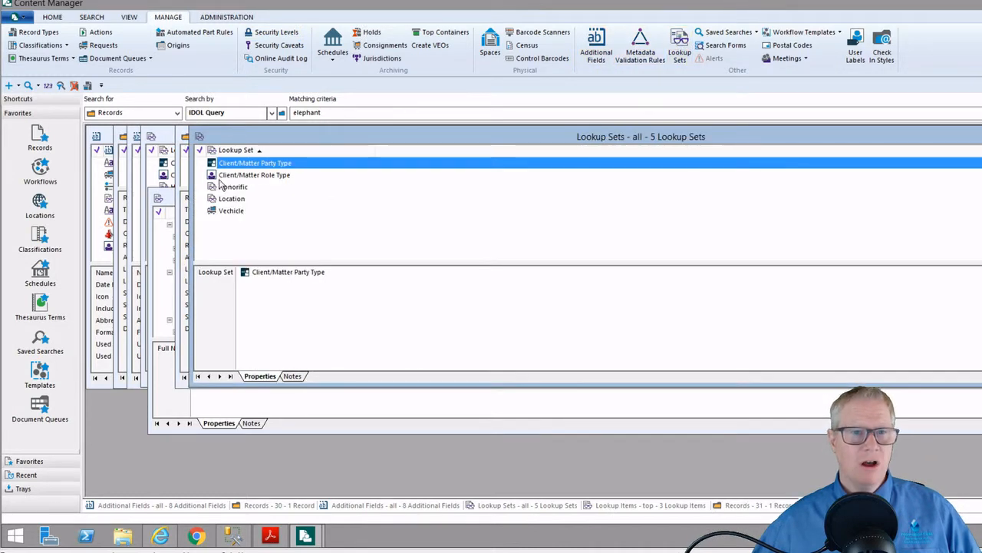
left_click(231, 211)
right_click(231, 214)
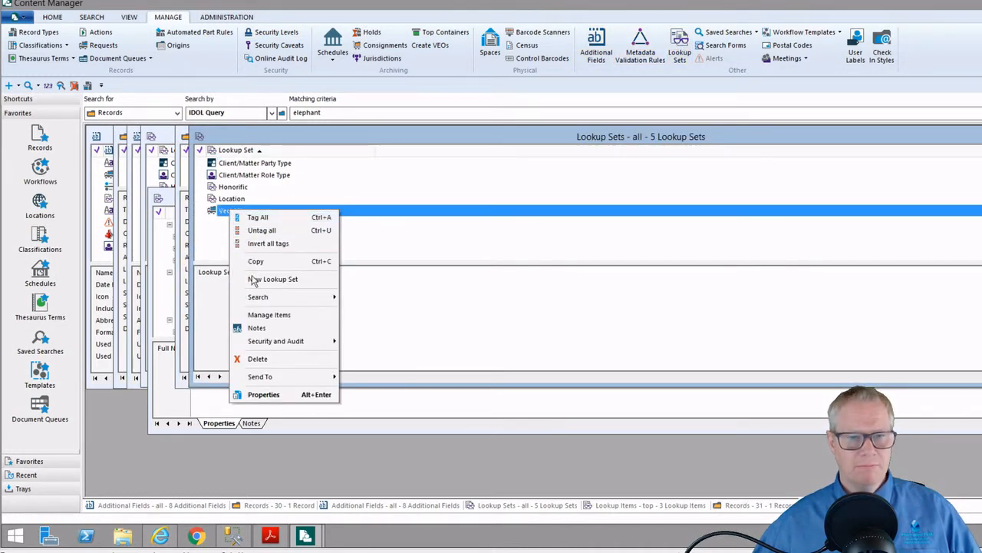
left_click(261, 315)
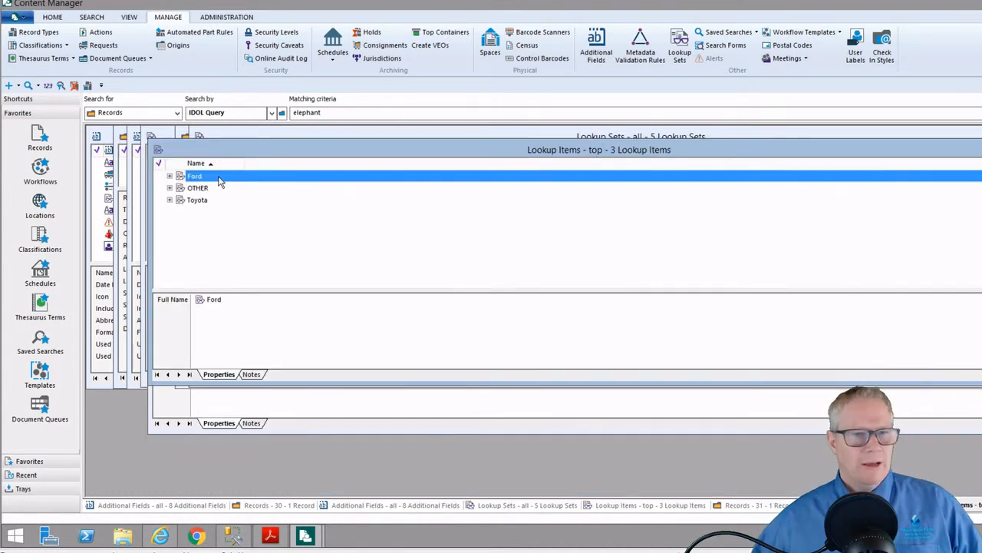
left_click(170, 188)
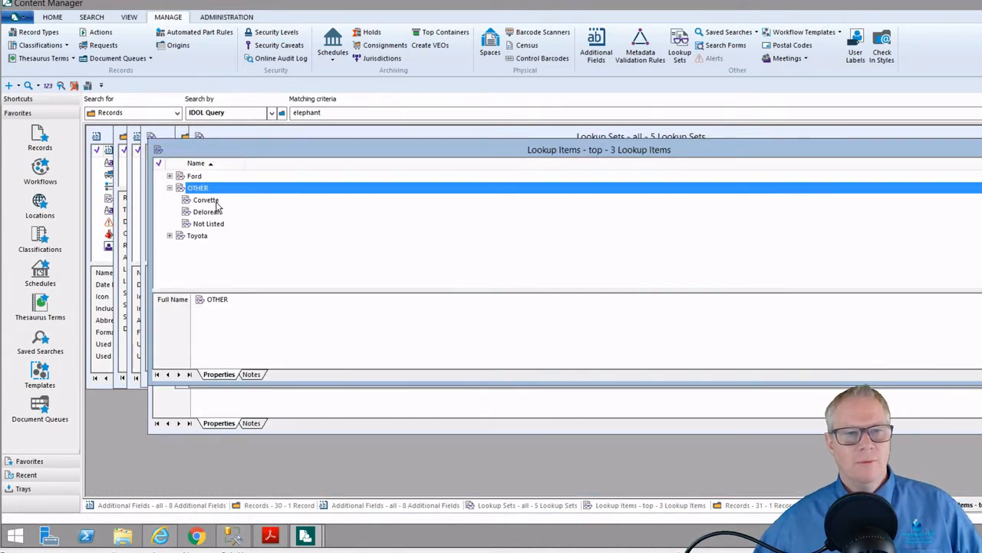
right_click(207, 200)
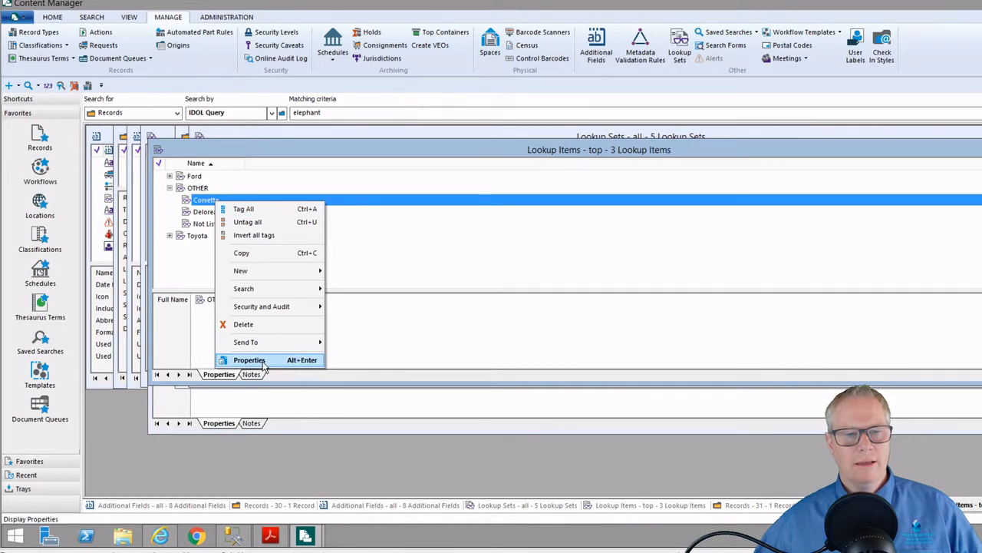
left_click(317, 359)
left_click(282, 84)
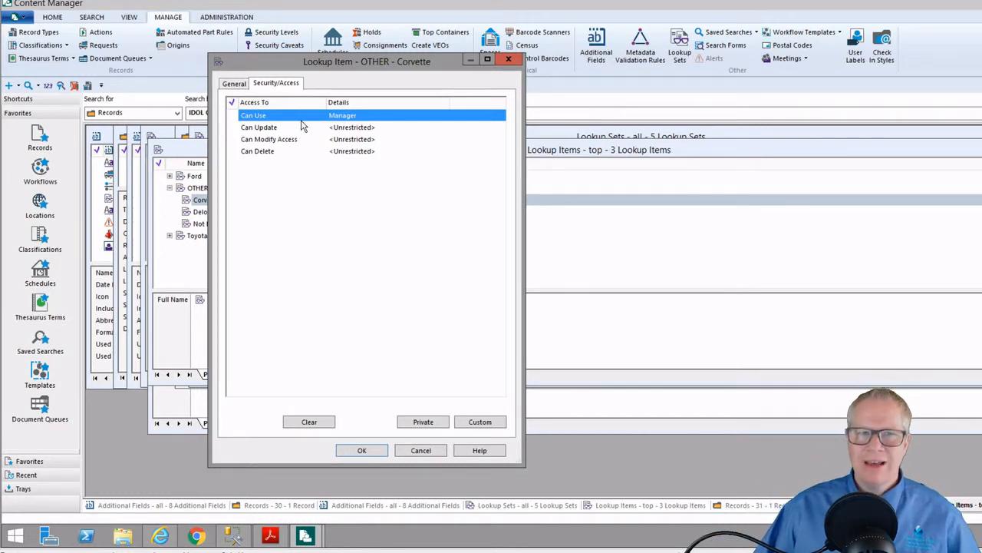
left_click(420, 422)
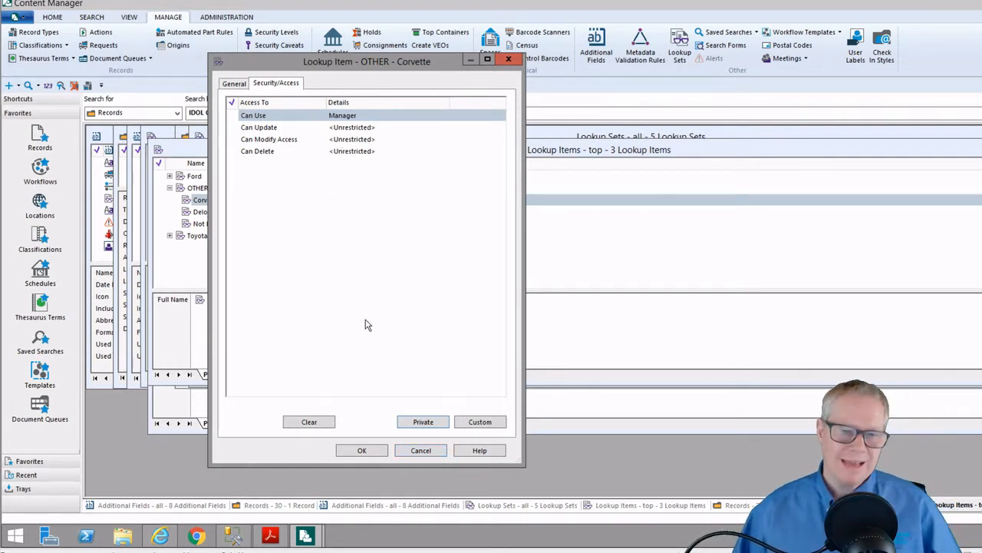
left_click(421, 451)
Clear Delorean's Can Use restriction so everyone can use it, and bring the Records window forward
right_click(216, 214)
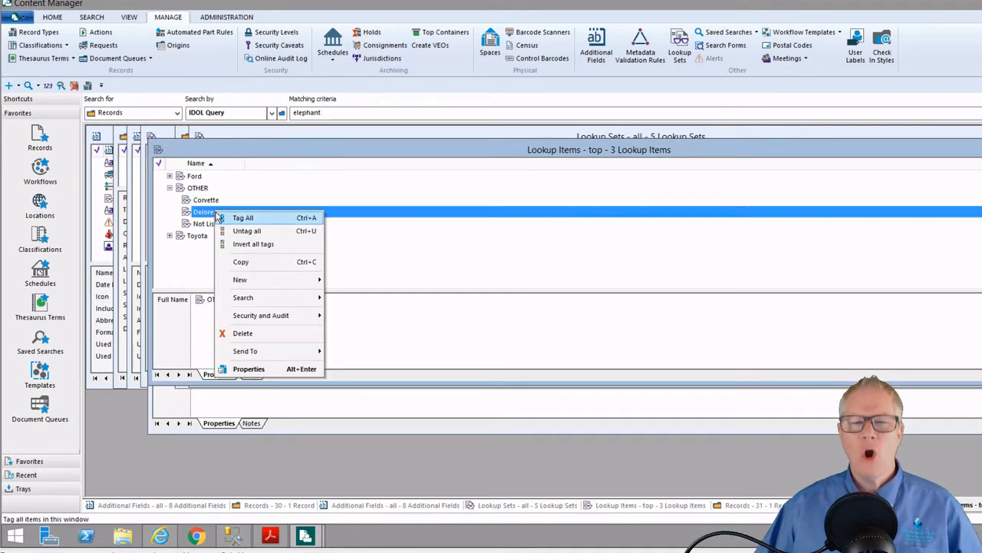
left_click(248, 369)
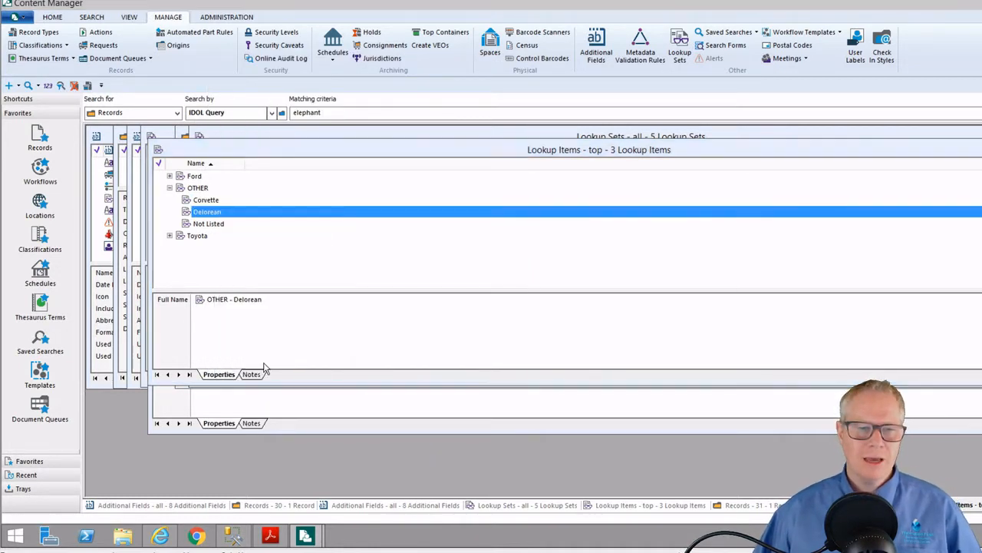
left_click(266, 84)
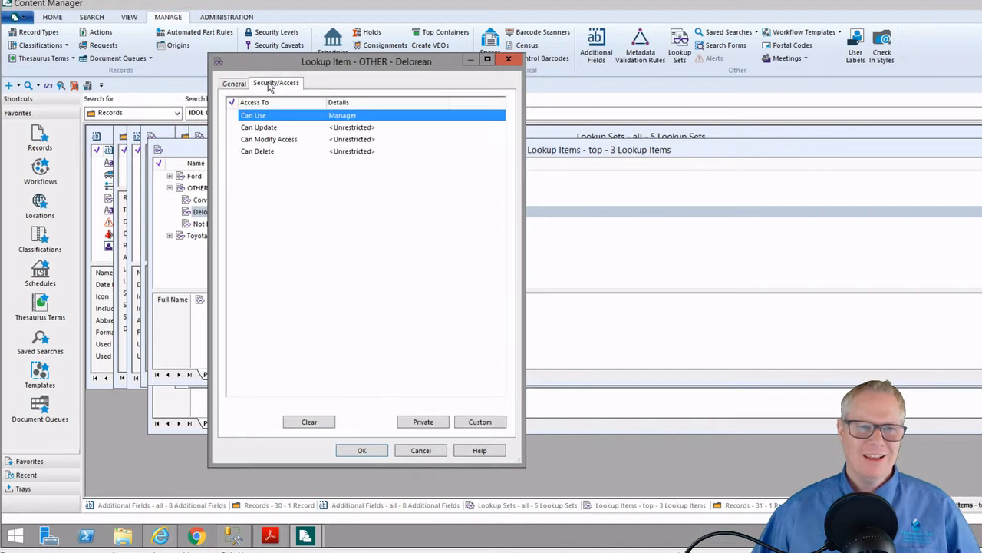
left_click(315, 422)
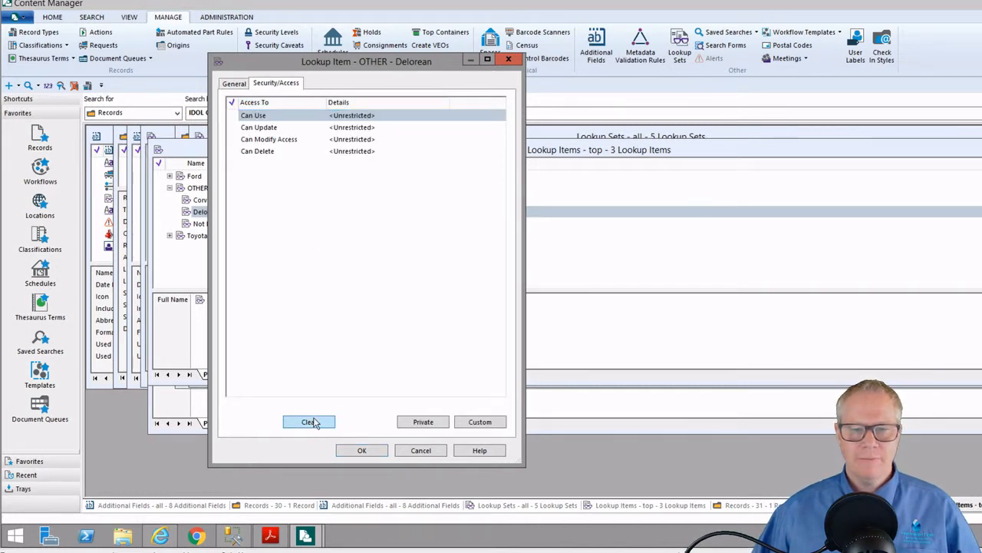
left_click(362, 452)
mouse_move(305, 538)
left_click(371, 475)
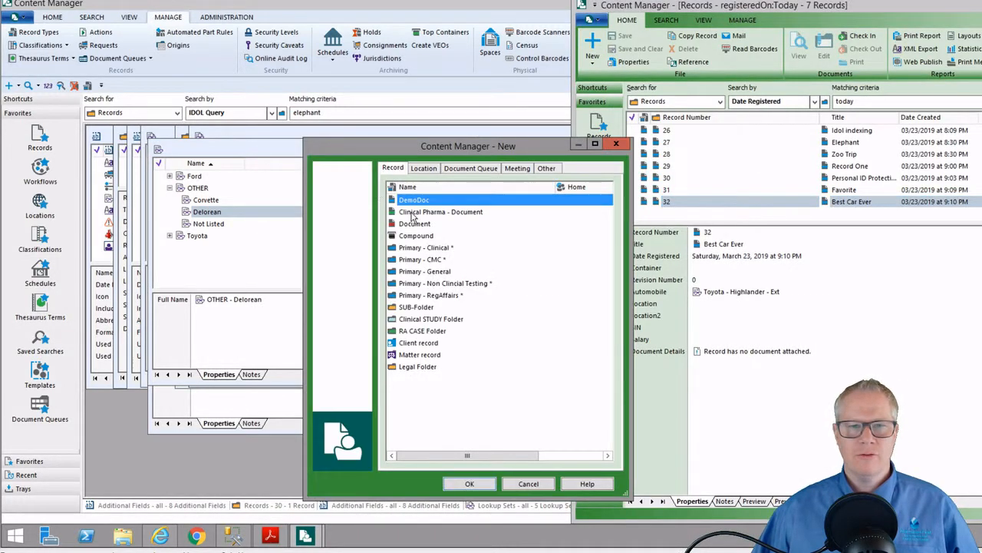
Start a DemoDoc record titled Time Travel with its Auto field set to OTHER - Delorean
double_click(424, 202)
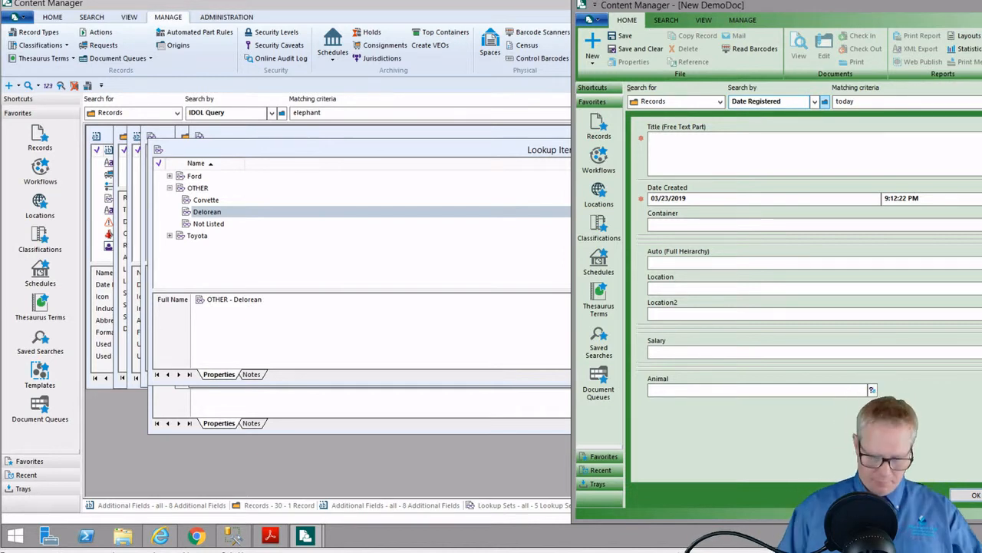
type("Time Travel")
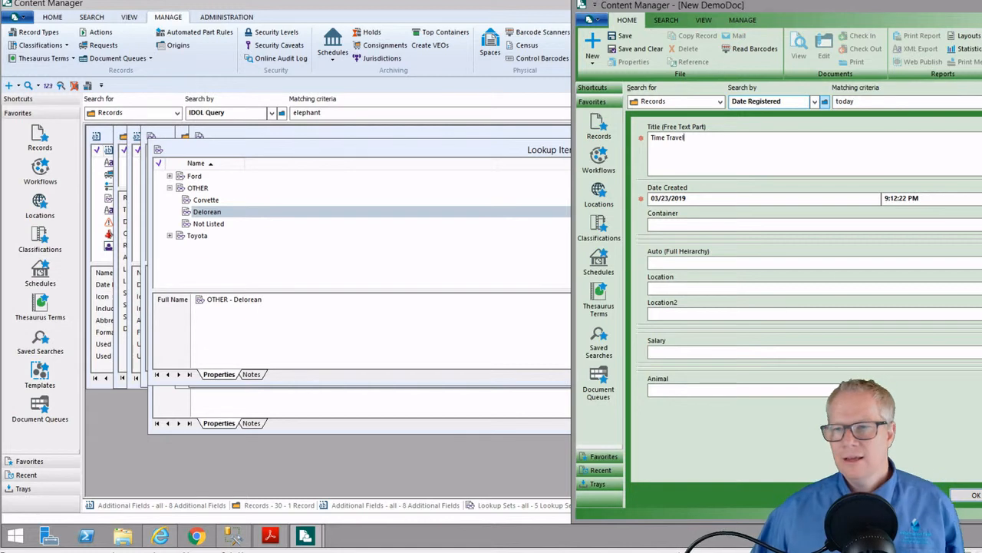
left_click(749, 262)
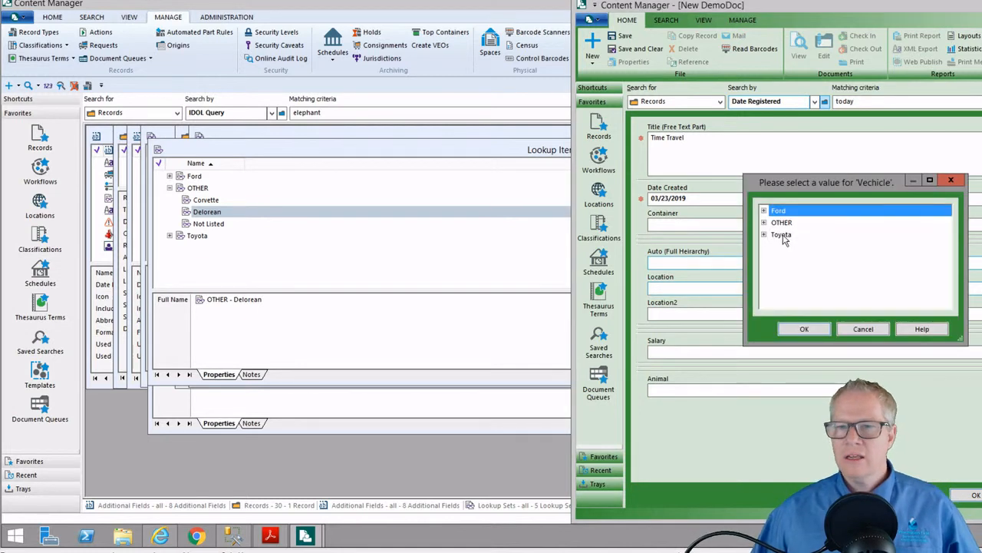
left_click(764, 222)
left_click(790, 237)
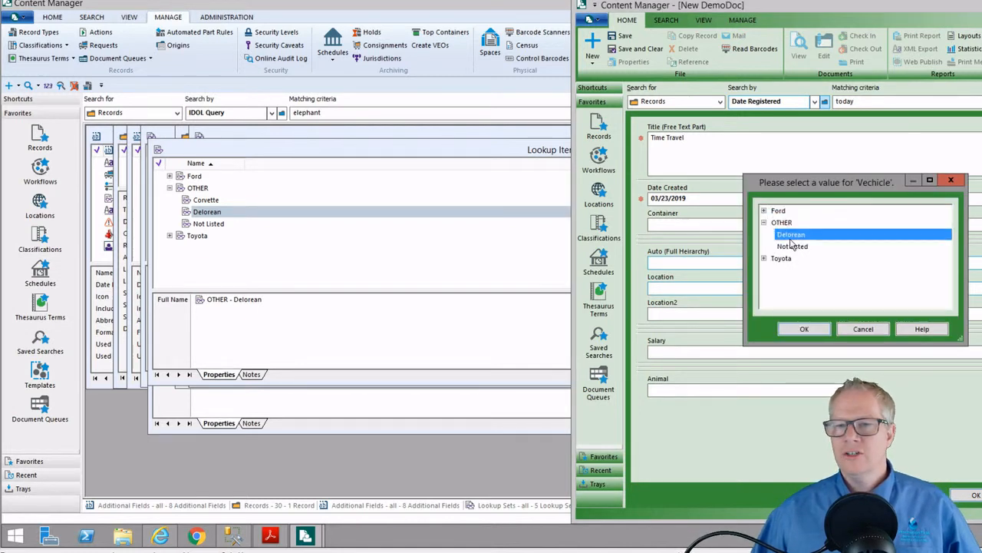
left_click(805, 329)
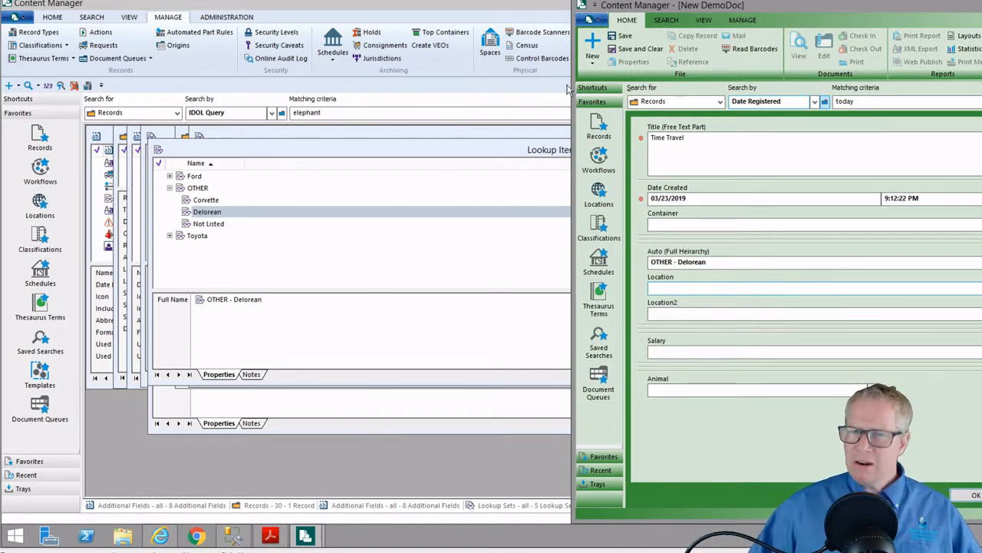
left_click(597, 47)
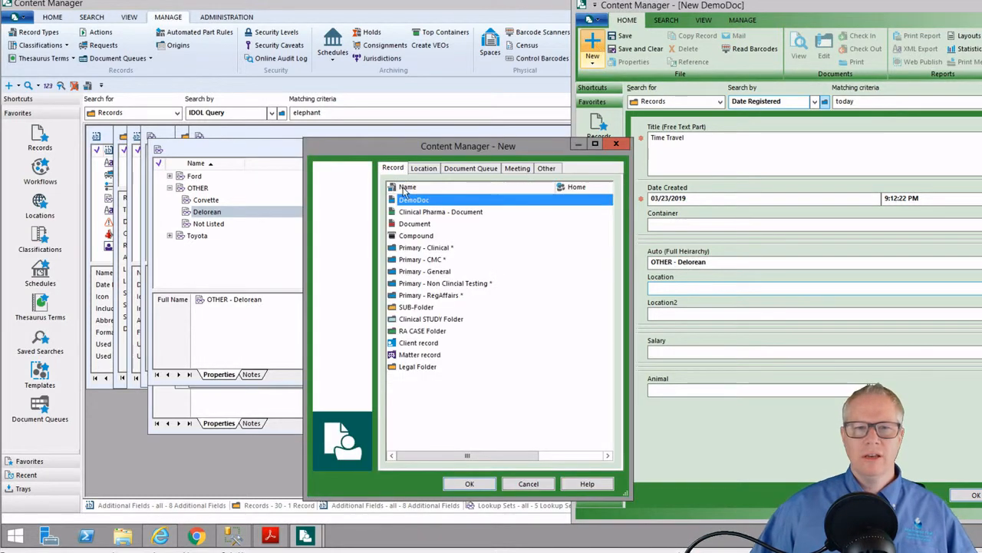
key("Escape")
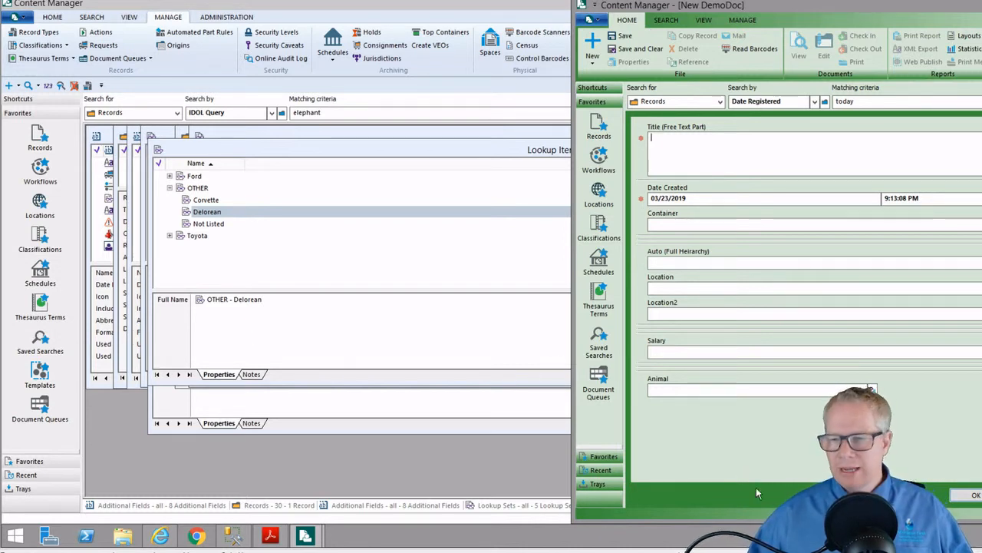
key("Escape")
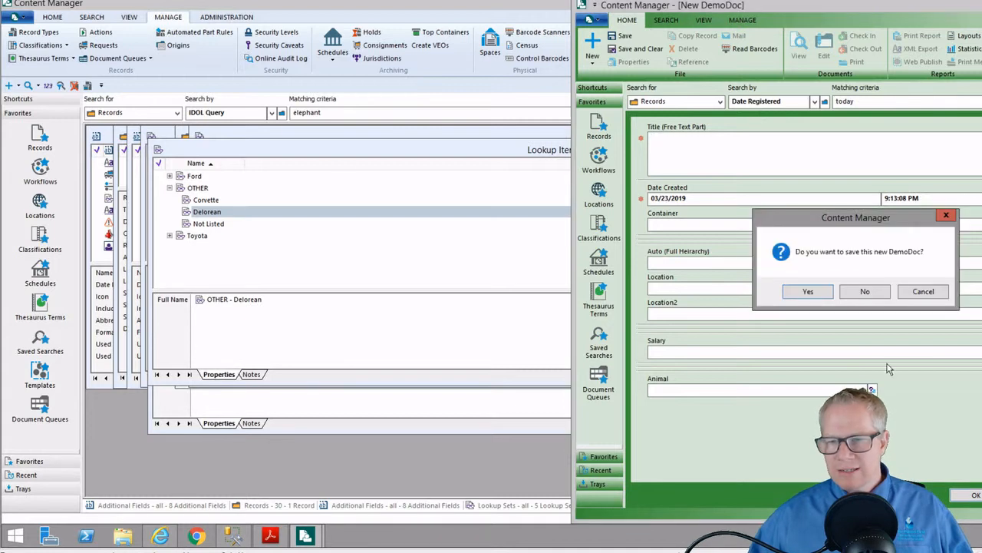
left_click(865, 292)
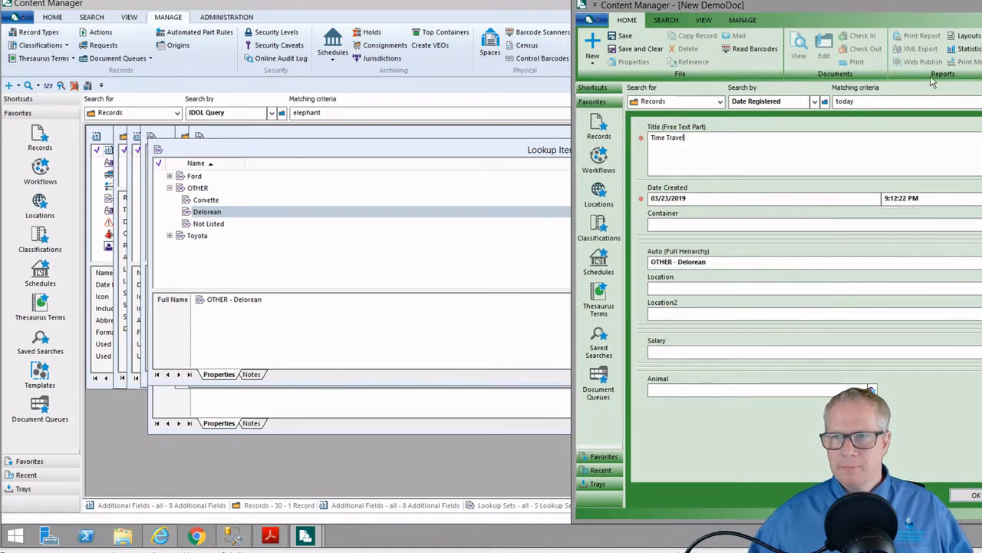
Open the list of 8 Additional Fields and review the Animal field's String Field properties
left_click(416, 7)
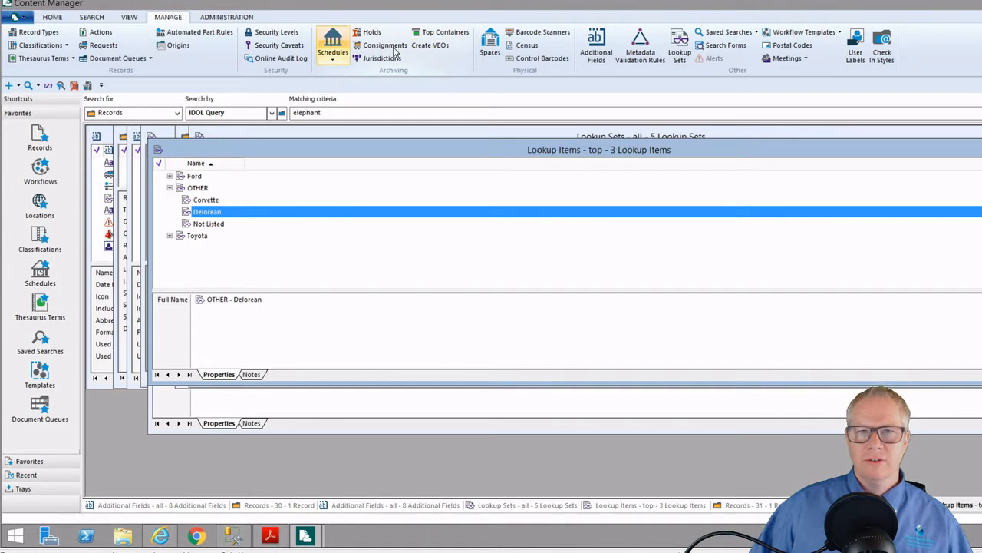
left_click(597, 48)
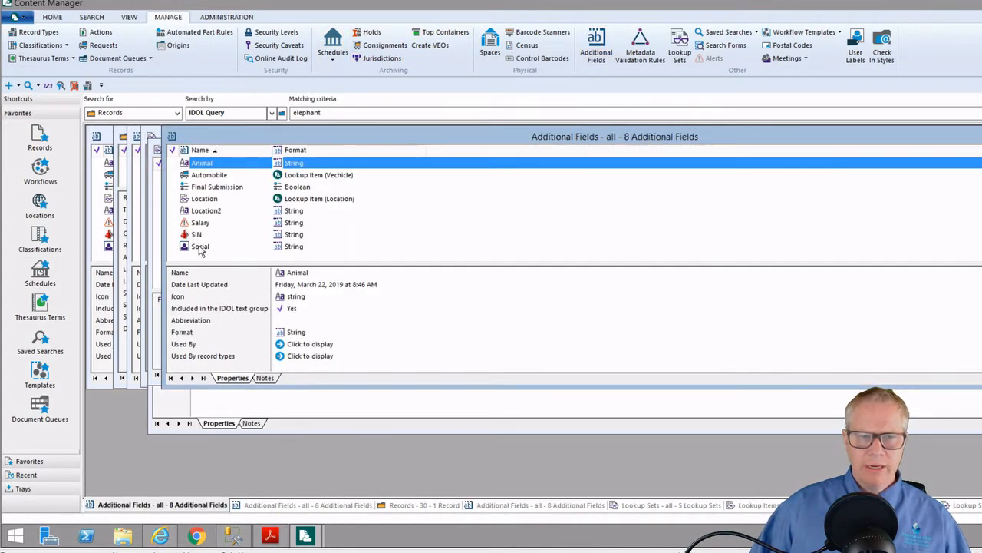
right_click(215, 165)
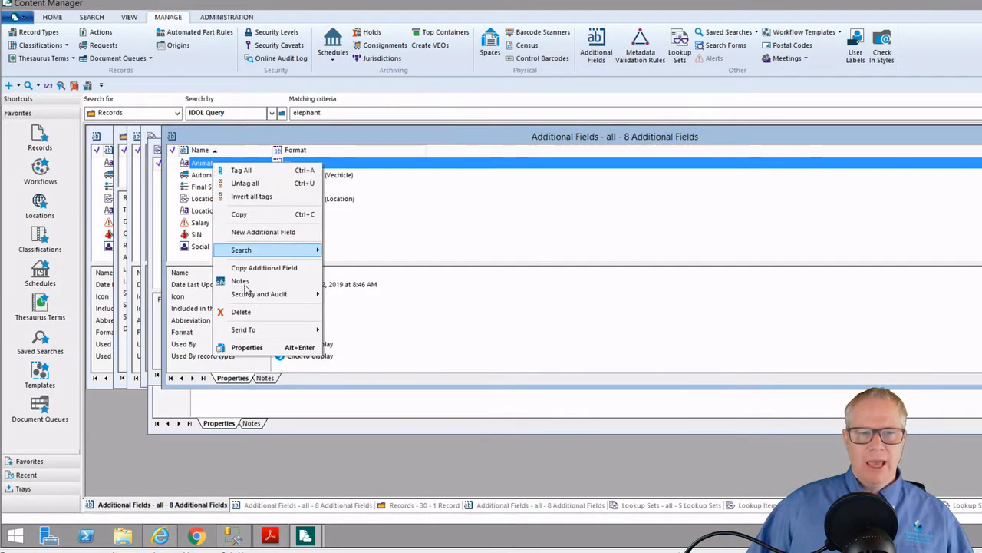
left_click(256, 347)
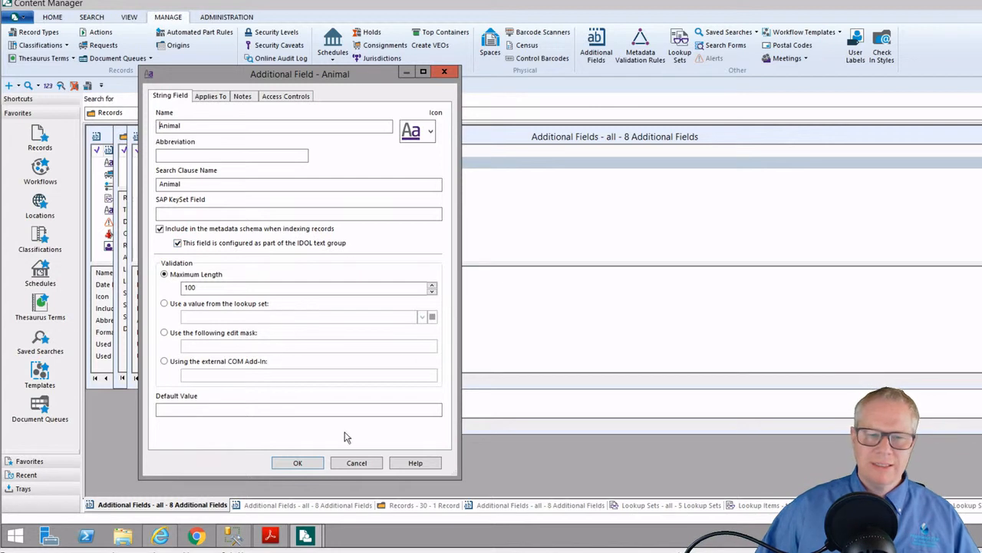
left_click(358, 463)
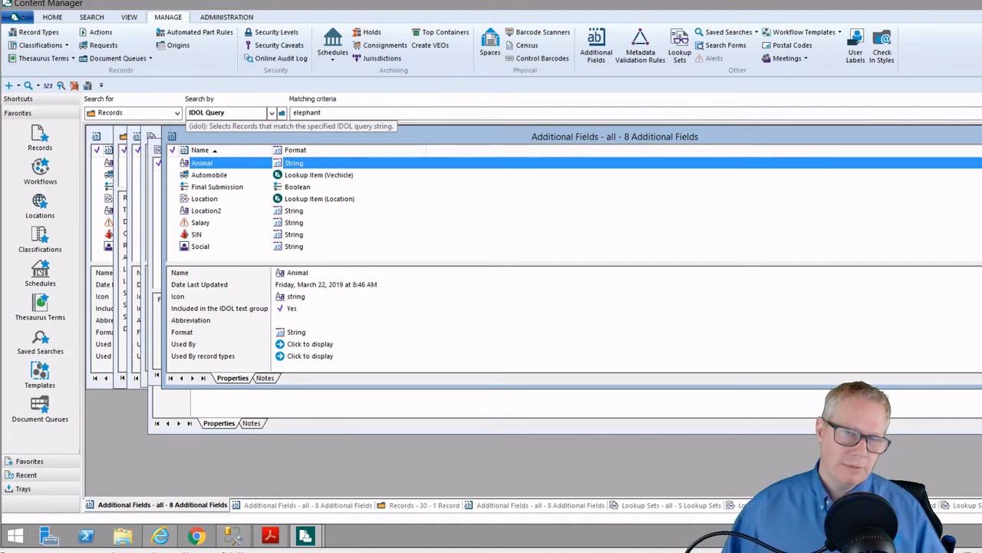
Search records by Animal for 'elephant', returning record 26 Idol indexing, and maximize the results
left_click(272, 113)
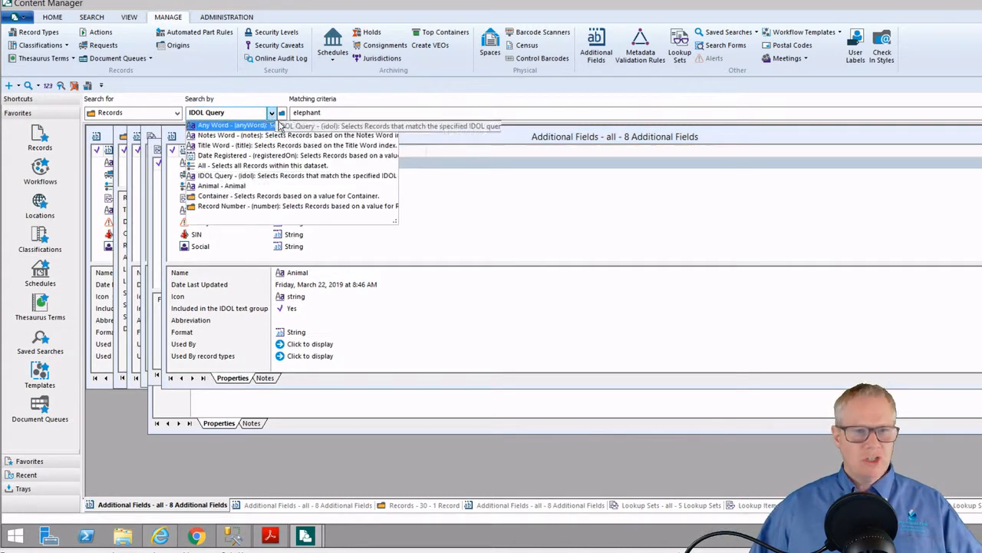
left_click(222, 186)
key("Tab")
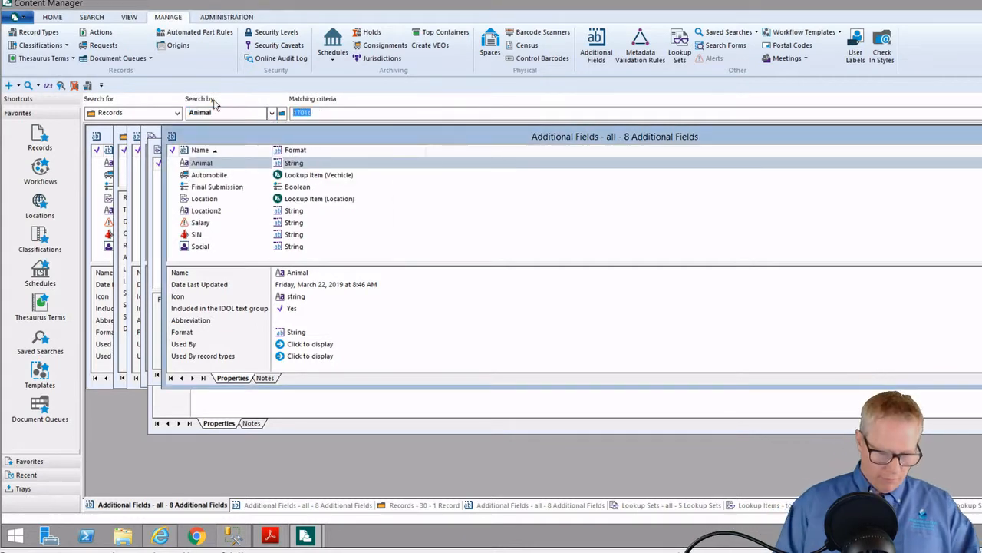
type("elephant")
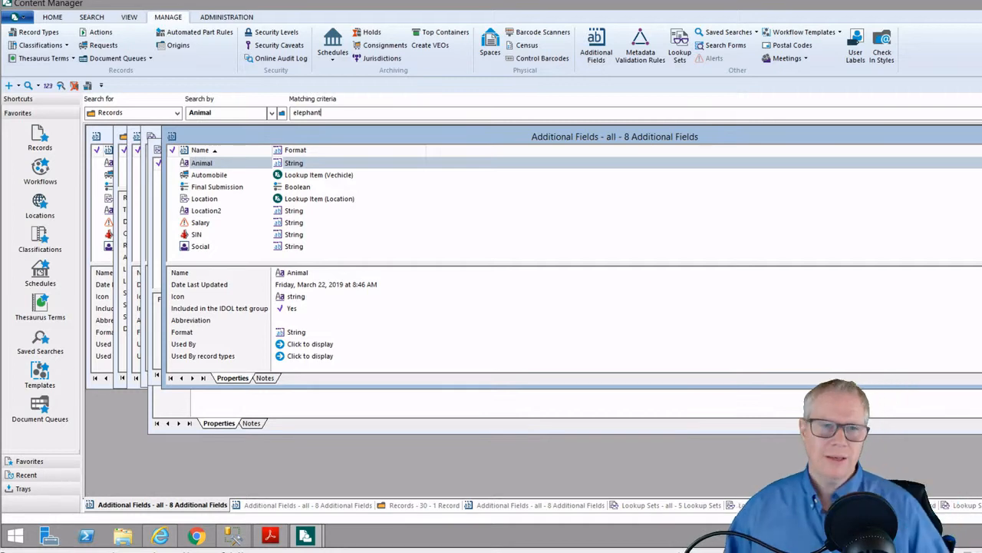
key("Return")
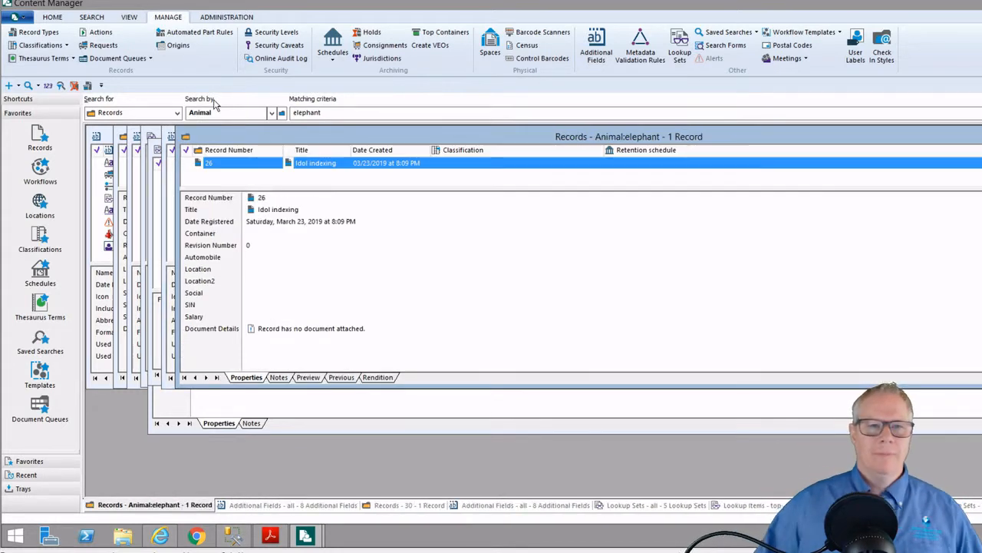
double_click(310, 132)
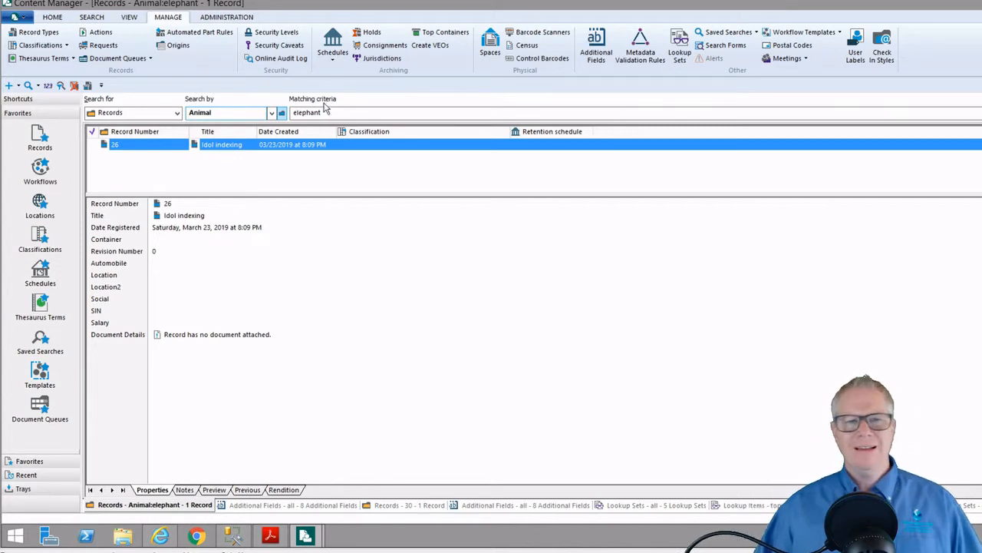
Add the Animal field to the record view pane and run a Title Word search for 'elephant', finding record 27
left_click(270, 112)
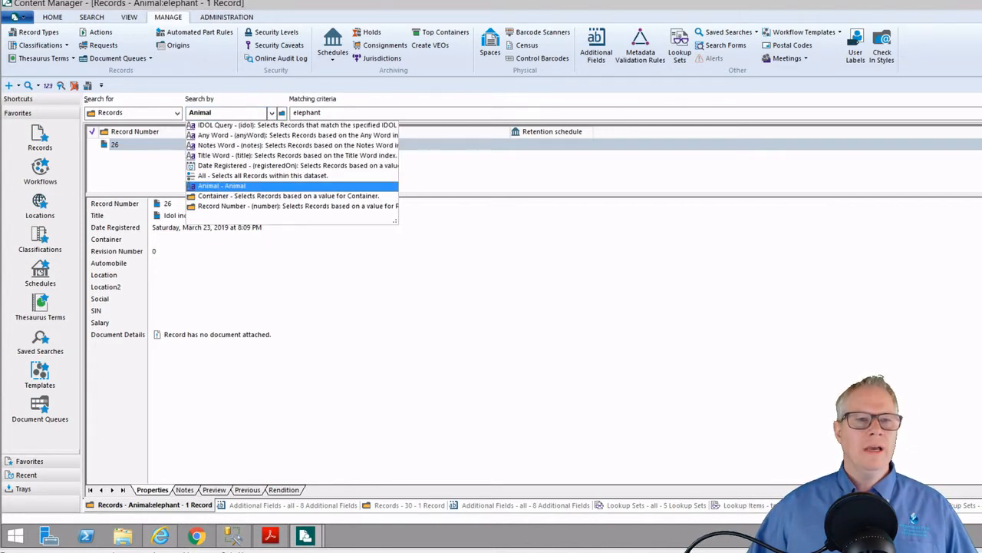
left_click(227, 156)
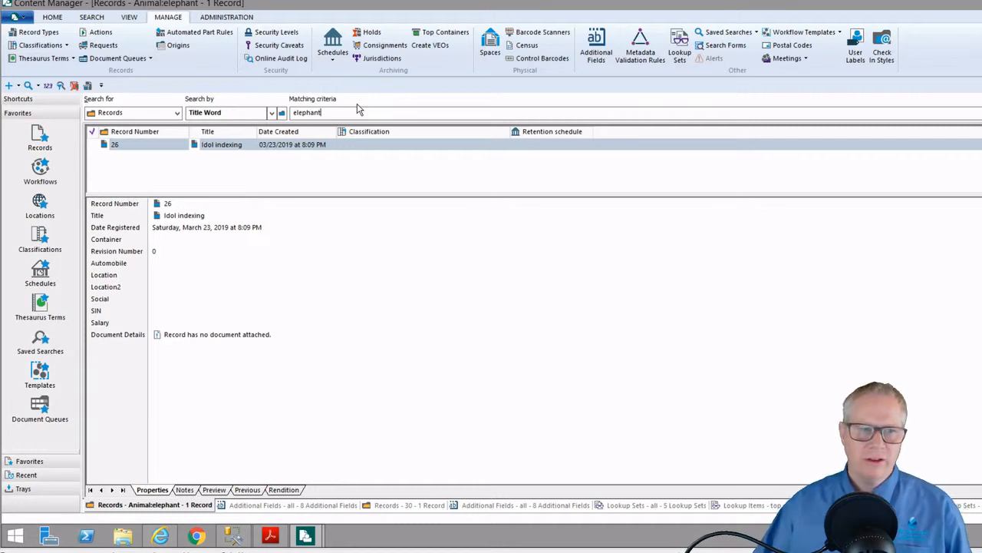
right_click(115, 388)
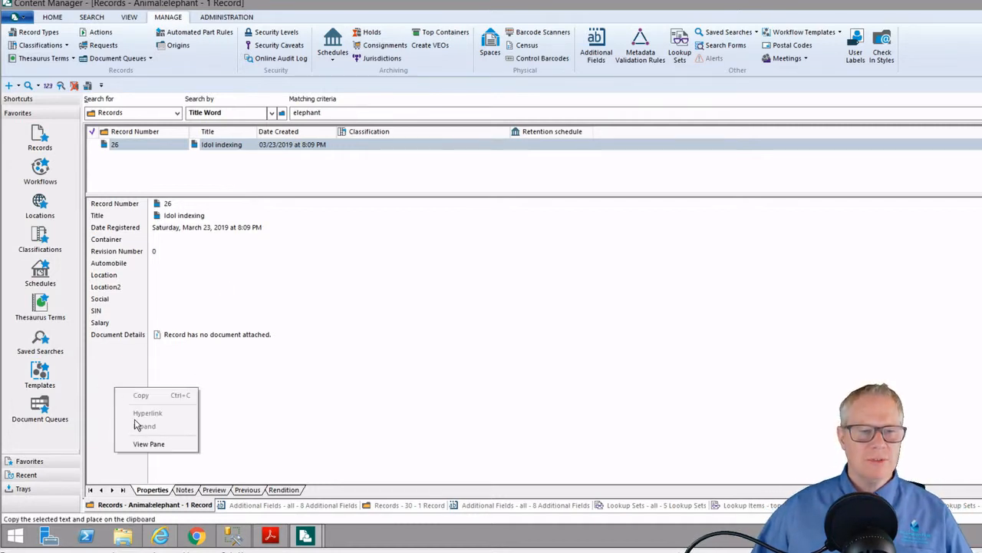
left_click(140, 443)
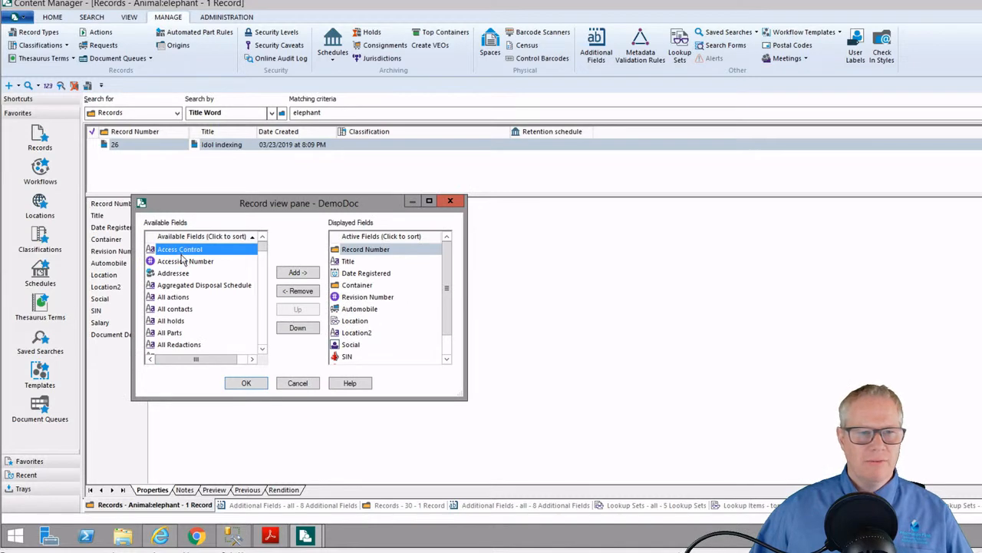
scroll(192, 307, "down", 3)
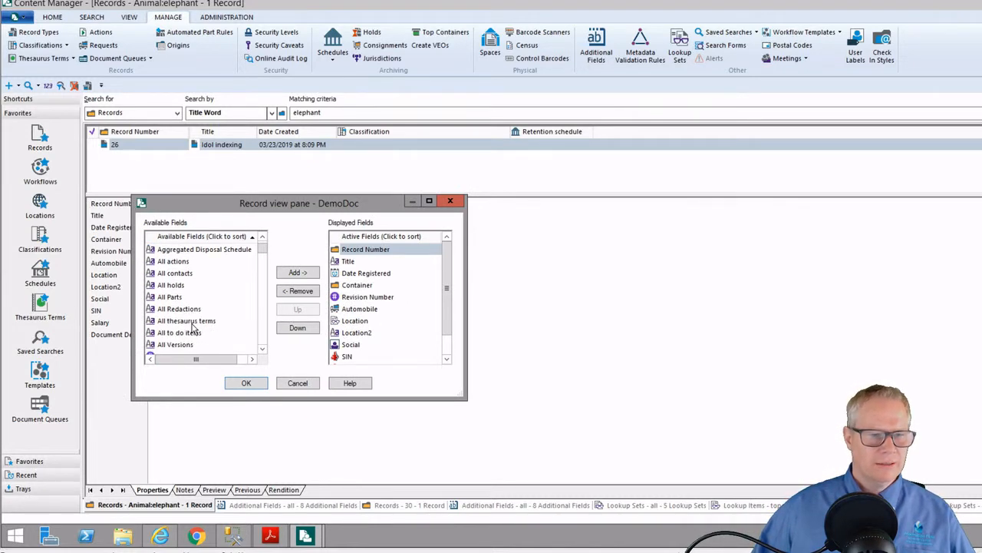
scroll(191, 322, "down", 3)
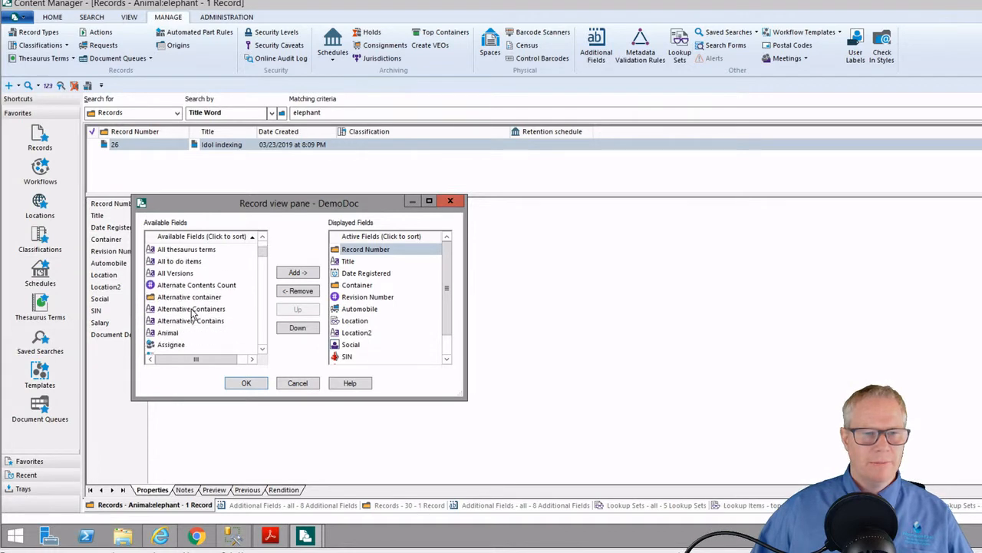
double_click(171, 297)
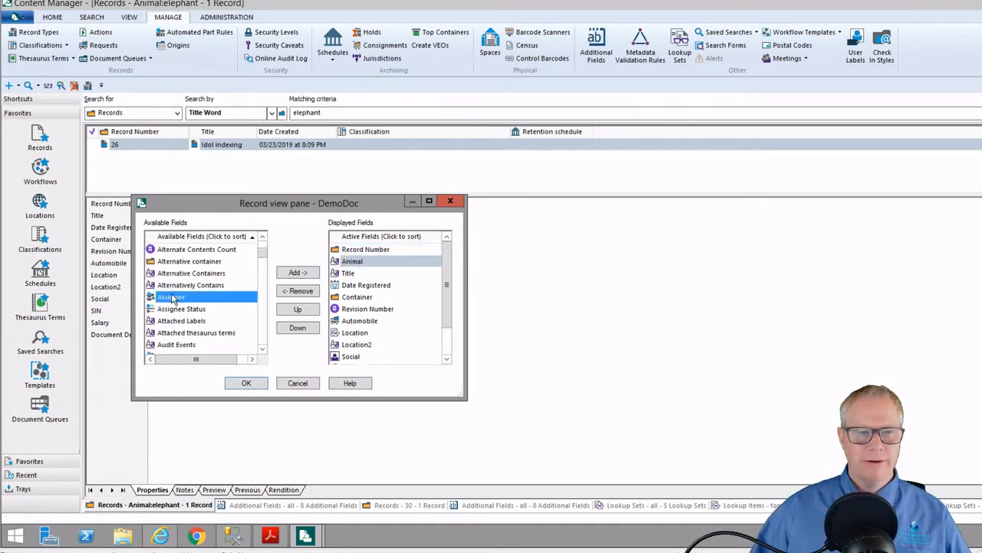
left_click(239, 382)
left_click(120, 218)
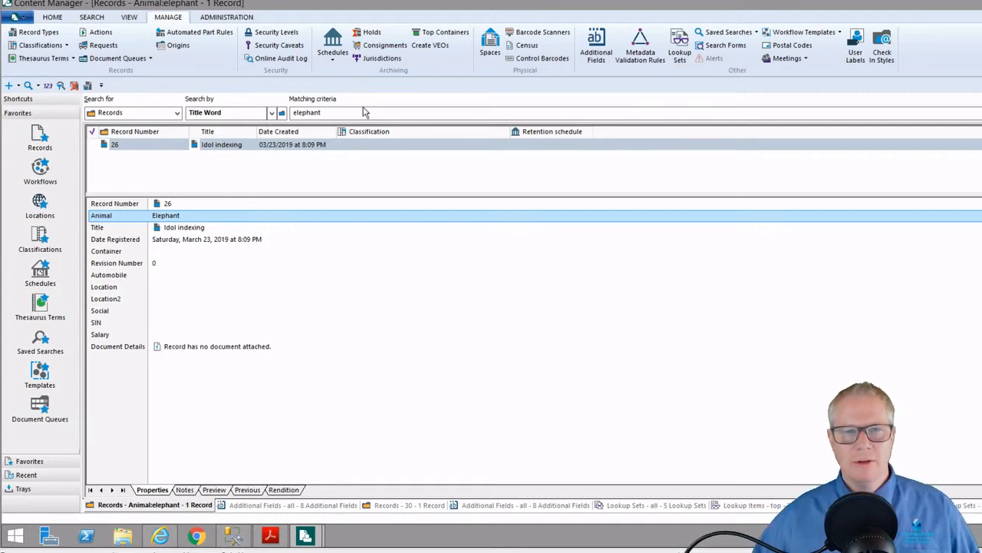
left_click(321, 112)
key("Return")
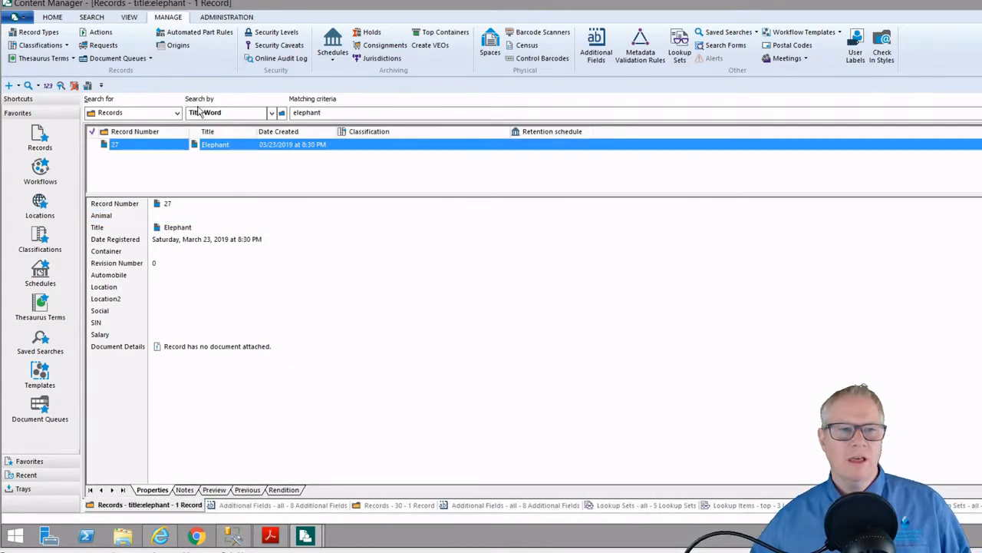
Run a Notes Word search for 'elephant'
left_click(272, 113)
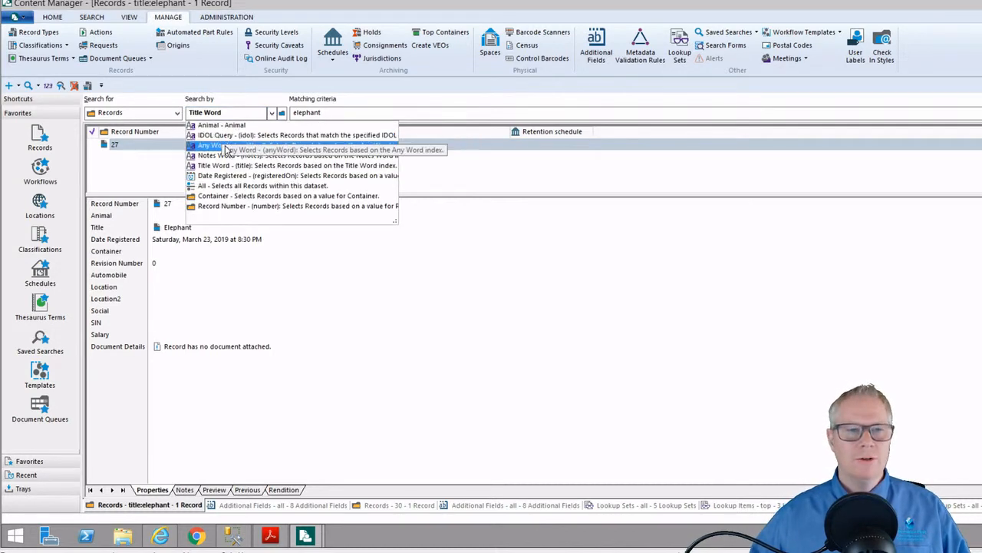
left_click(224, 157)
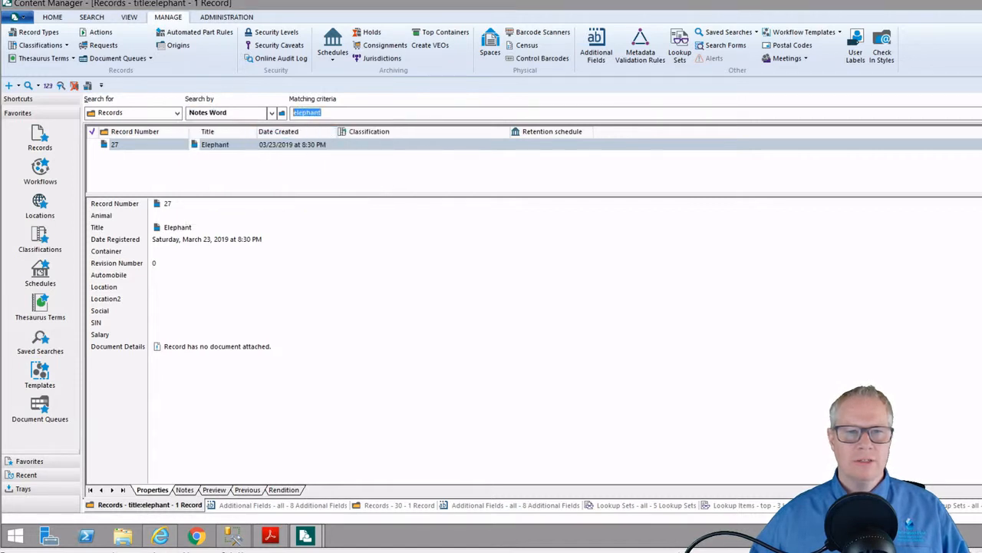
key("Return")
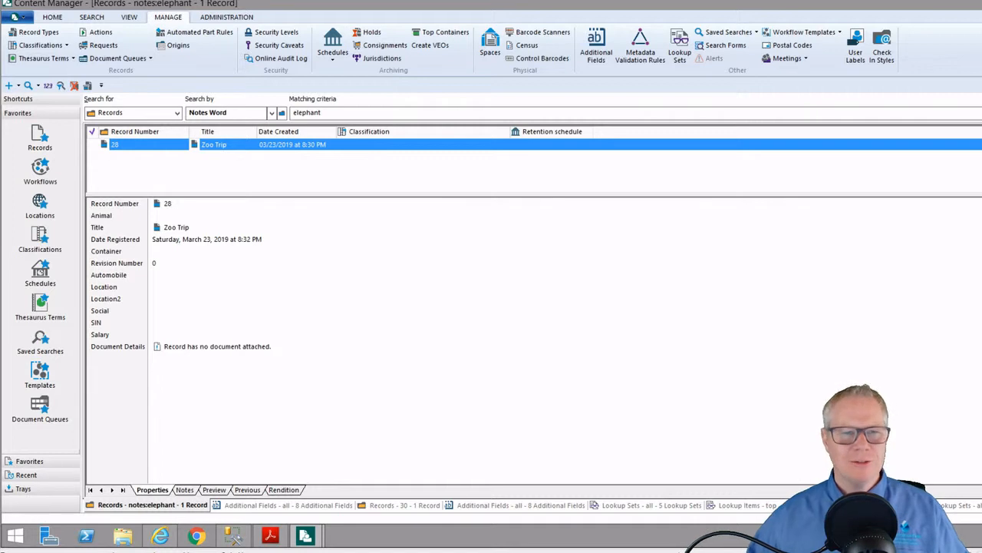
Run an Any Word search for 'elephant', listing records 27 Elephant and 28 Zoo Trip
left_click(272, 113)
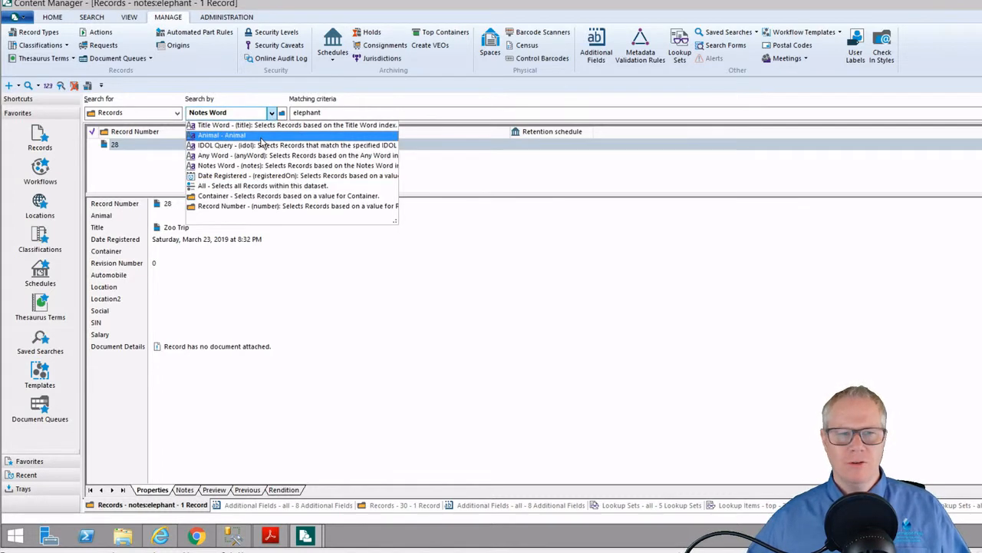
left_click(261, 155)
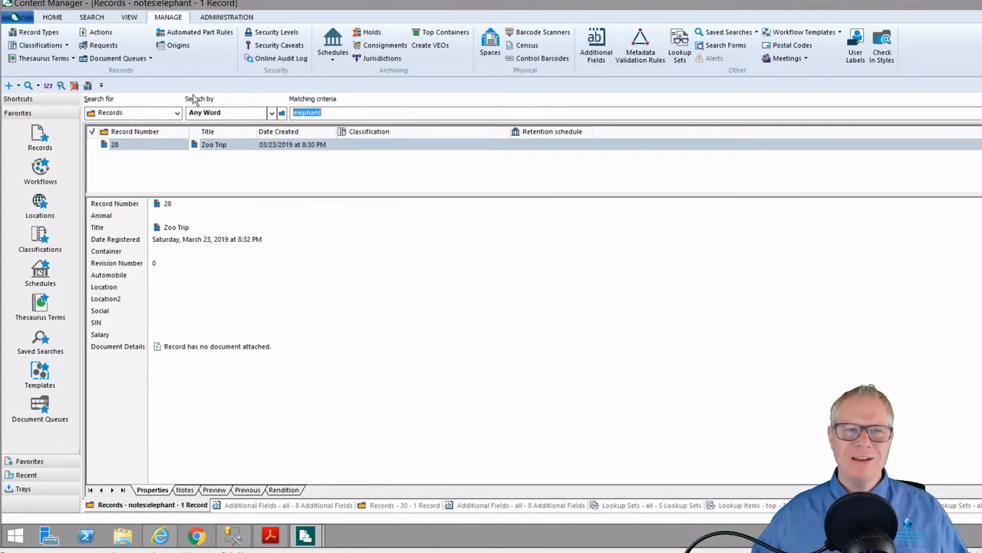
key("Return")
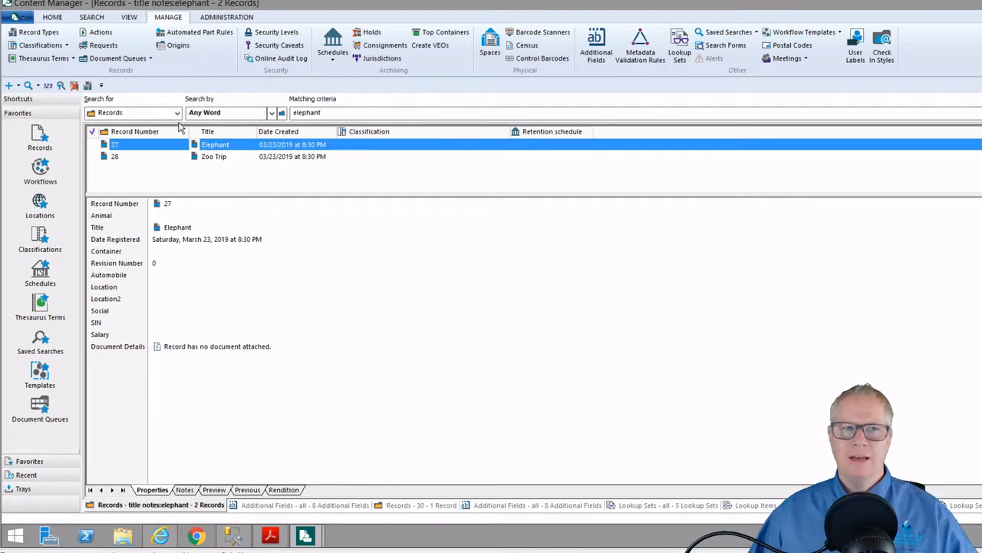
Switch the search method to IDOL Query and close all open result windows
left_click(272, 113)
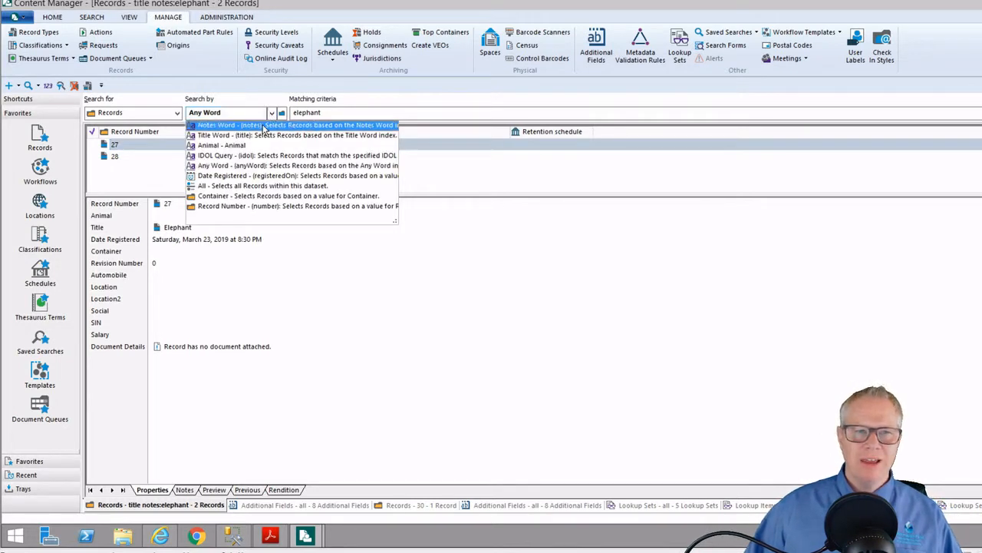
left_click(273, 155)
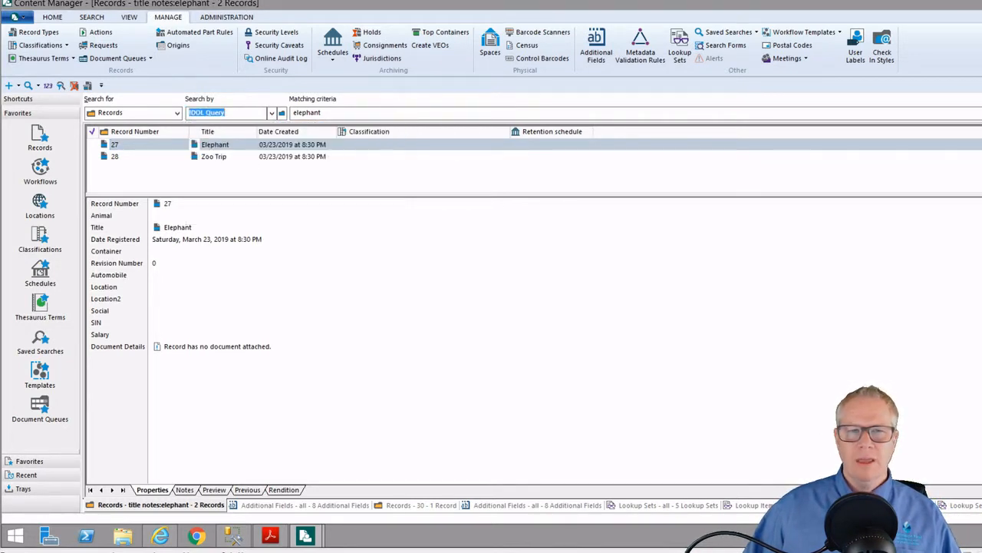
left_click(321, 112)
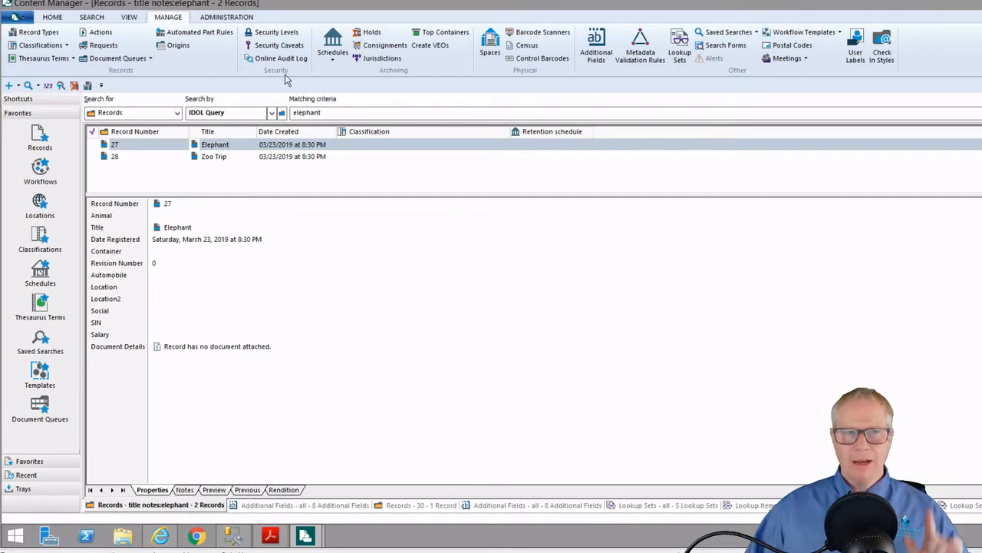
left_click(73, 85)
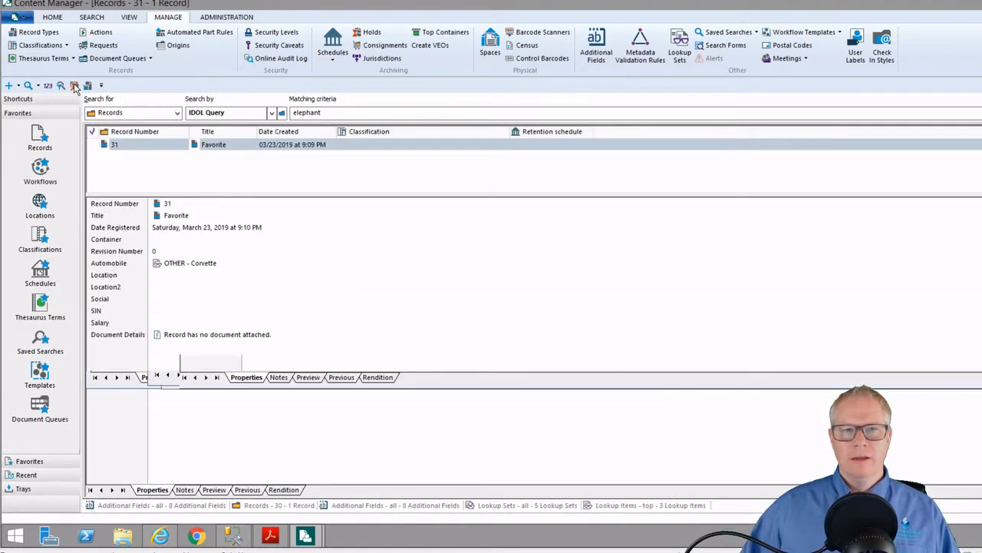
left_click(74, 85)
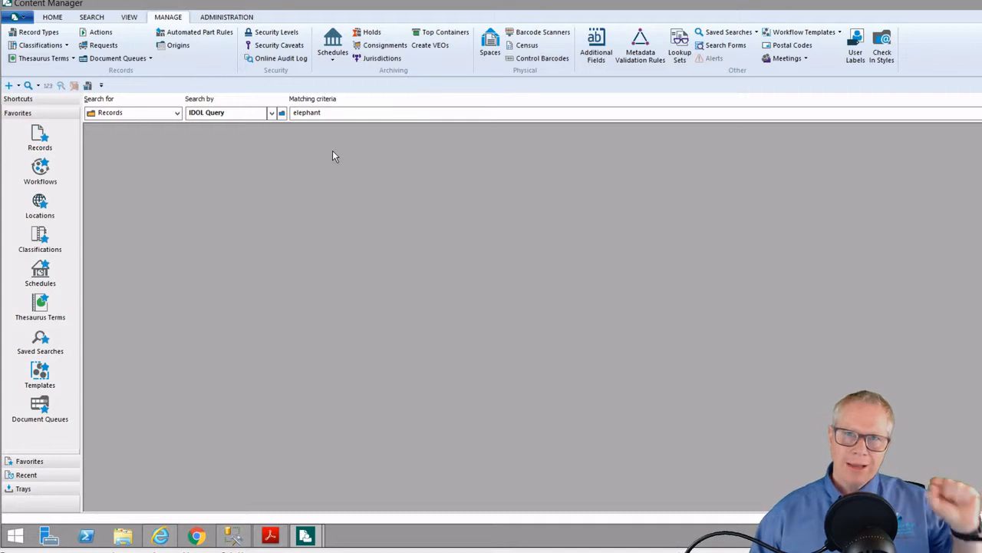
Confirm Animal is in the IDOL text group, then run the IDOL query for 'elephant'
left_click(597, 46)
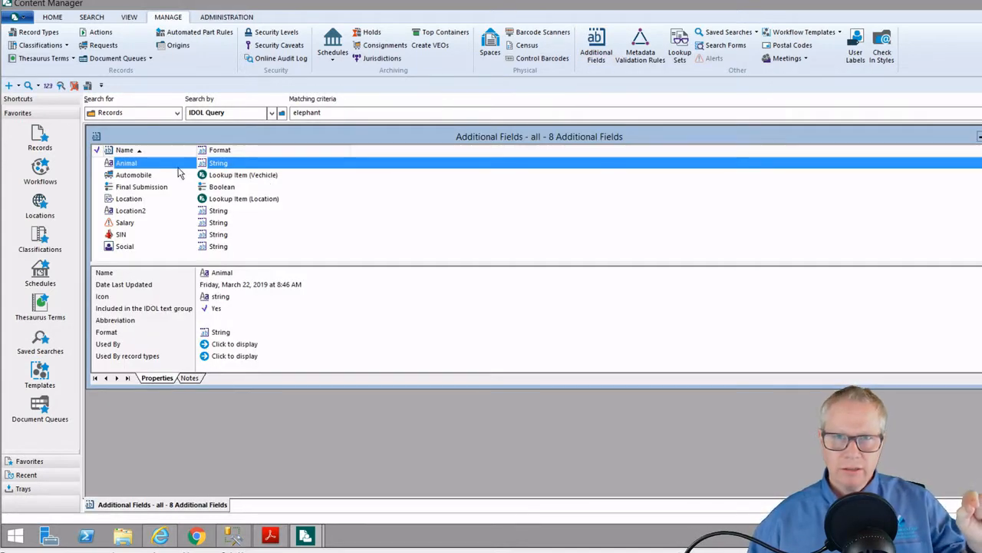
left_click(153, 310)
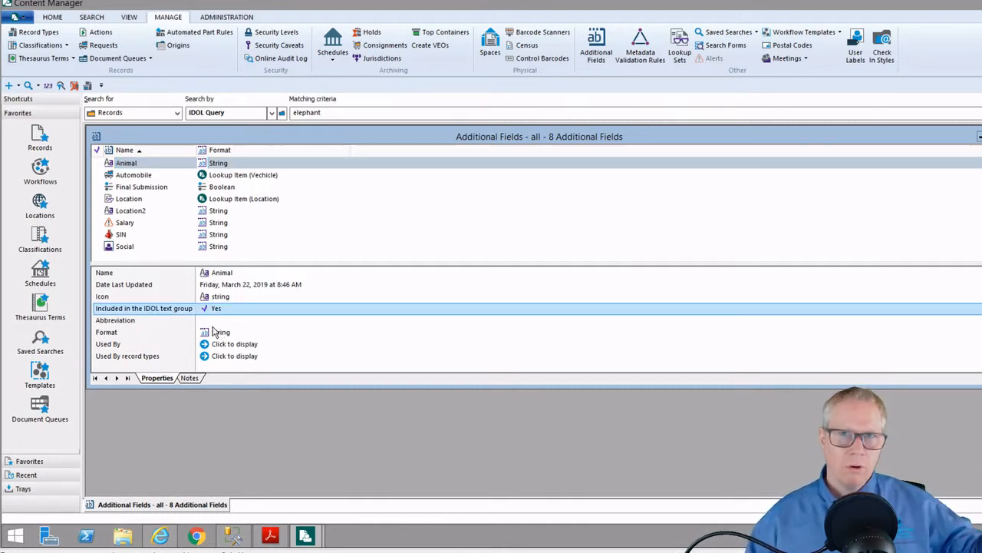
left_click(981, 136)
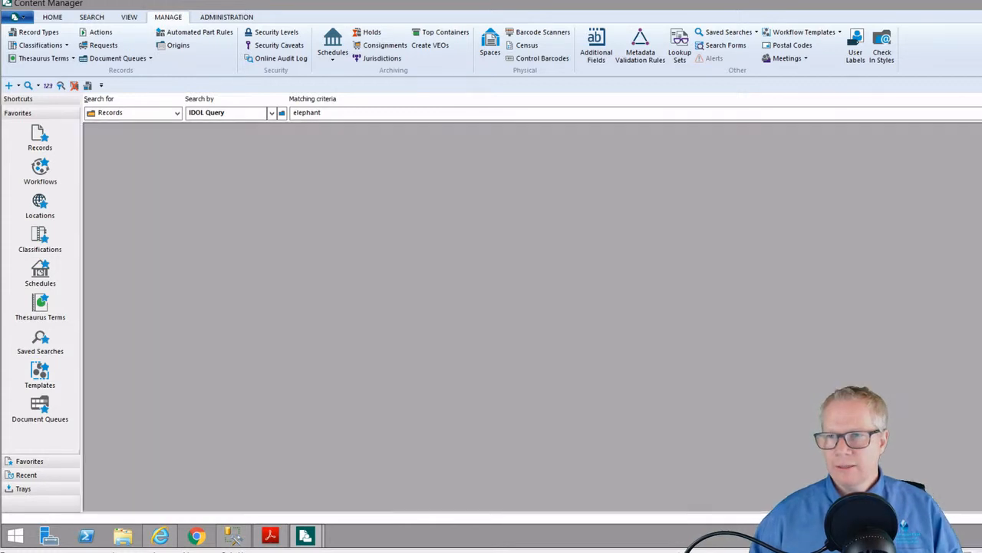
left_click(322, 112)
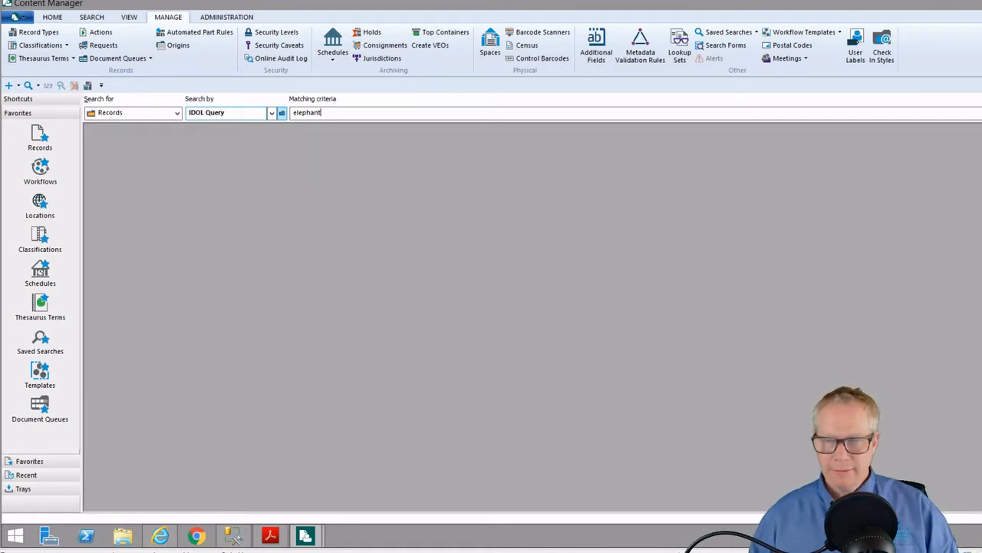
key("Return")
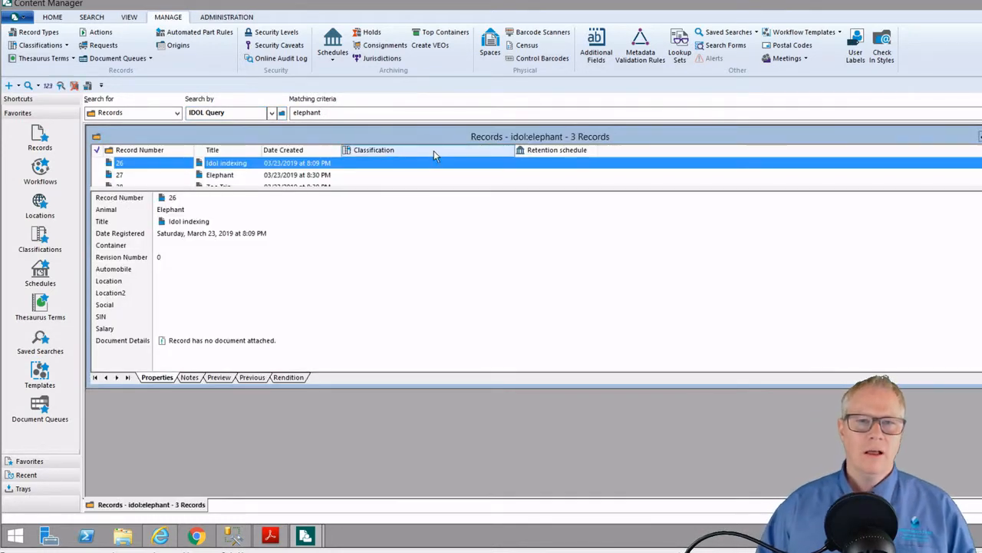
Maximize the IDOL results and rerun the 'elephant' IDOL query, returning three records
double_click(437, 135)
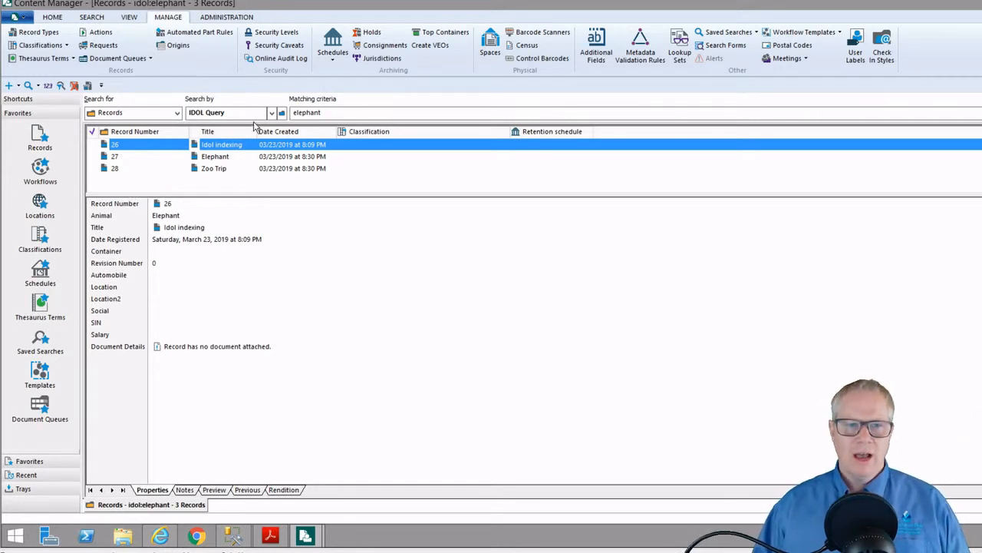
left_click(223, 112)
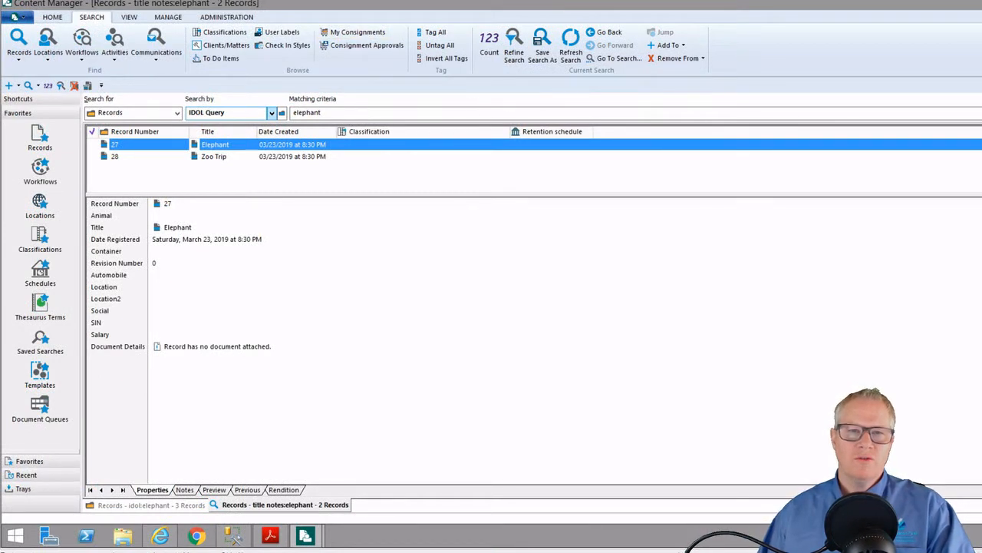
left_click(474, 112)
key("Return")
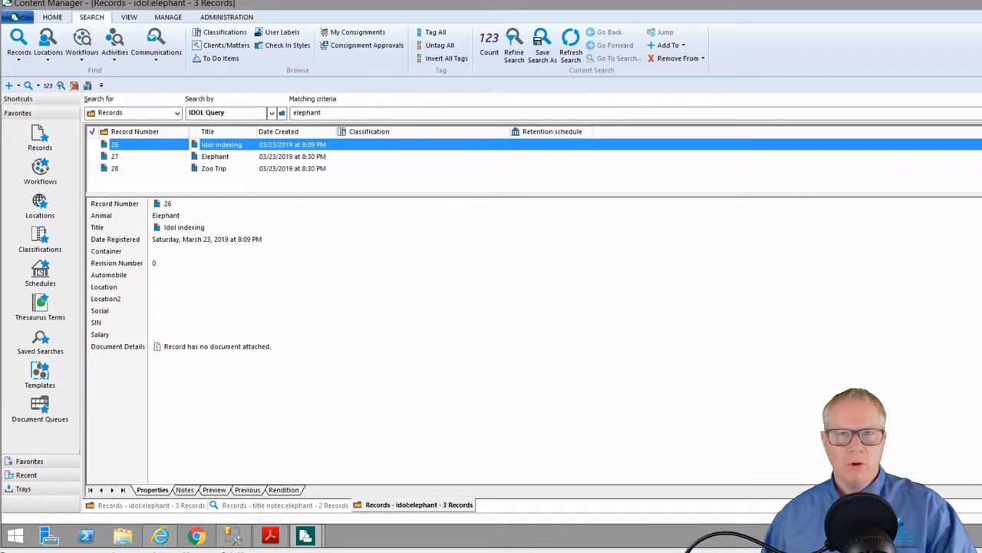